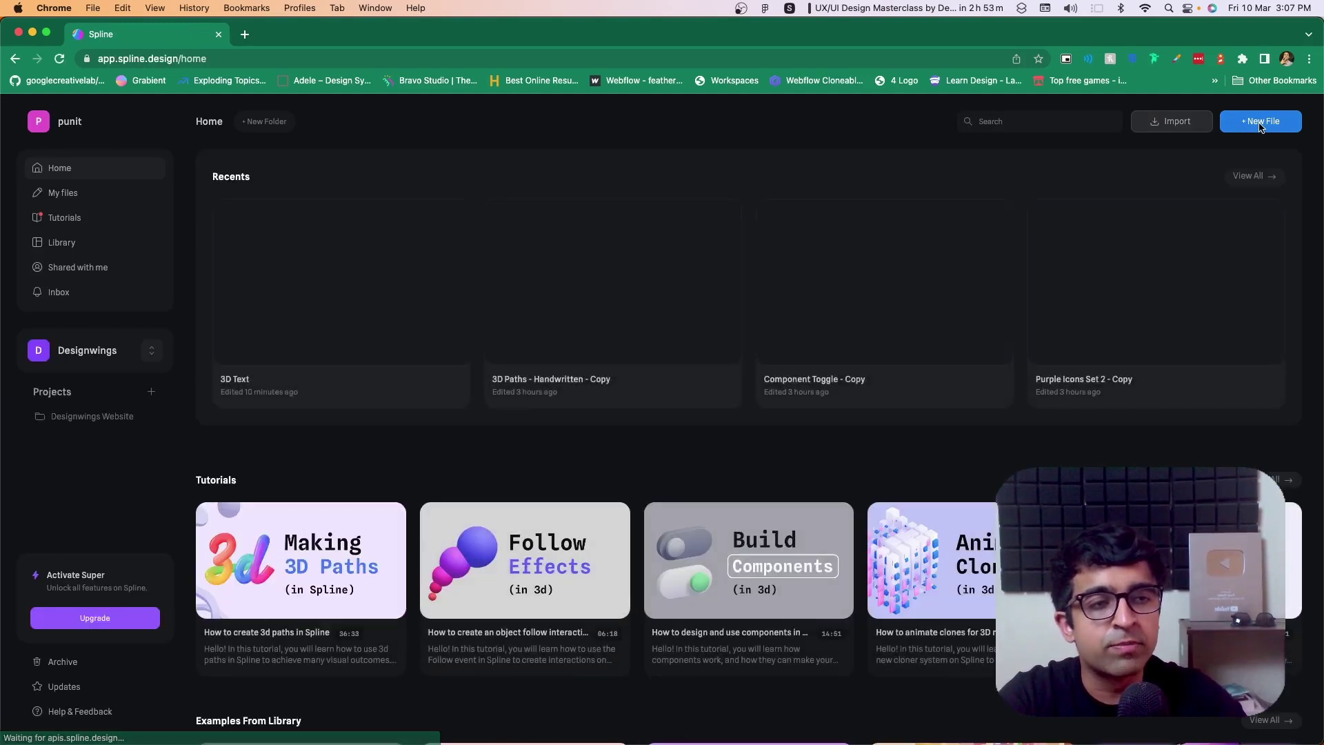
Step: Create a new file and delete the default directional light and rectangle from the scene
{"action": "left_click", "coordinate": [1259, 126]}
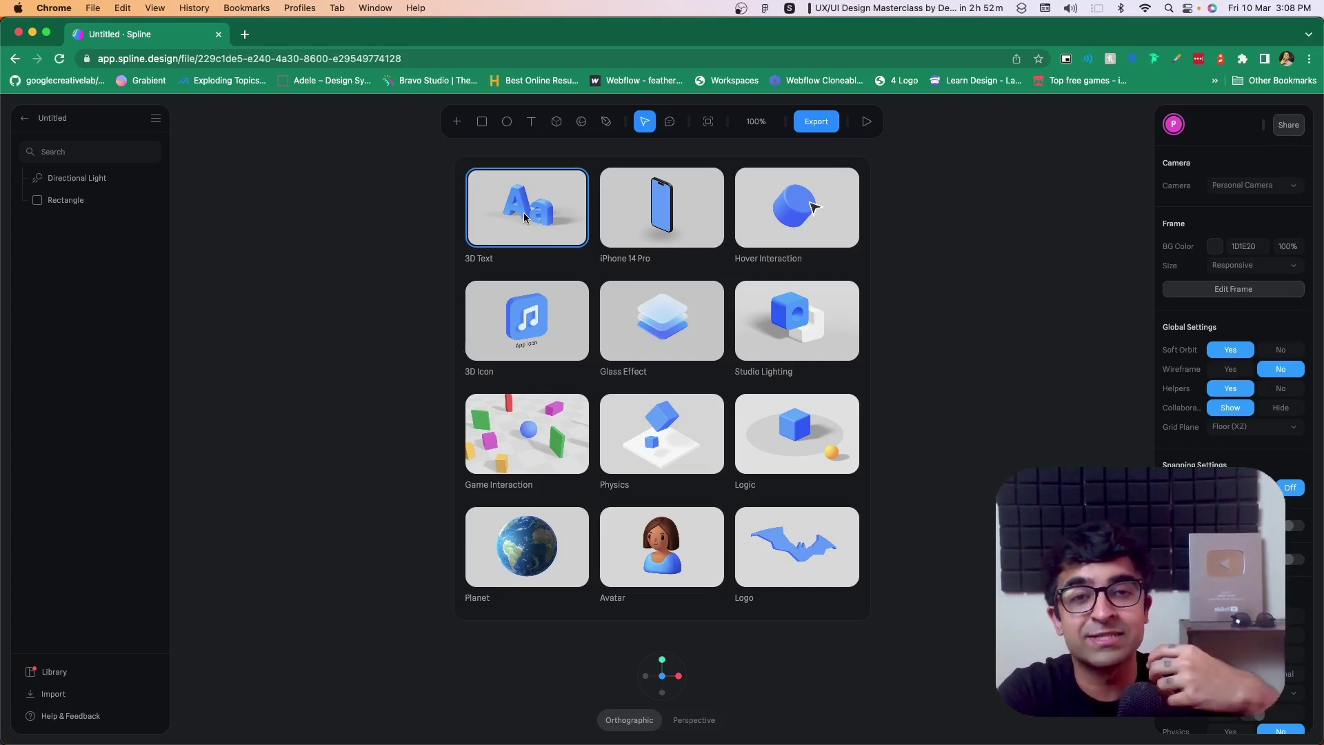
{"action": "left_click", "coordinate": [958, 358]}
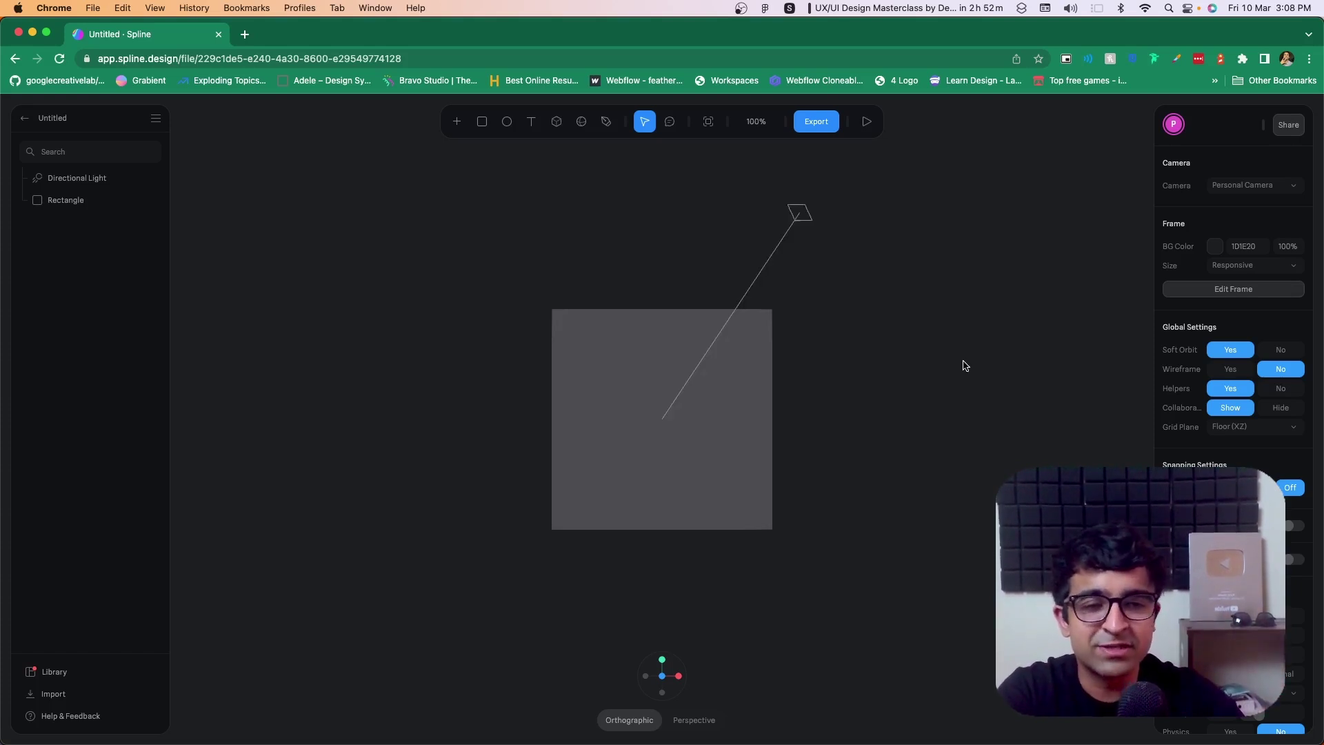
{"action": "left_click_drag", "start_coordinate": [900, 609], "coordinate": [508, 142]}
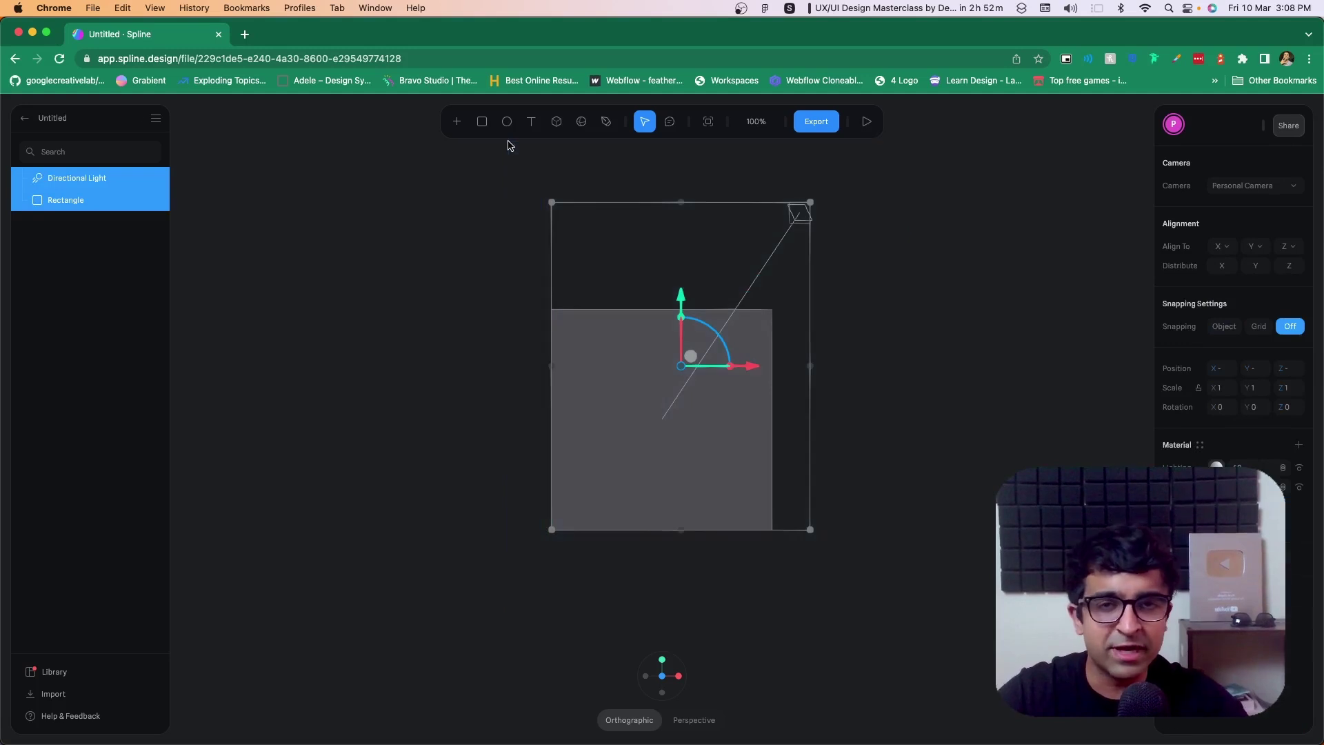
{"action": "key", "text": "Delete"}
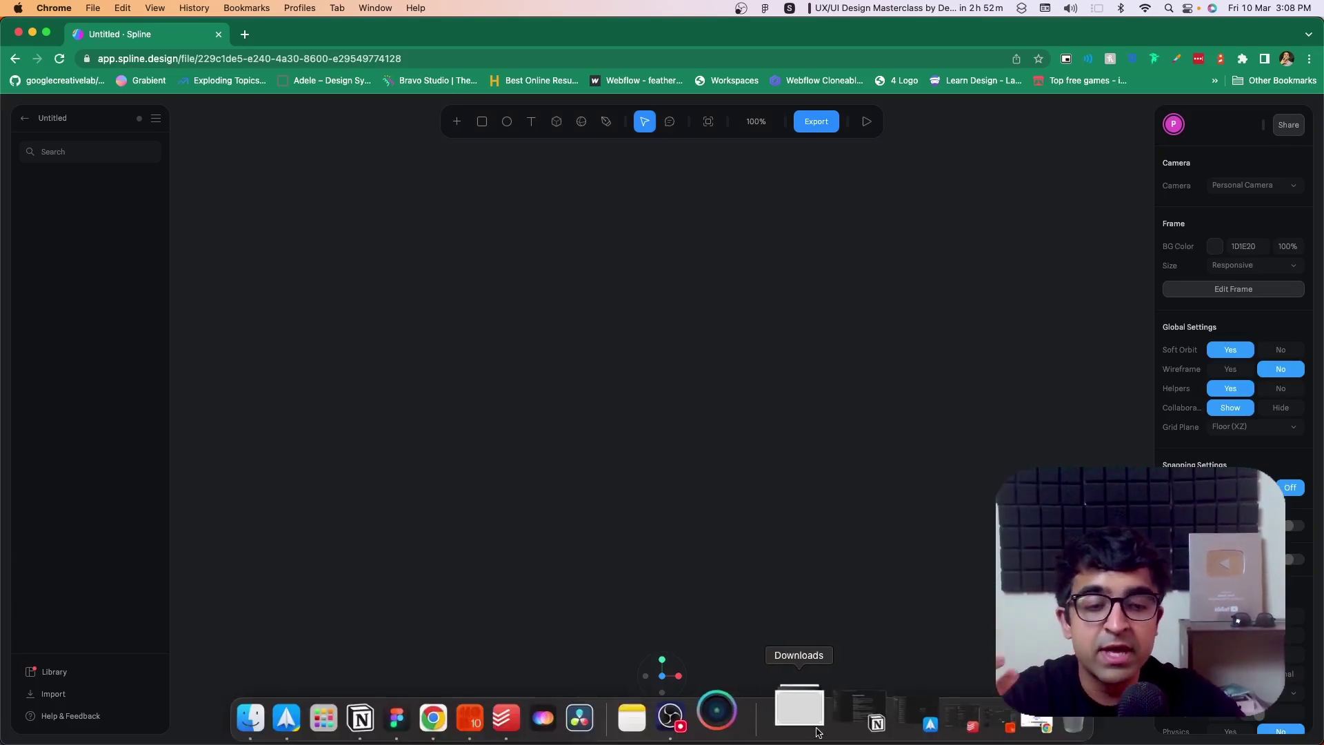
Step: Place the handwriting photo IMG_5480.jpg from the Downloads folder into the empty scene
{"action": "left_click", "coordinate": [806, 718]}
{"action": "left_click_drag", "start_coordinate": [836, 565], "coordinate": [680, 439]}
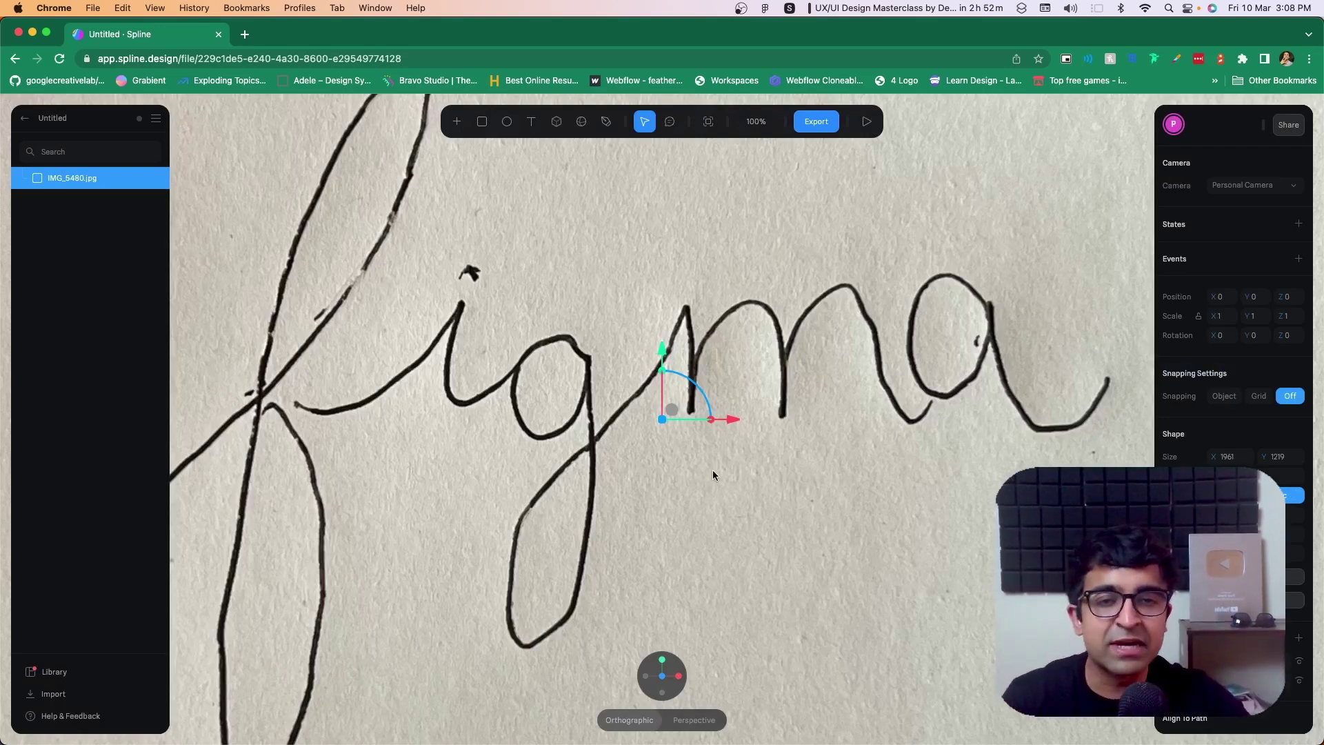
{"action": "scroll", "coordinate": [713, 469], "scroll_direction": "down", "scroll_amount": 4}
{"action": "scroll", "coordinate": [713, 470], "scroll_direction": "up", "scroll_amount": 2}
{"action": "scroll", "coordinate": [713, 469], "scroll_direction": "down", "scroll_amount": 4, "text": "super"}
{"action": "scroll", "coordinate": [713, 474], "scroll_direction": "down", "scroll_amount": 3, "text": "ctrl"}
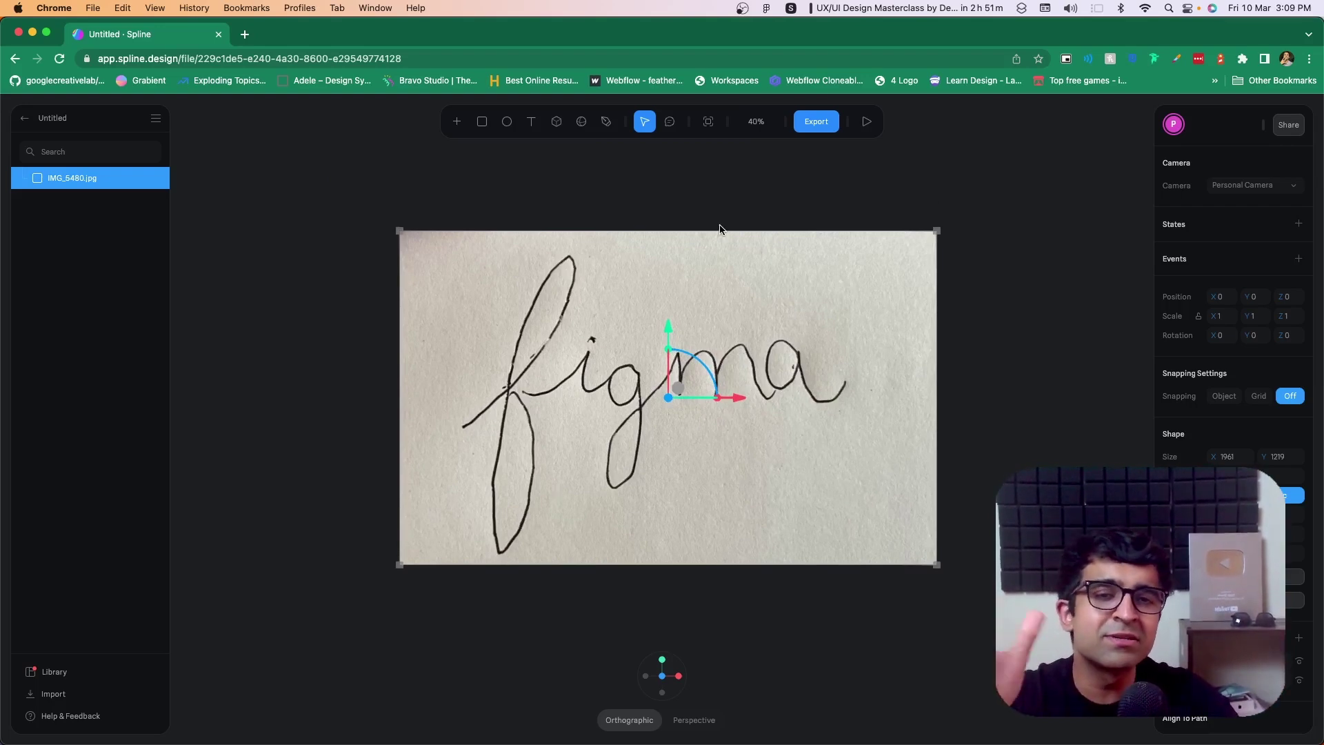
Step: Trace the upper loop of the handwritten f with the Pen tool, starting at the letter's lower-left stroke end
{"action": "left_click", "coordinate": [607, 123]}
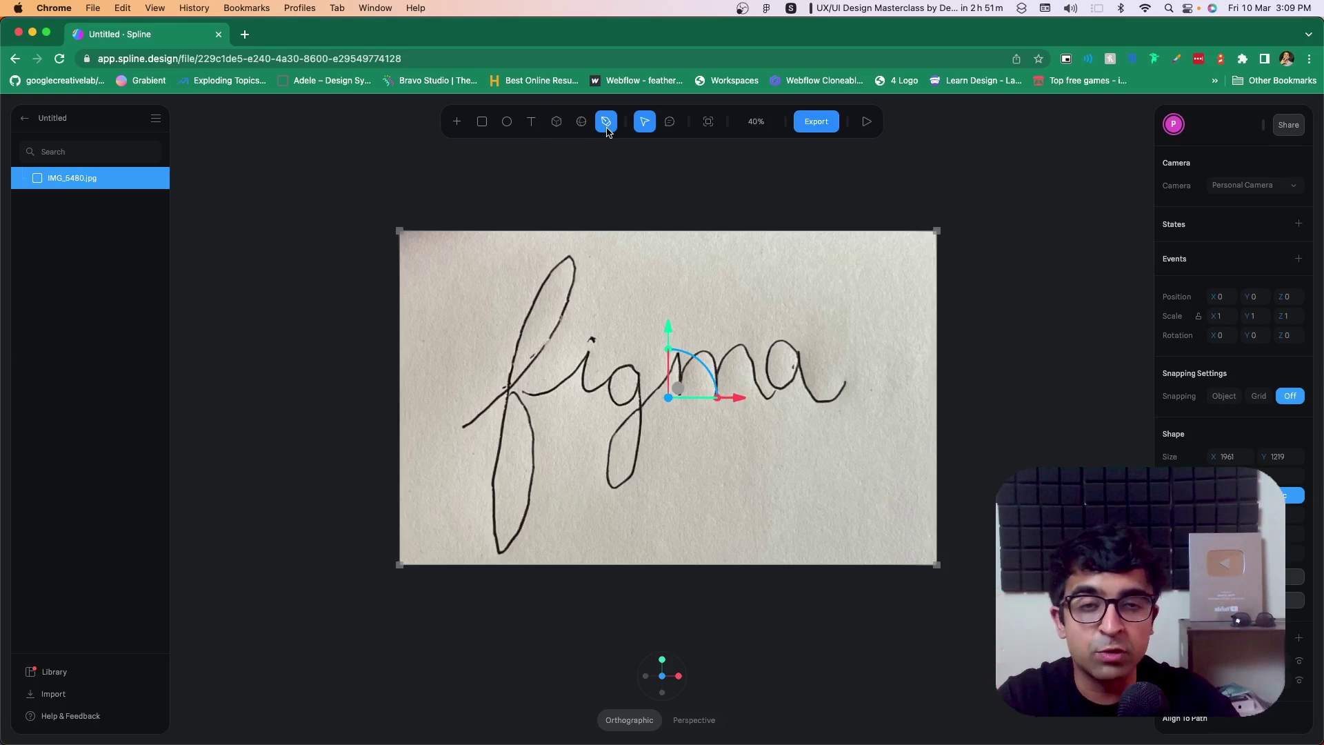
{"action": "left_click", "coordinate": [607, 128]}
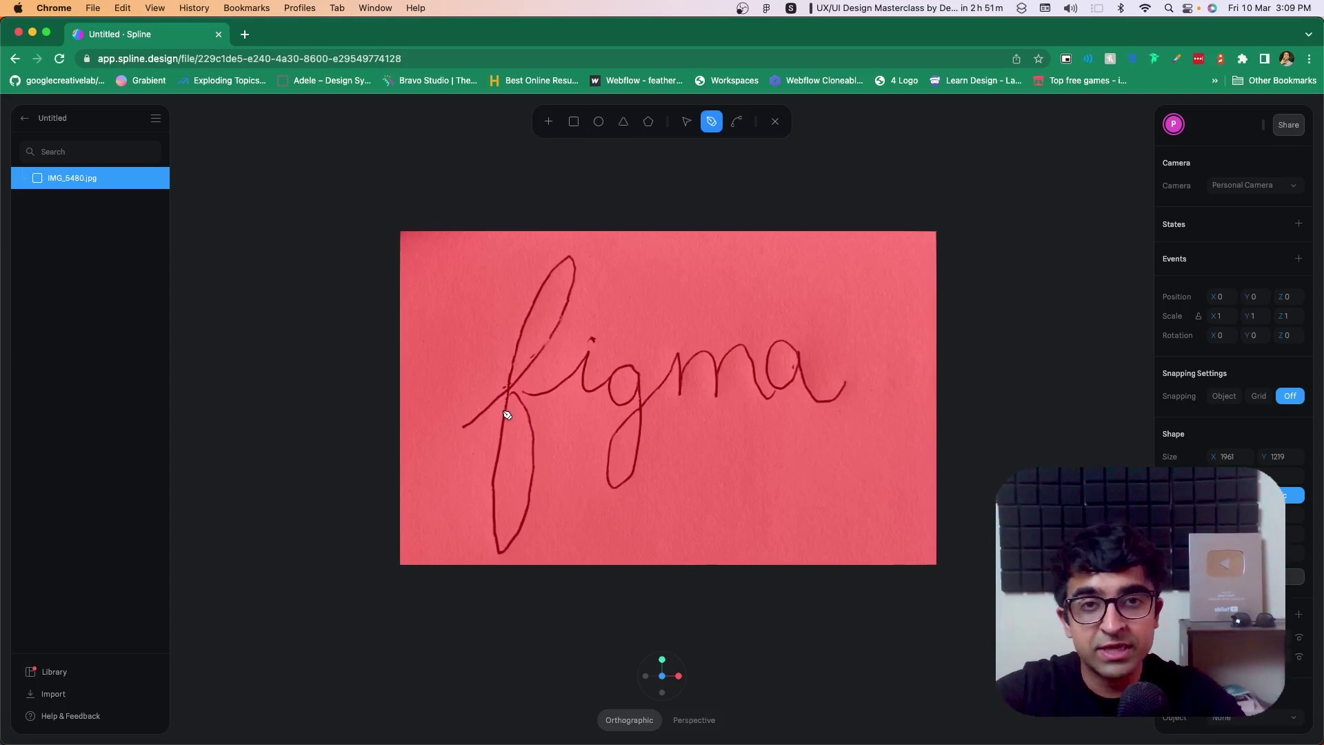
{"action": "left_click", "coordinate": [464, 428]}
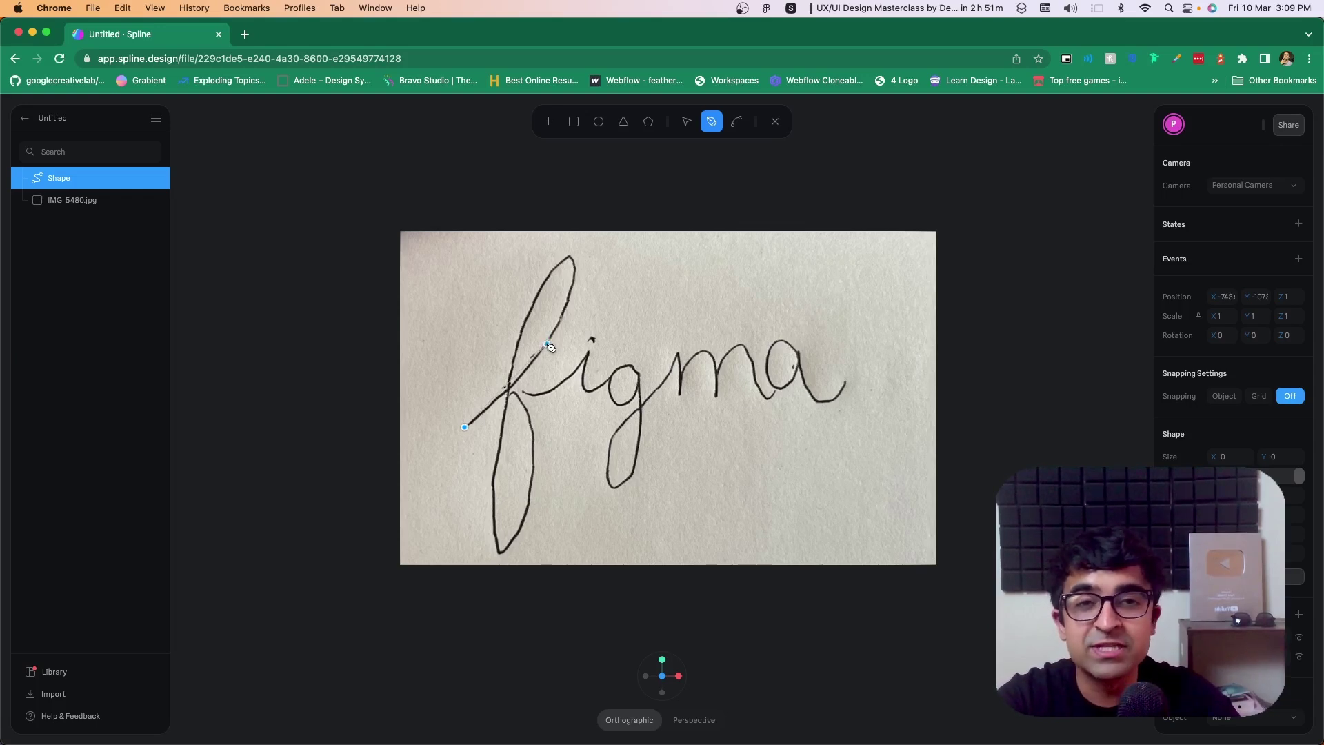
{"action": "left_click", "coordinate": [548, 344]}
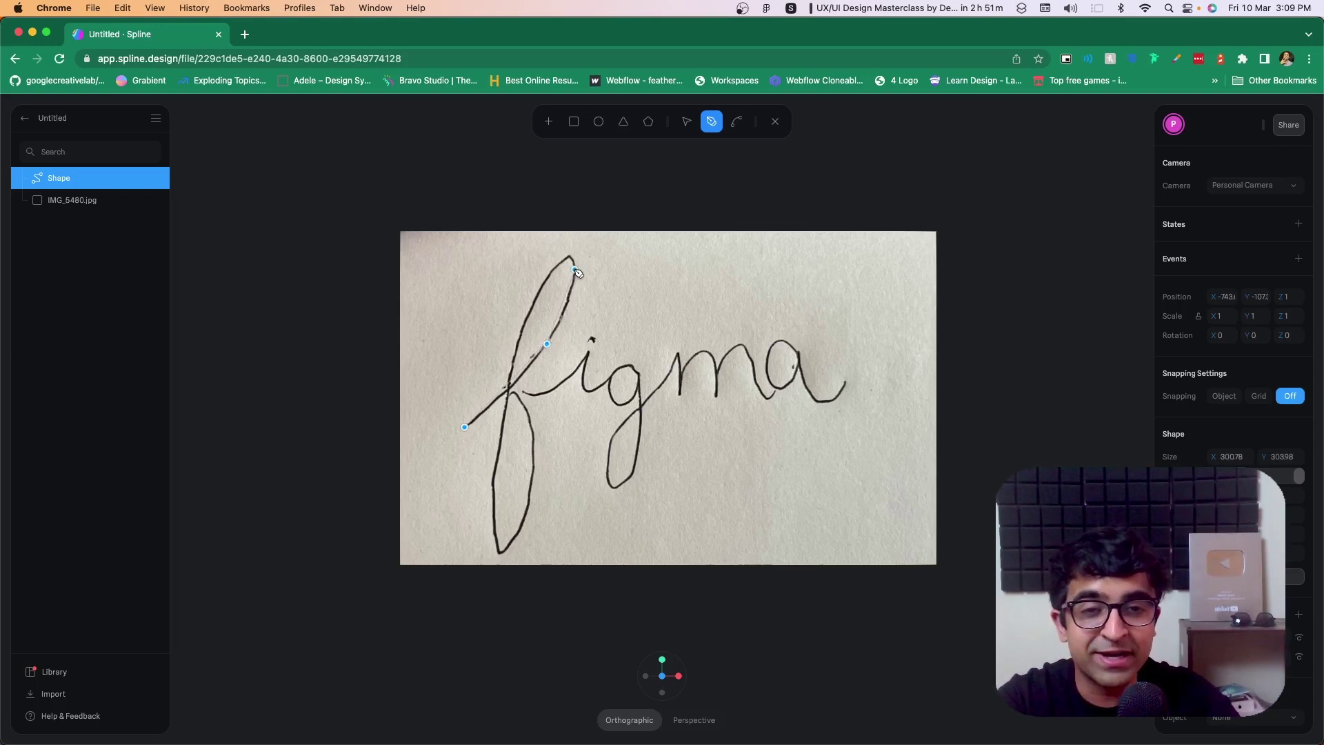
{"action": "left_click", "coordinate": [576, 270]}
{"action": "left_click", "coordinate": [561, 262]}
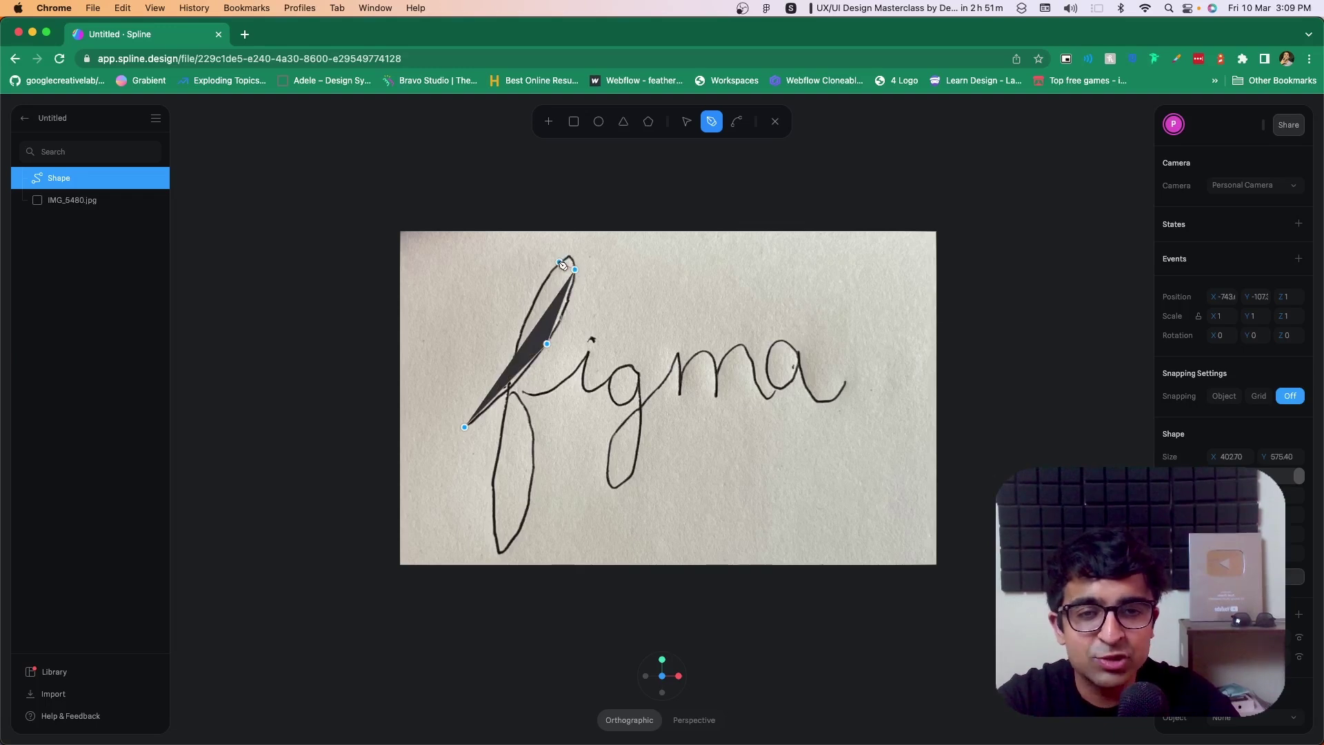
{"action": "left_click", "coordinate": [545, 275]}
{"action": "left_click", "coordinate": [526, 315]}
{"action": "left_click", "coordinate": [509, 392]}
Step: Trace the lower loop of the f and continue the open outline through the remaining letters of "figma"
{"action": "left_click", "coordinate": [533, 444]}
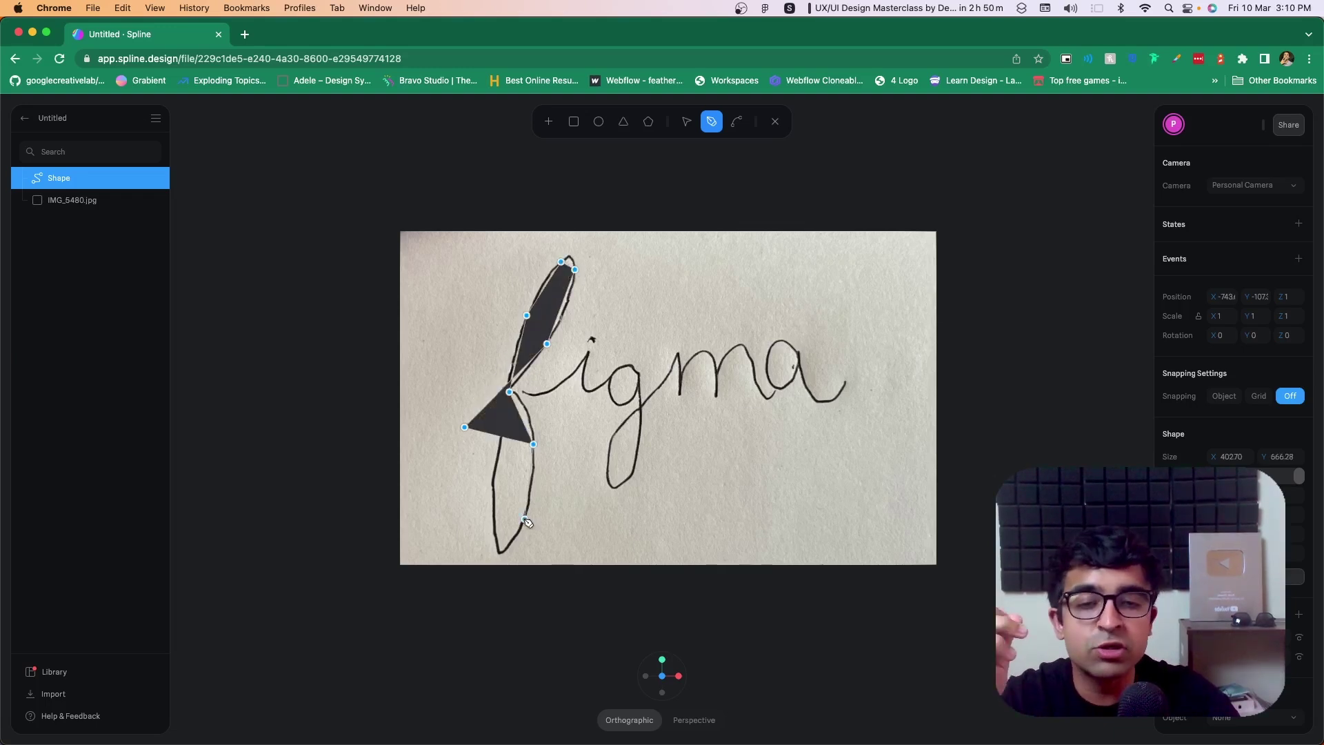
{"action": "left_click", "coordinate": [525, 519]}
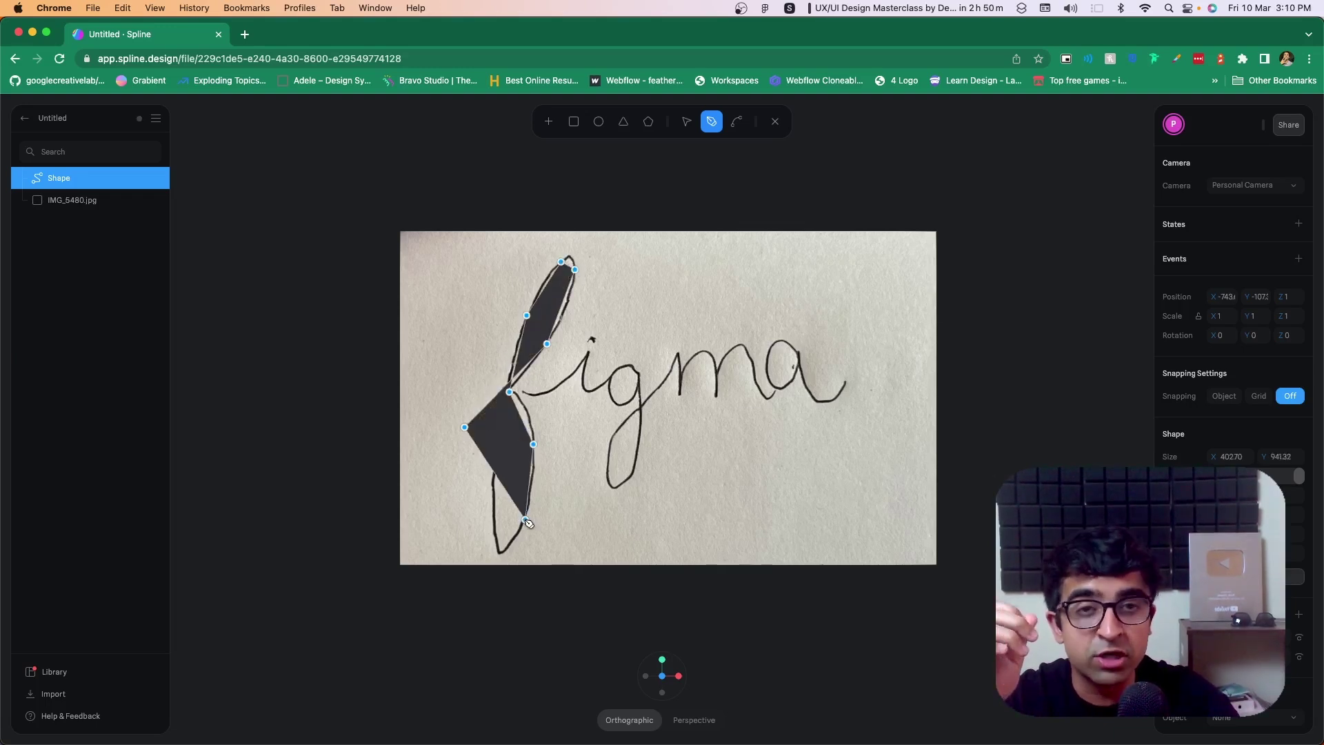
{"action": "left_click", "coordinate": [502, 554]}
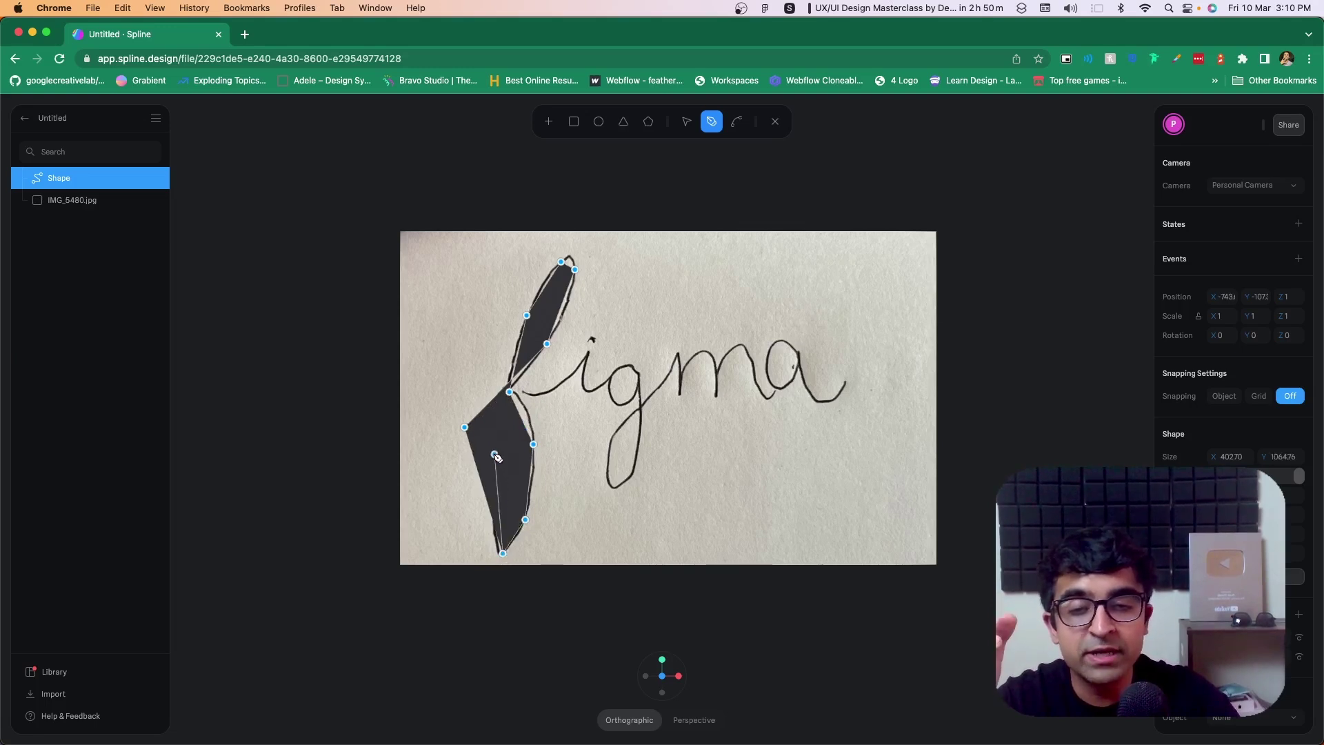
{"action": "left_click", "coordinate": [493, 452]}
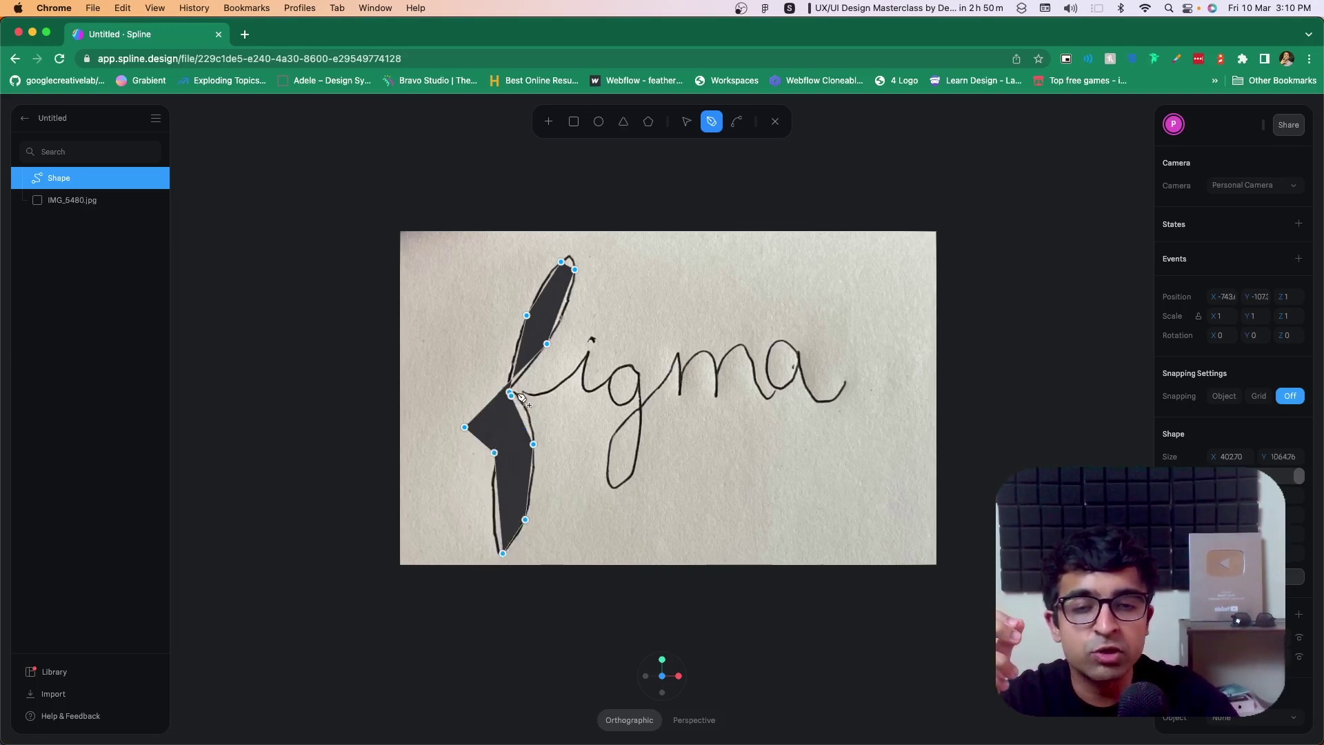
{"action": "left_click", "coordinate": [510, 394]}
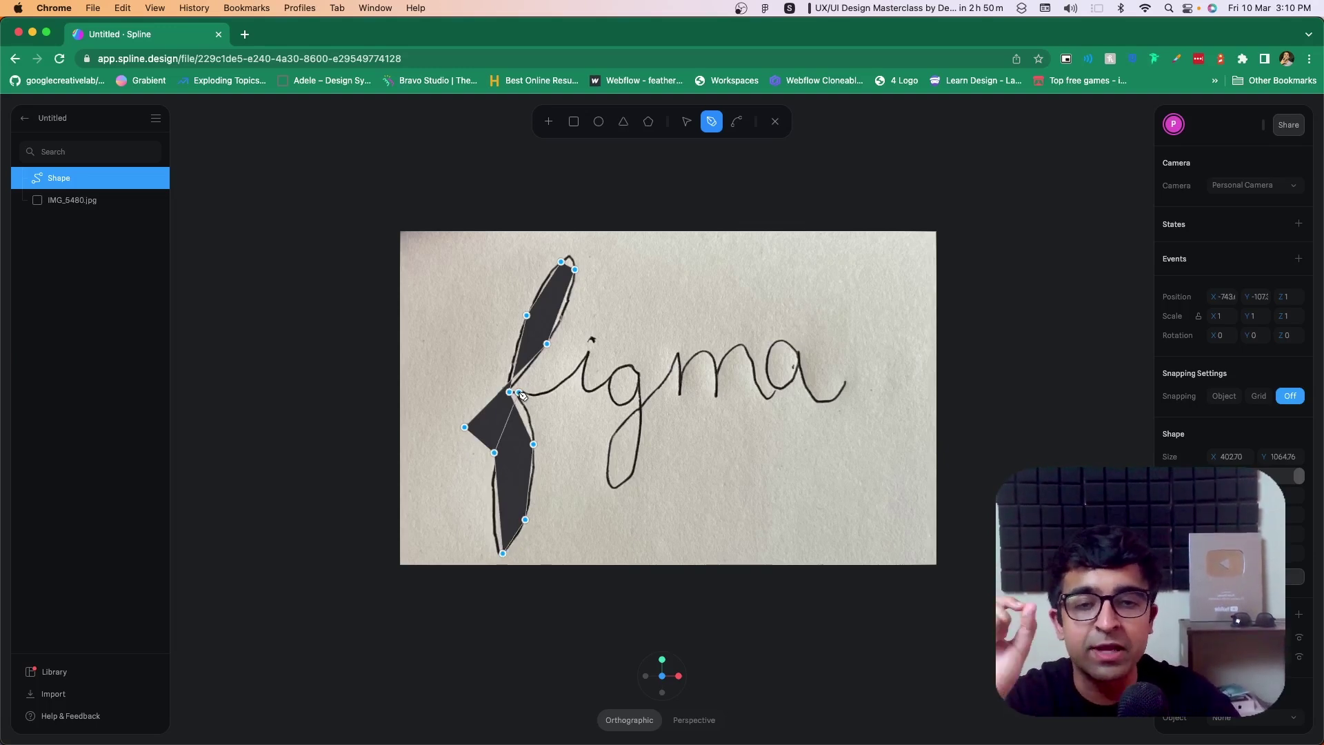
{"action": "left_click", "coordinate": [519, 392]}
{"action": "key", "text": "Escape"}
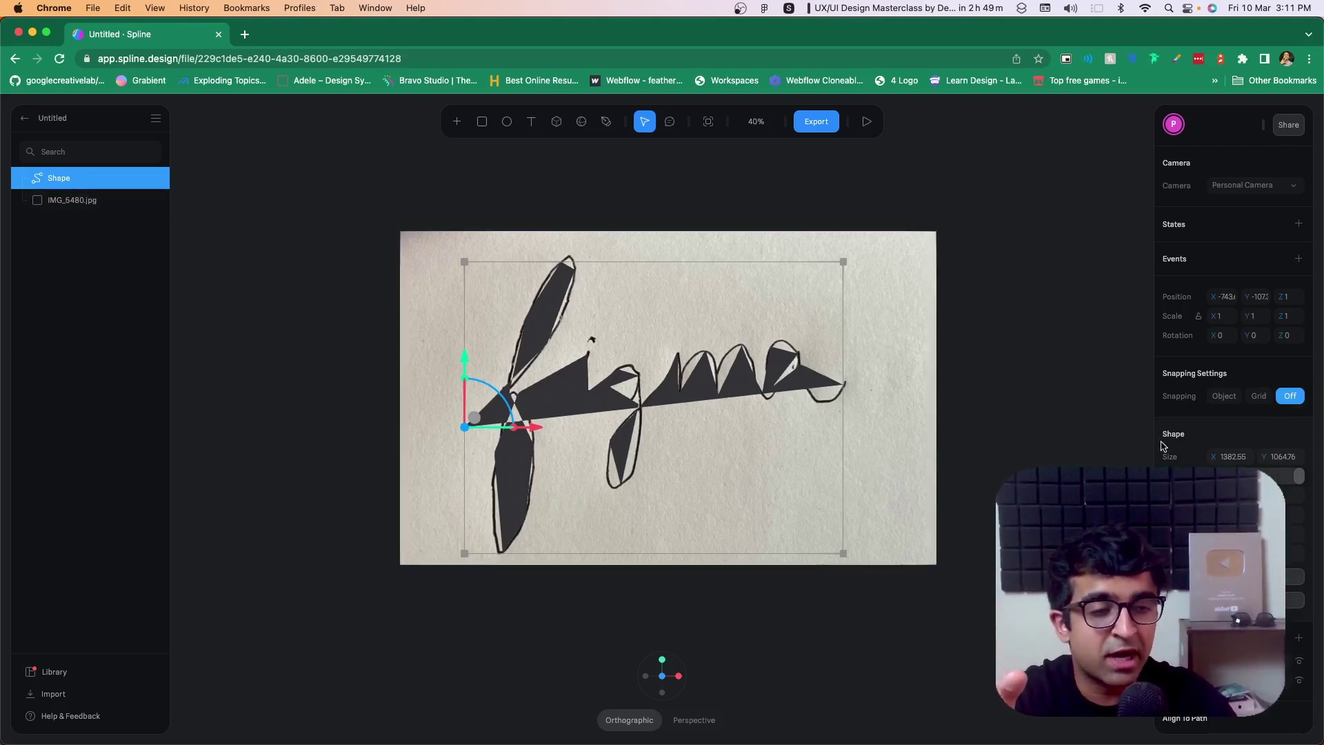
Step: Convert the traced shape to a path and set its extrusion size to 20
{"action": "scroll", "coordinate": [1186, 446], "scroll_direction": "down", "scroll_amount": 3}
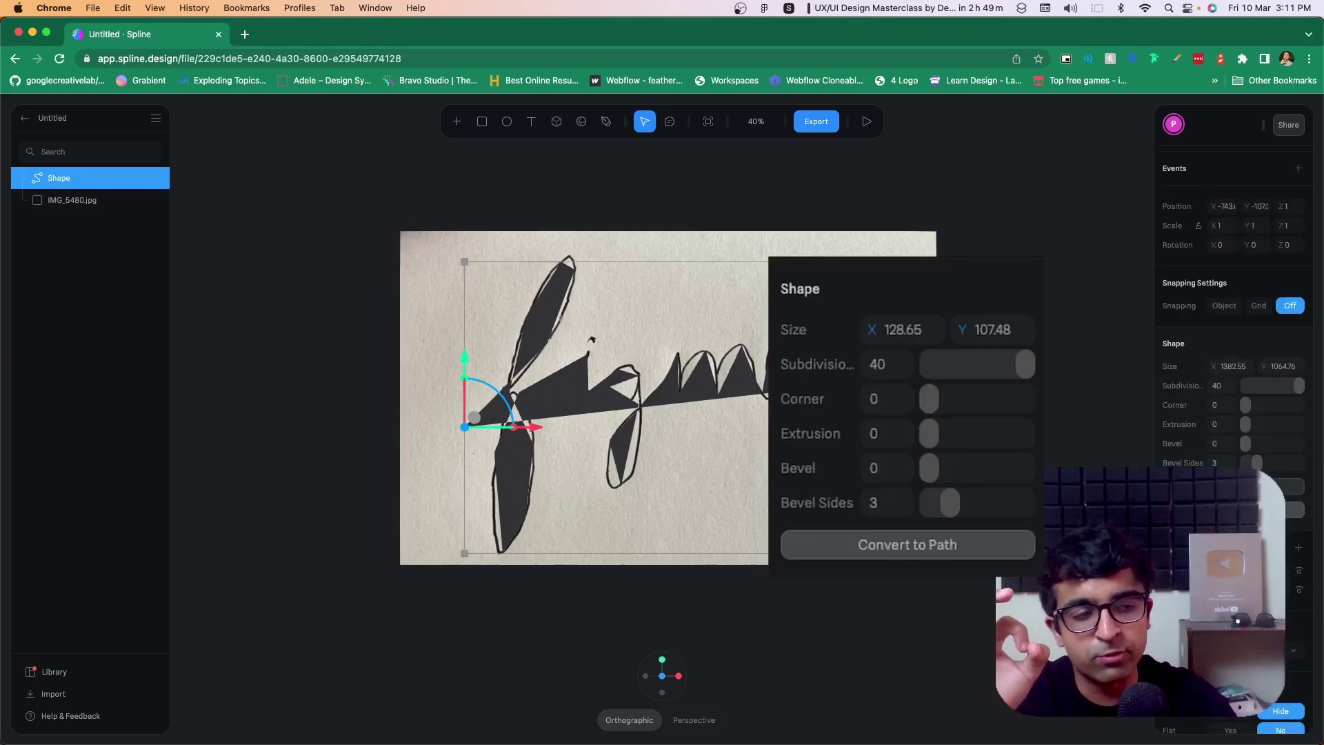
{"action": "left_click", "coordinate": [1233, 509]}
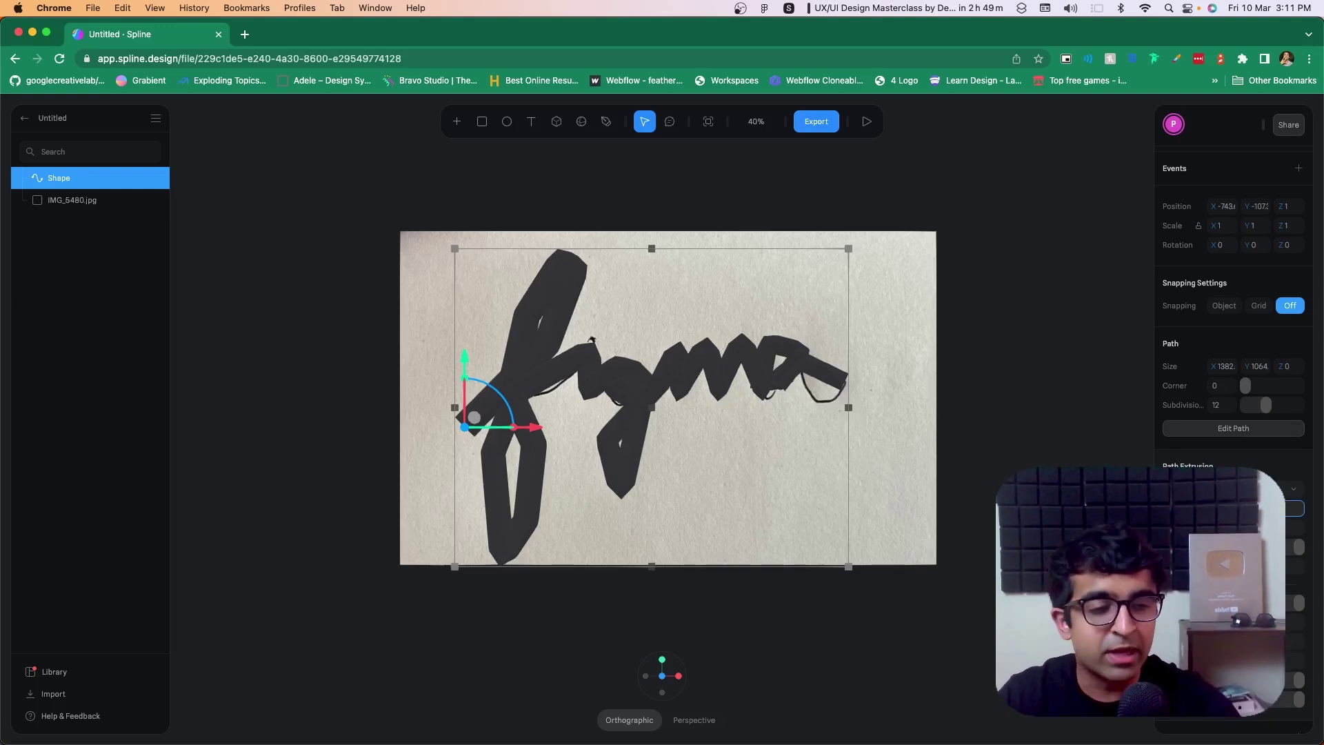
{"action": "key", "text": "Return"}
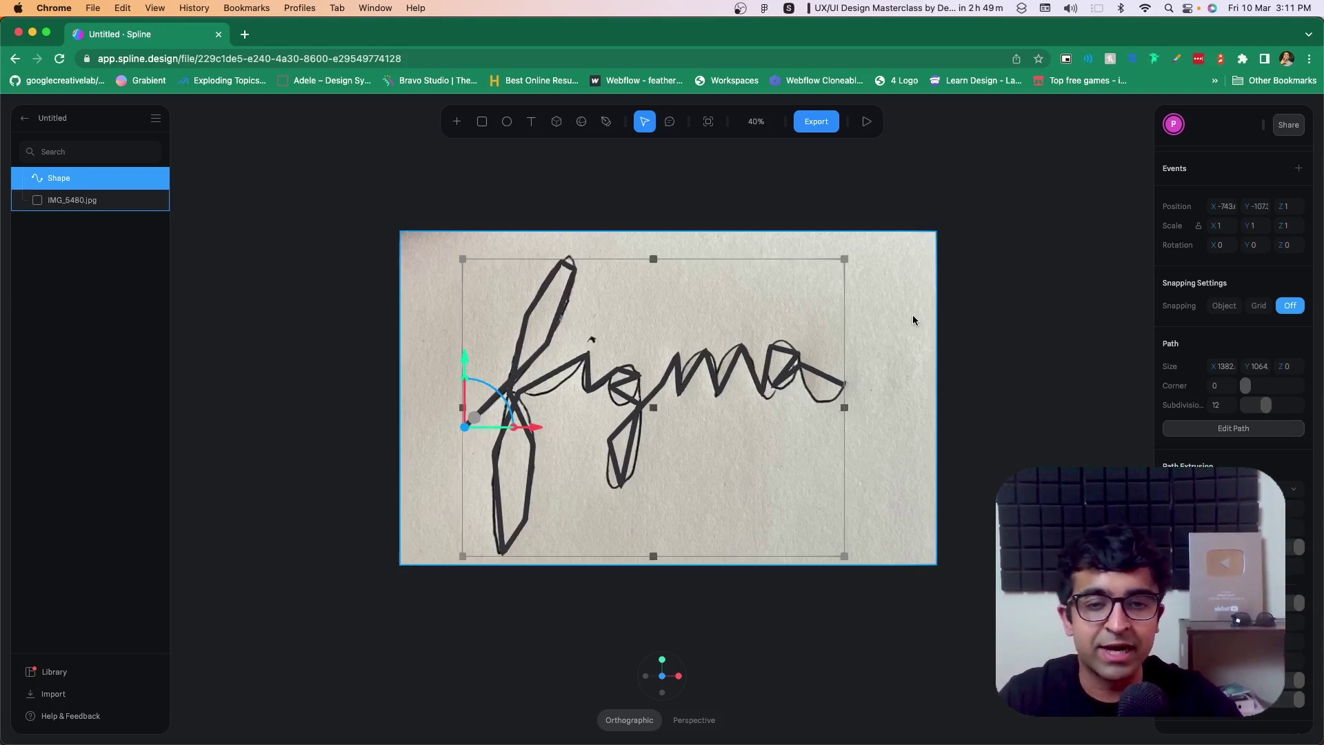
Step: Lock the IMG_5480.jpg reference image and open the traced path for point editing
{"action": "left_click", "coordinate": [514, 274]}
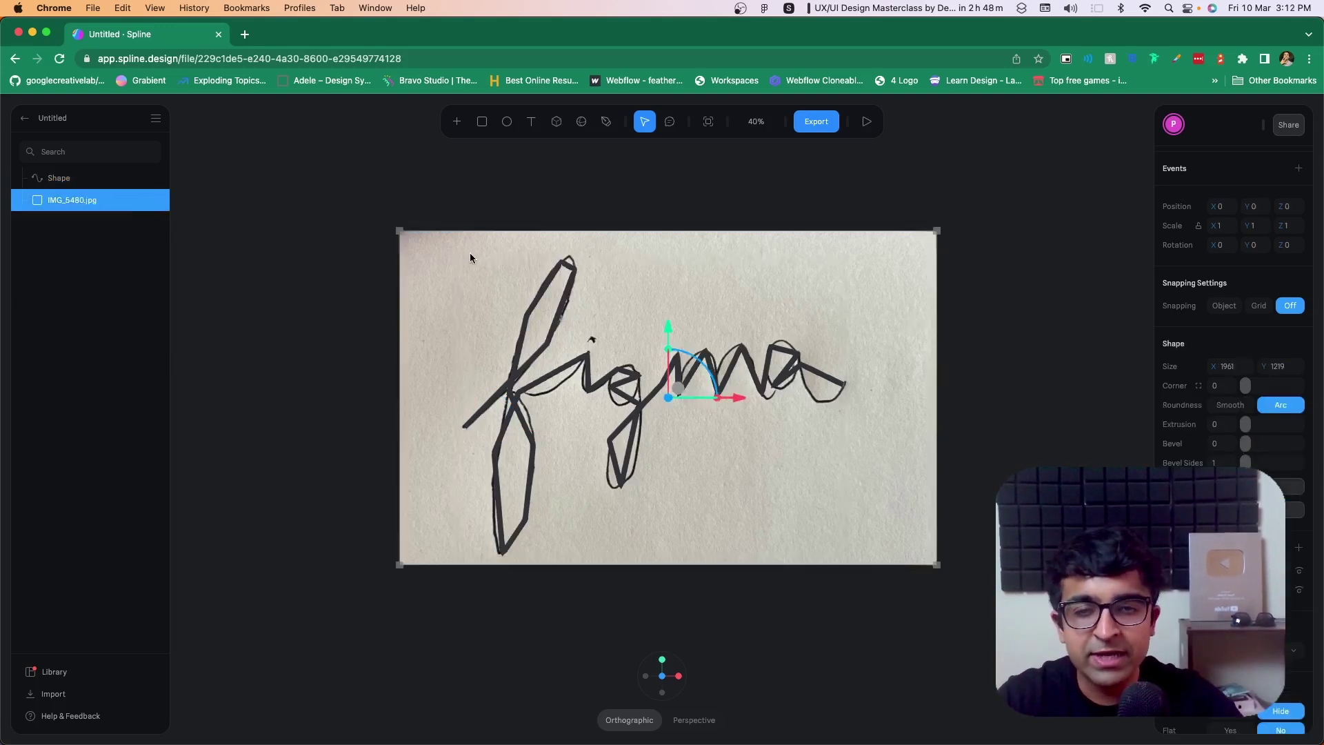
{"action": "left_click", "coordinate": [142, 200]}
{"action": "left_click", "coordinate": [545, 342]}
{"action": "double_click", "coordinate": [545, 342]}
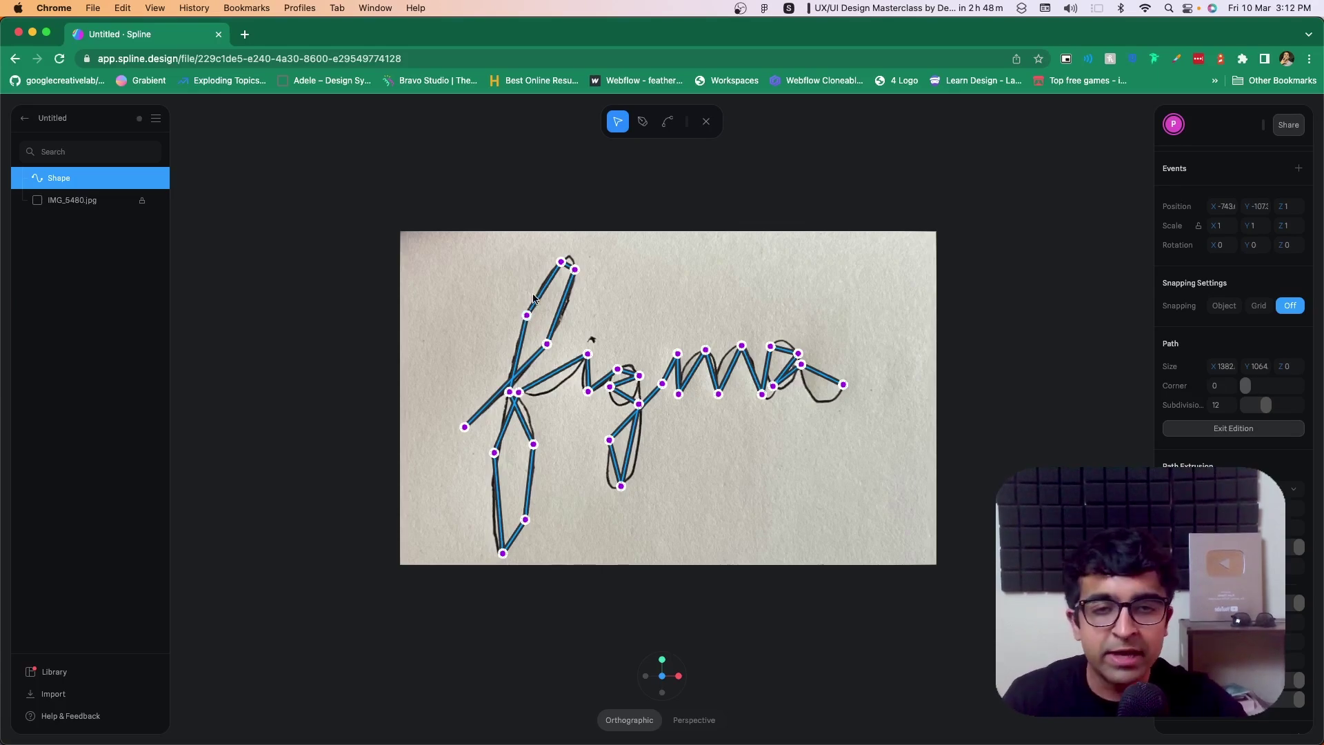
Step: Curve the path's points so the strokes follow the handwriting, beginning with the f's entry stroke and upper loop
{"action": "scroll", "coordinate": [534, 298], "scroll_direction": "up", "scroll_amount": 2}
{"action": "scroll", "coordinate": [540, 295], "scroll_direction": "up", "scroll_amount": 5}
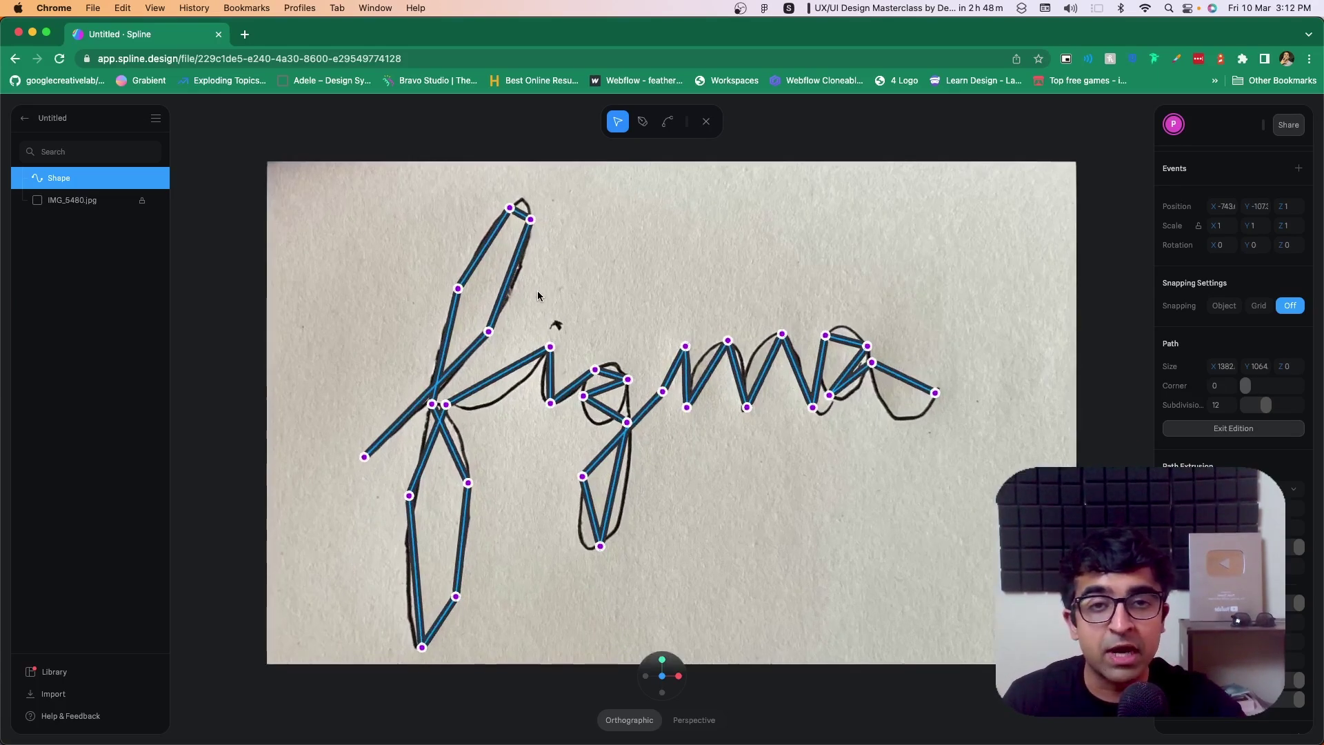
{"action": "scroll", "coordinate": [539, 290], "scroll_direction": "up", "scroll_amount": 2}
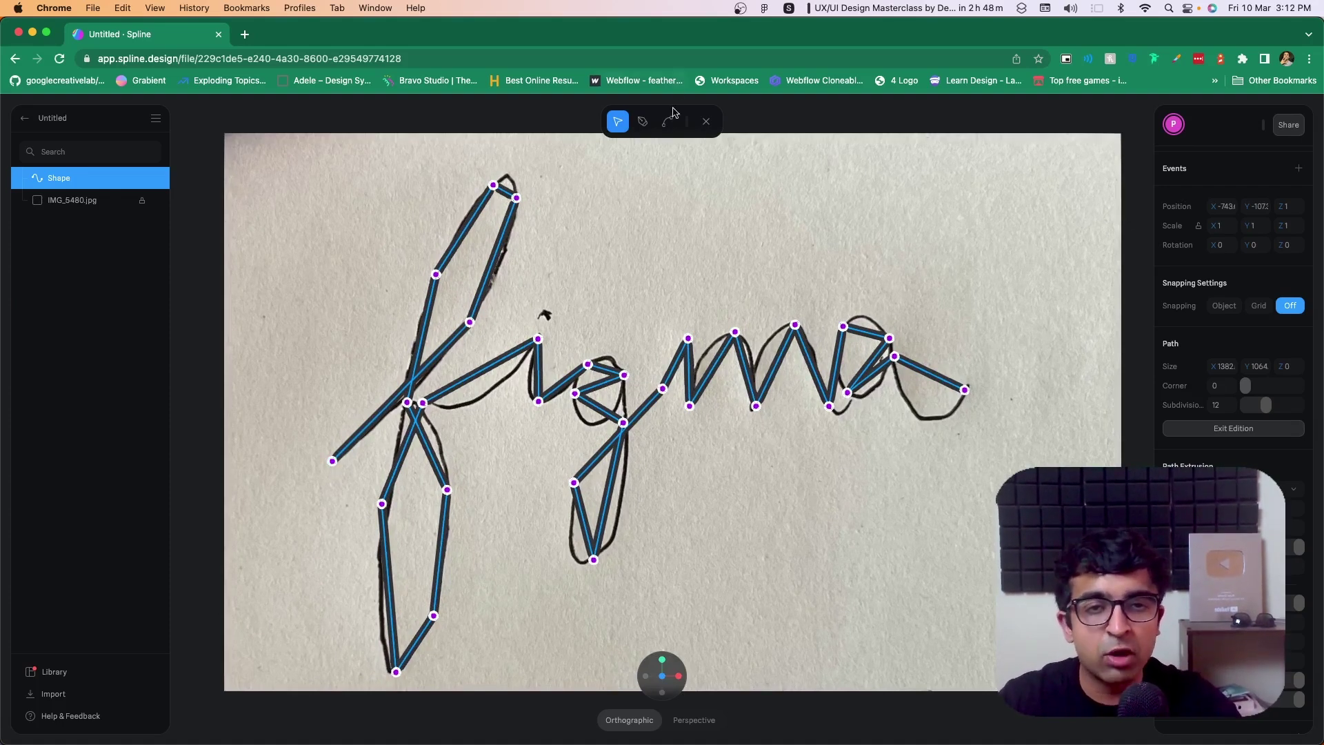
{"action": "left_click", "coordinate": [667, 128]}
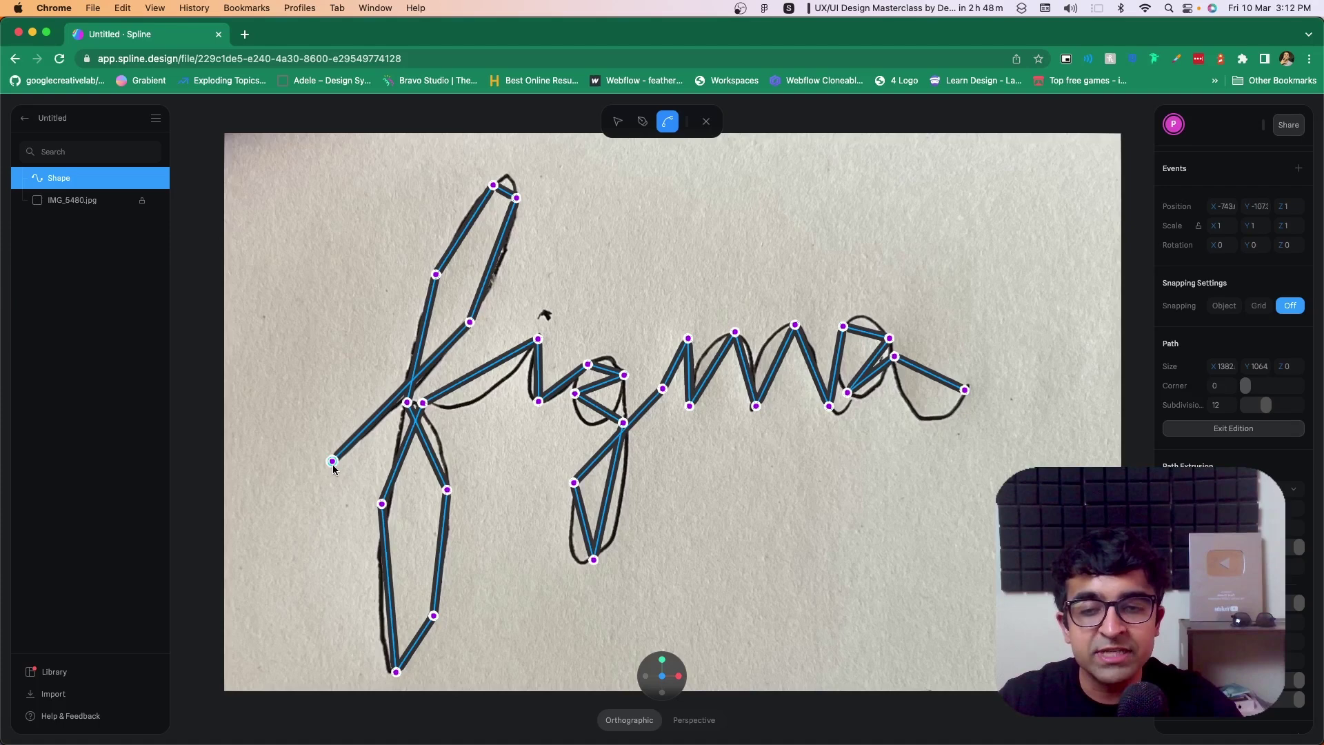
{"action": "left_click_drag", "start_coordinate": [332, 468], "coordinate": [378, 429]}
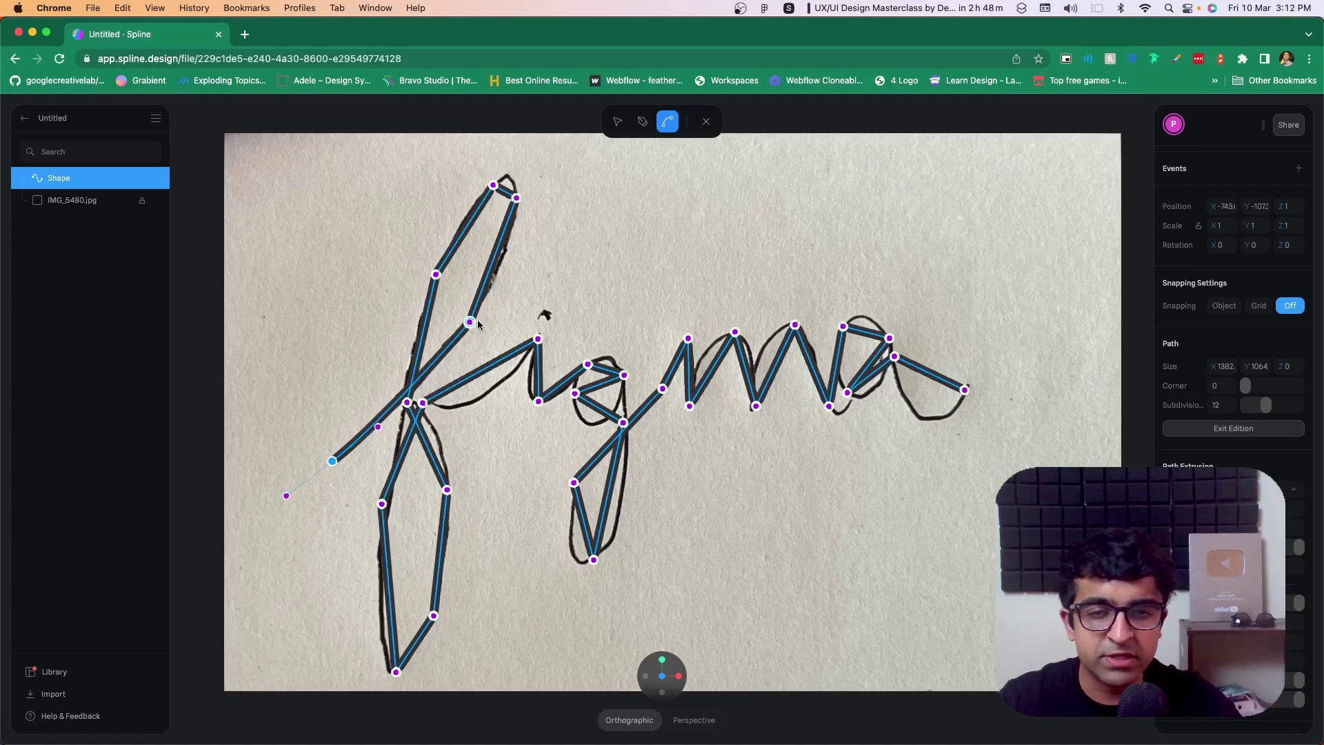
{"action": "left_click_drag", "start_coordinate": [470, 322], "coordinate": [497, 288]}
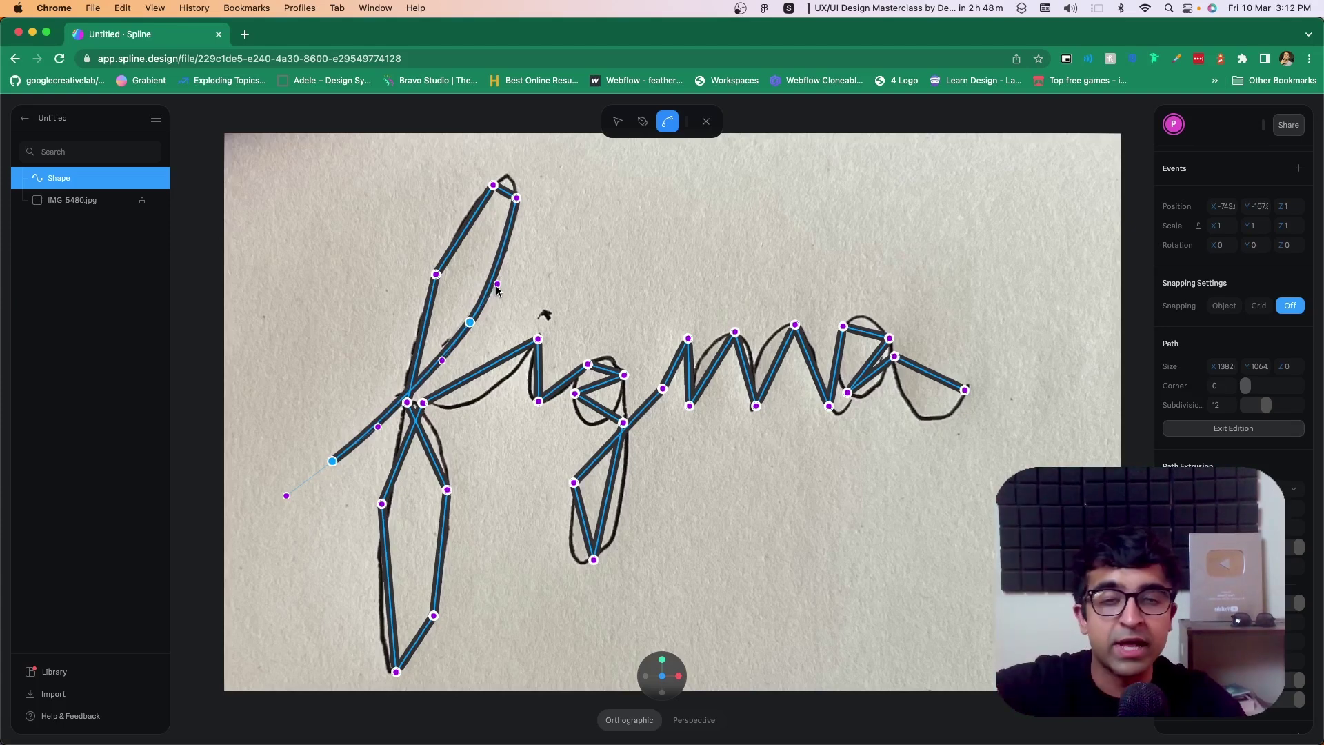
{"action": "mouse_move", "coordinate": [493, 291]}
{"action": "left_mouse_down"}
{"action": "mouse_move", "coordinate": [450, 290]}
{"action": "mouse_move", "coordinate": [501, 289]}
{"action": "left_mouse_up"}
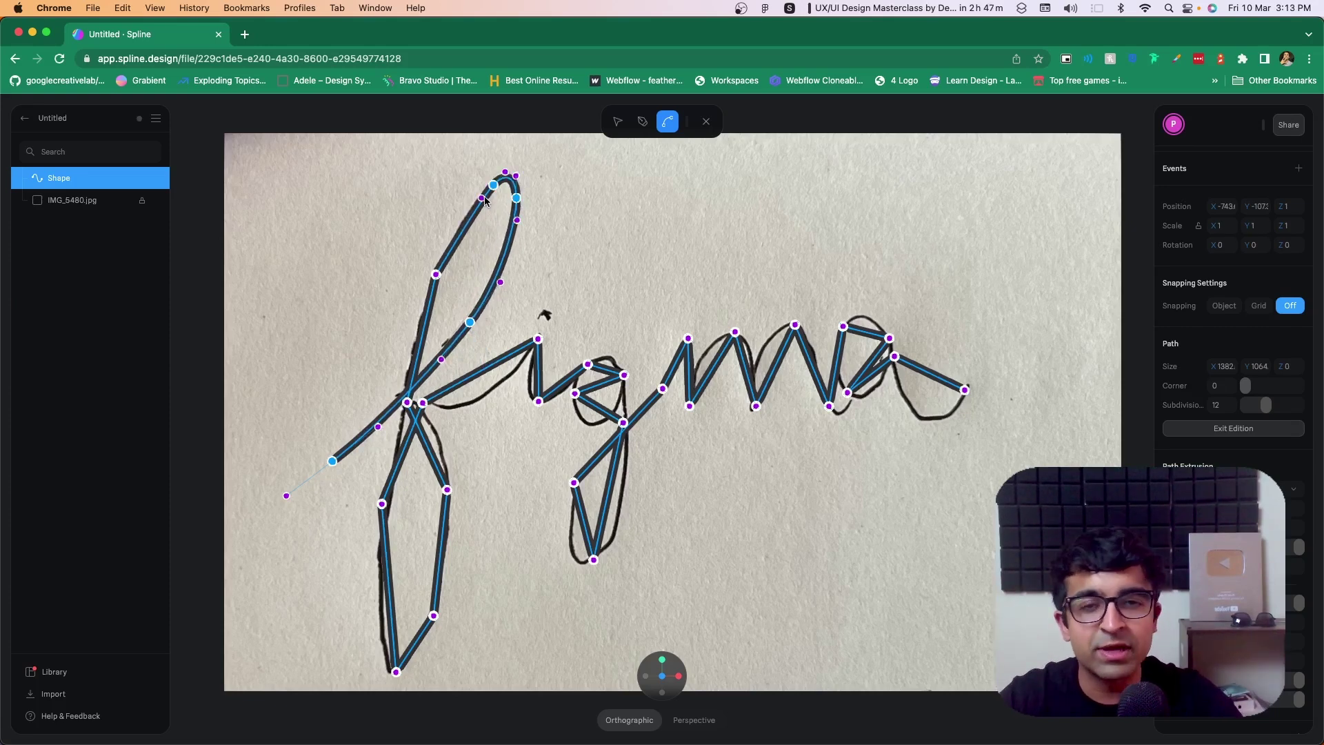
{"action": "left_click_drag", "start_coordinate": [482, 196], "coordinate": [477, 199]}
{"action": "left_click_drag", "start_coordinate": [436, 283], "coordinate": [421, 316]}
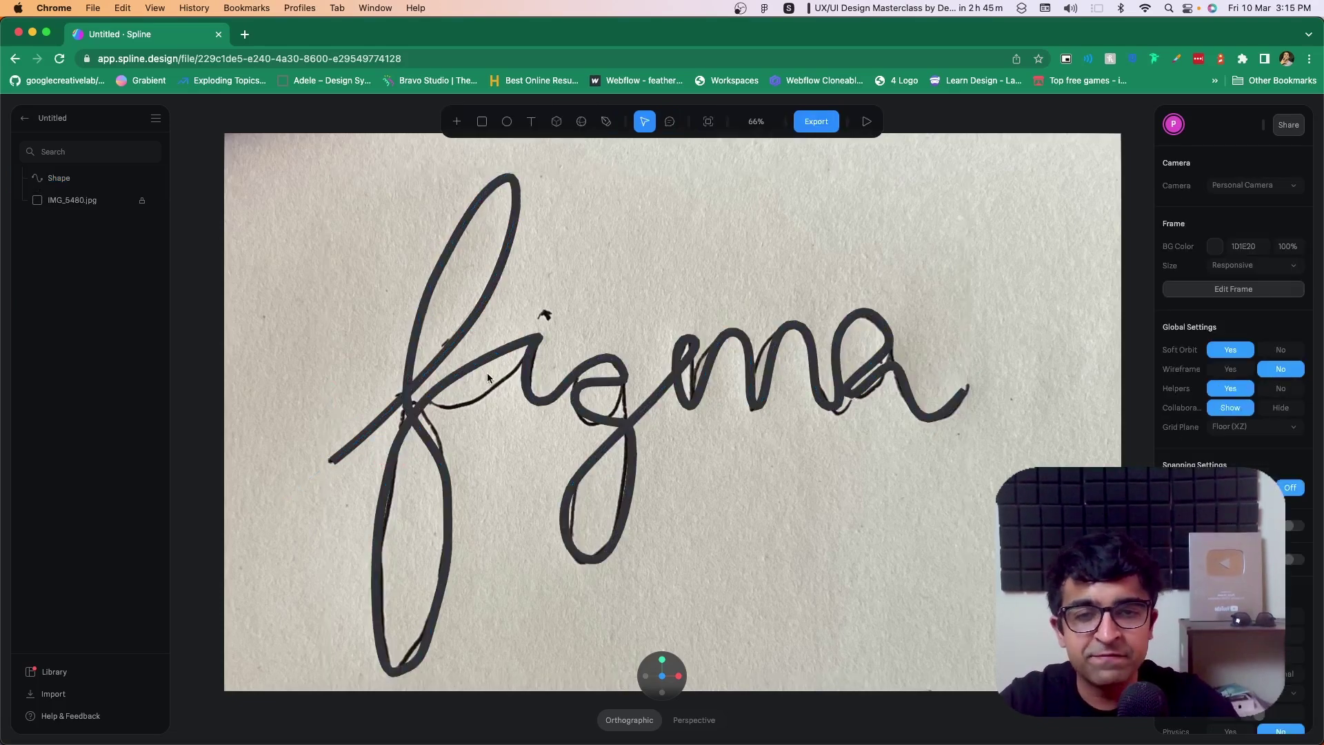
Step: Hide the IMG_5480.jpg reference image so only the traced path shows
{"action": "left_click", "coordinate": [508, 355]}
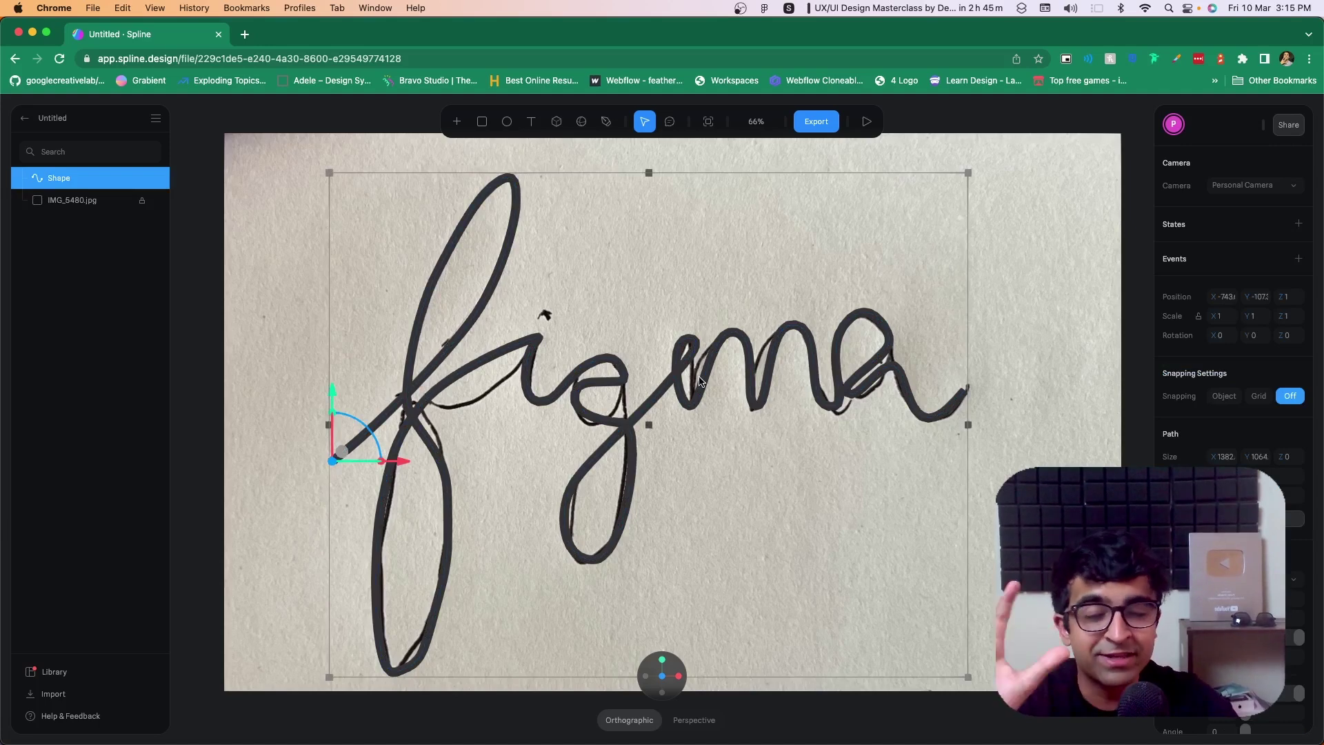
{"action": "left_click", "coordinate": [101, 200]}
{"action": "left_click", "coordinate": [157, 200]}
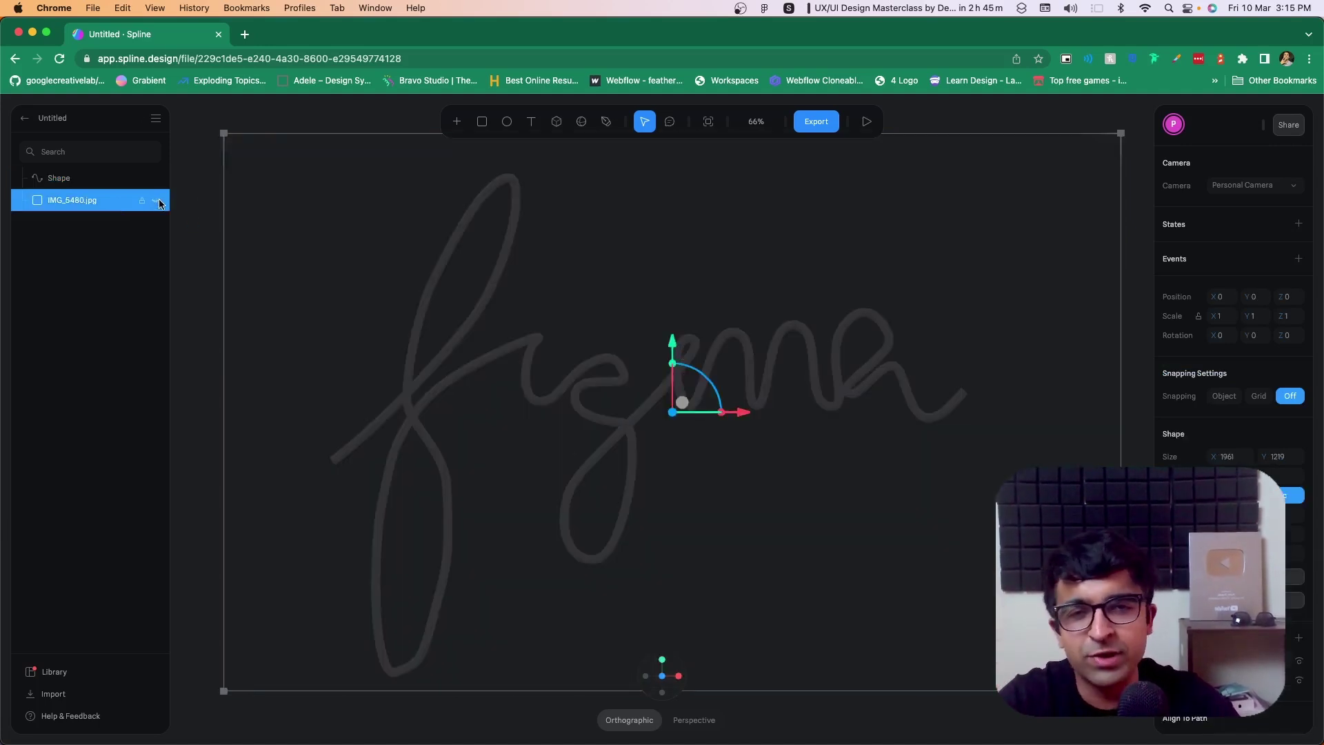
{"action": "left_click", "coordinate": [209, 296]}
Step: Change the material colour of the figma path to a bright yellow-green
{"action": "left_click", "coordinate": [791, 364]}
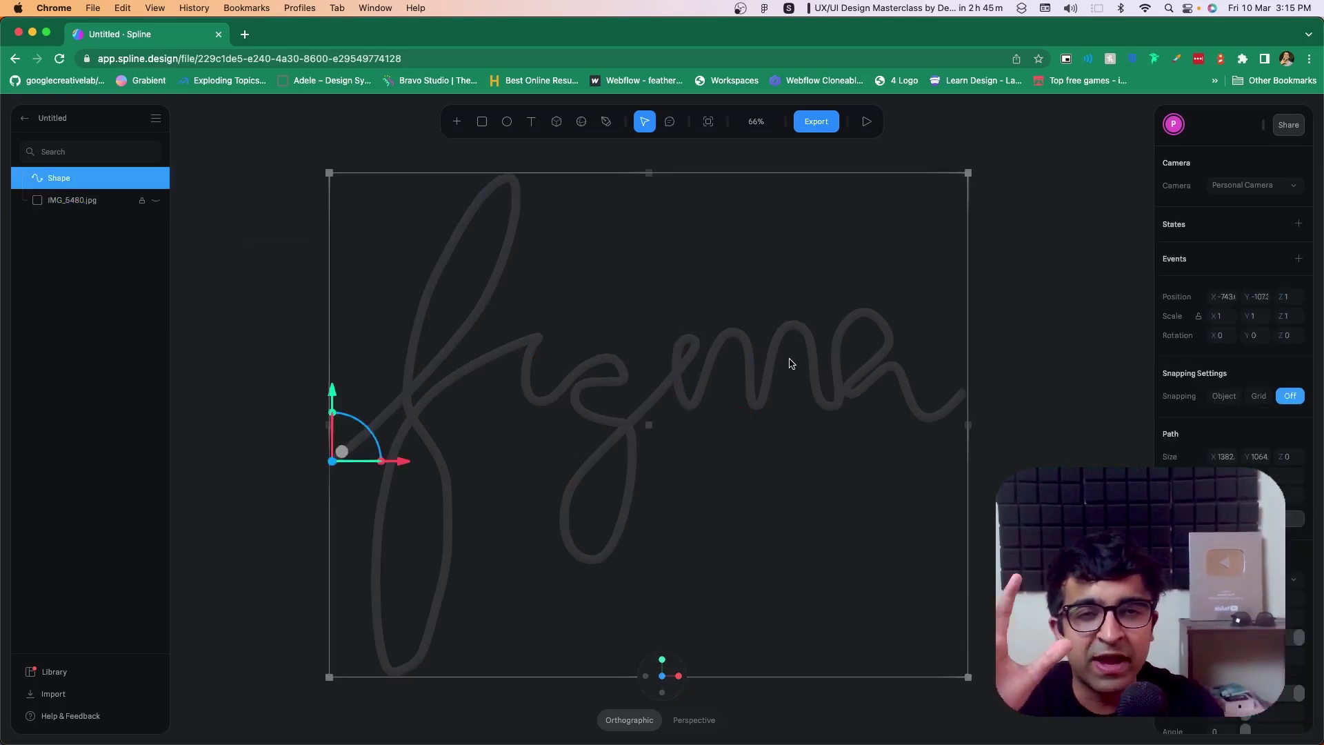
{"action": "scroll", "coordinate": [1201, 427], "scroll_direction": "down", "scroll_amount": 10}
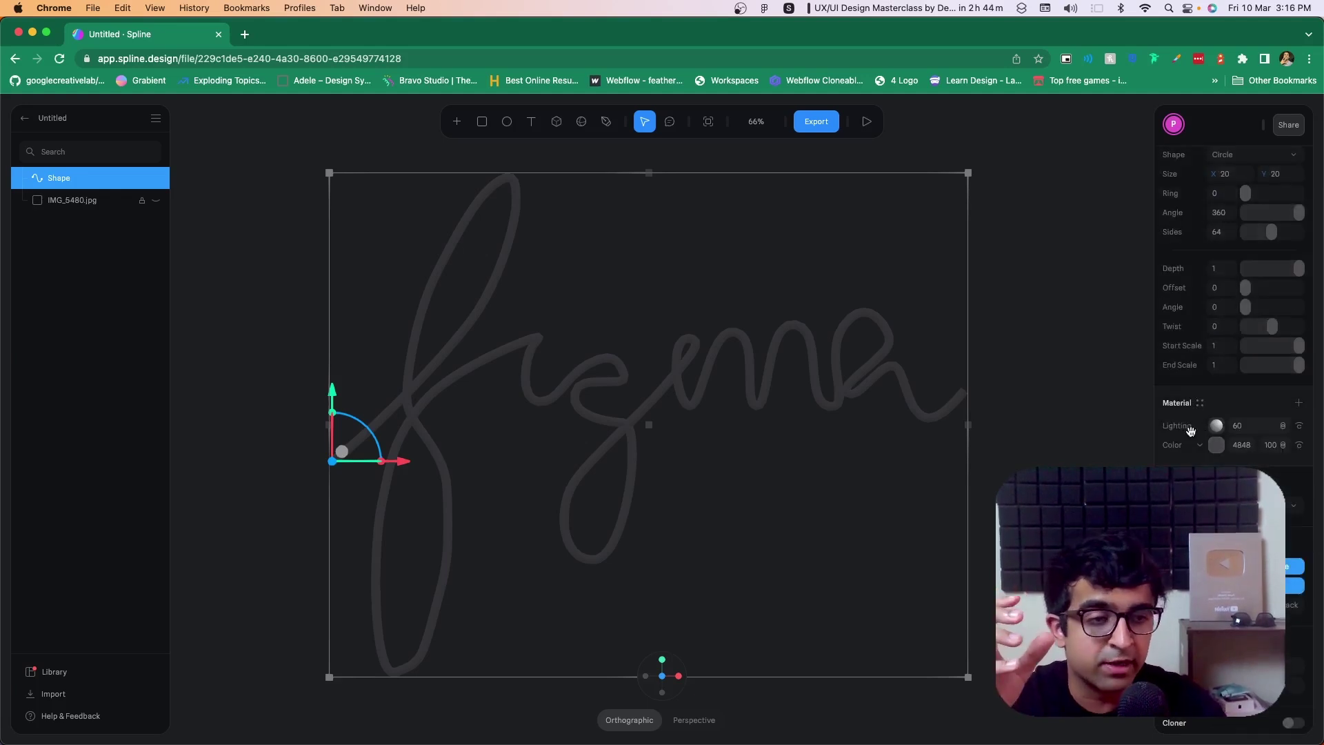
{"action": "left_click", "coordinate": [1216, 445]}
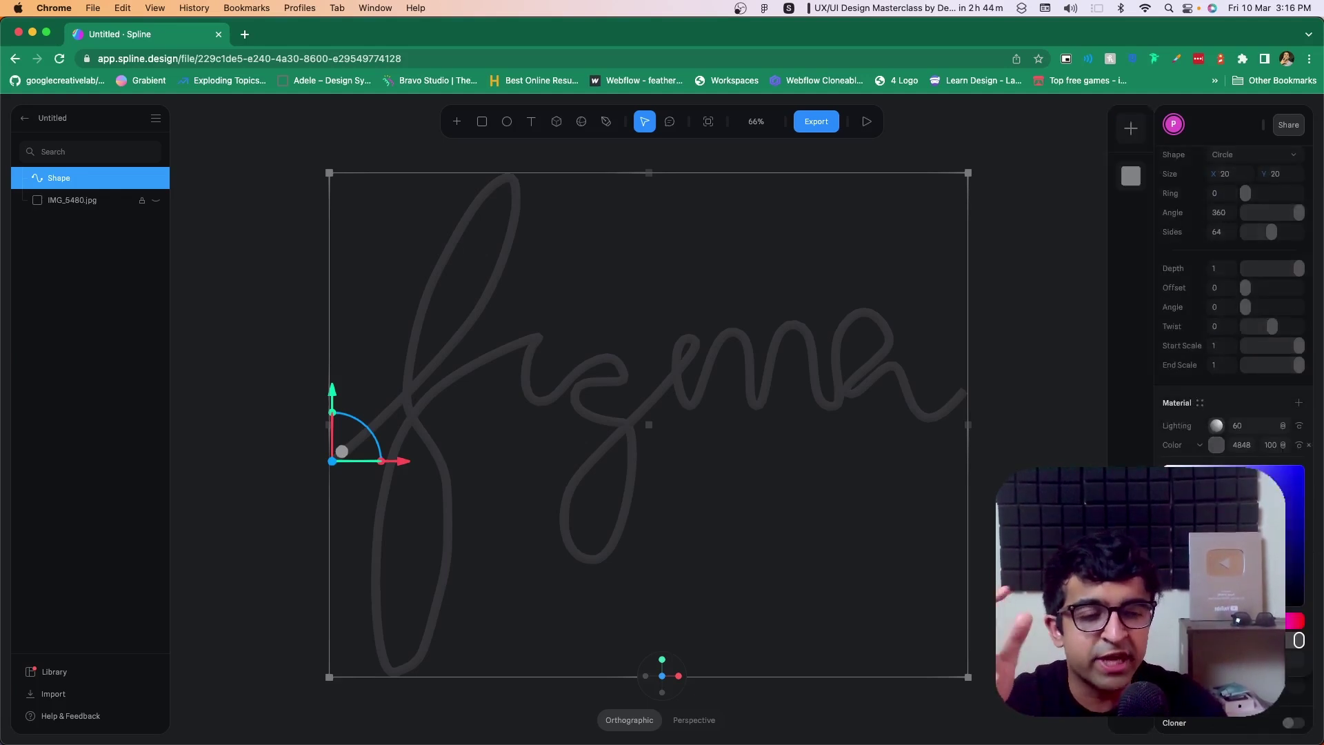
{"action": "left_click_drag", "start_coordinate": [1227, 490], "coordinate": [1236, 522]}
{"action": "left_click_drag", "start_coordinate": [1258, 621], "coordinate": [1196, 621]}
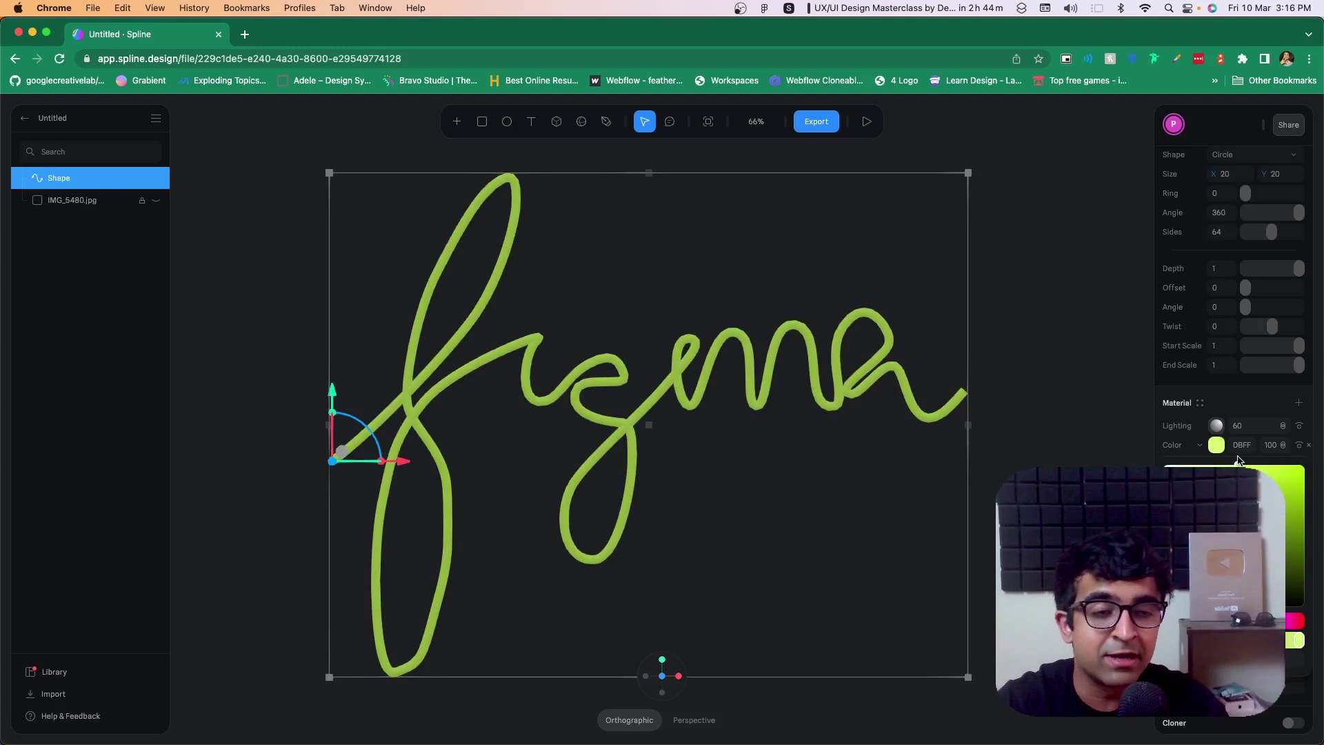
Step: Change the figma path's material layer from Color to Gradient and give one gradient stop an orange-red colour
{"action": "left_click", "coordinate": [1201, 446]}
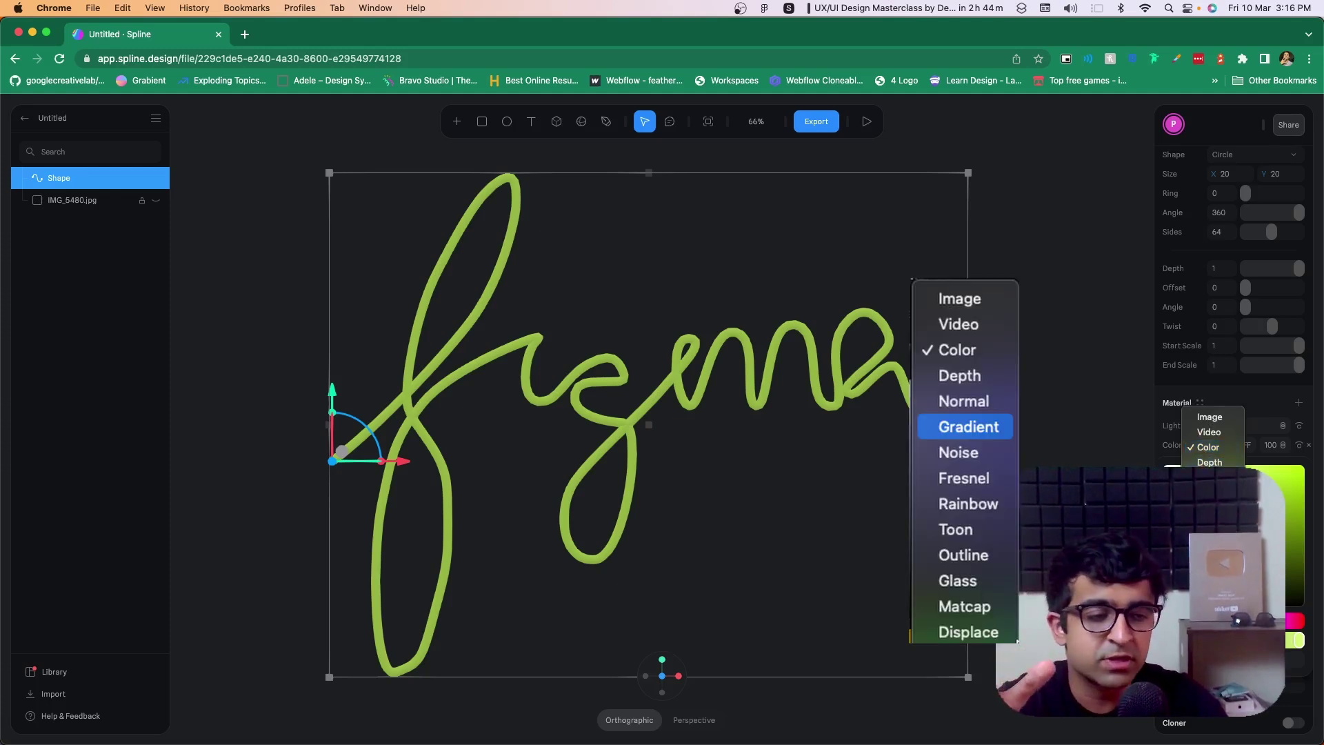
{"action": "left_click", "coordinate": [1208, 493]}
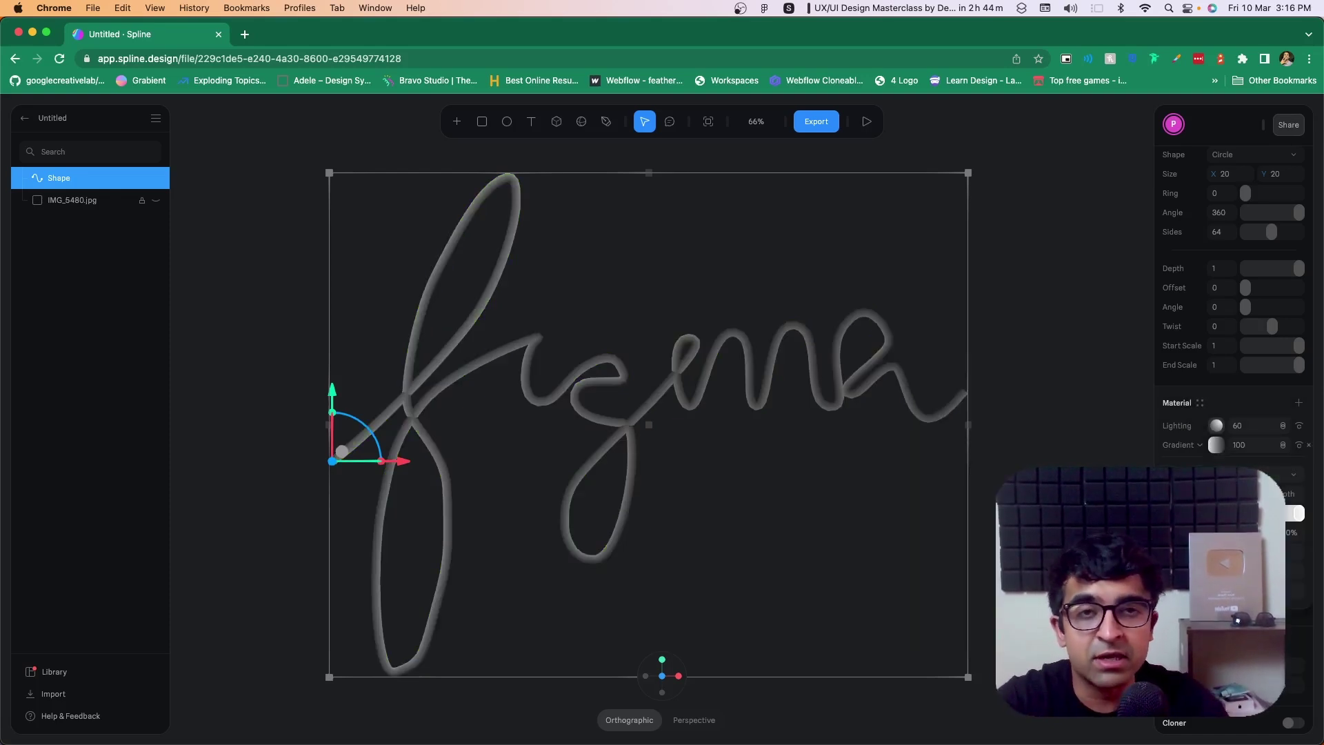
{"action": "left_click", "coordinate": [1217, 532]}
{"action": "scroll", "coordinate": [1216, 551], "scroll_direction": "down", "scroll_amount": 1}
{"action": "left_click_drag", "start_coordinate": [1168, 678], "coordinate": [1173, 678]}
{"action": "left_click_drag", "start_coordinate": [1235, 552], "coordinate": [1253, 534]}
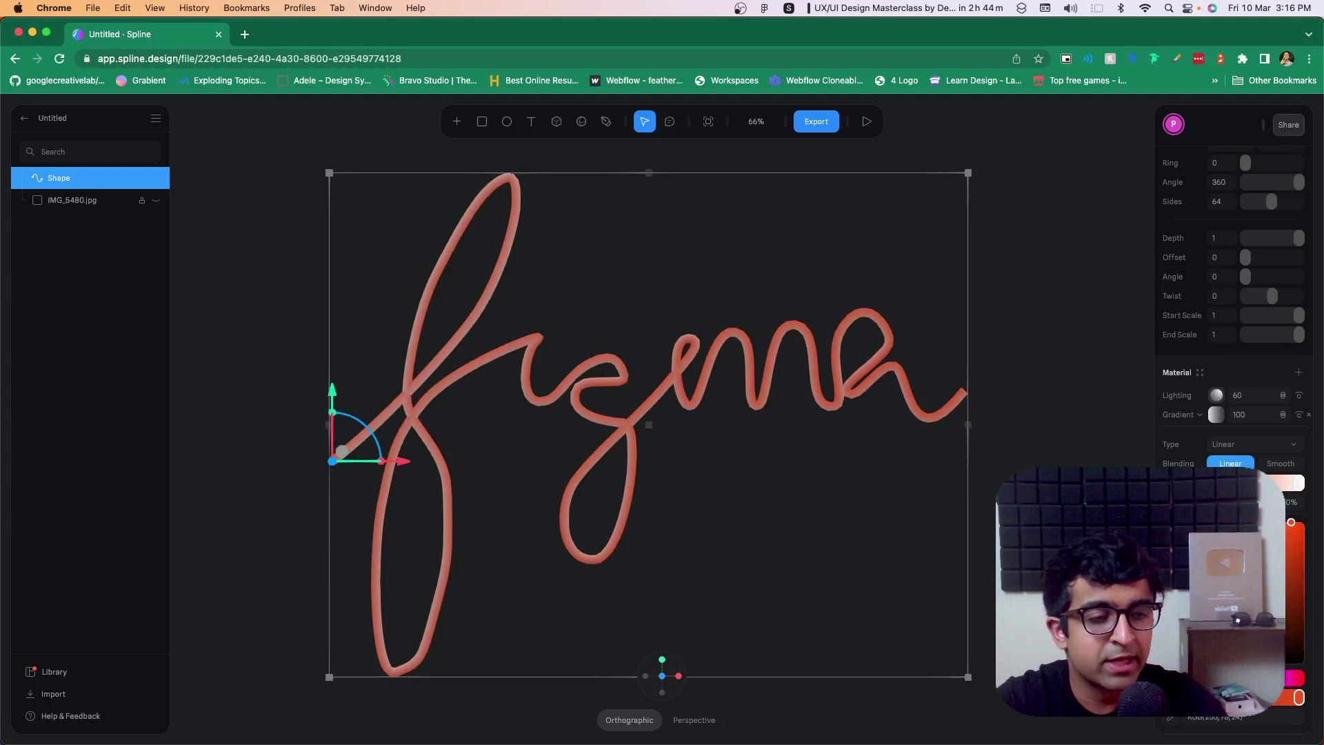
Step: Recolour the gradient stops so the material runs from red through purple and blue to green
{"action": "key", "text": "Escape"}
{"action": "left_click", "coordinate": [1216, 527]}
{"action": "mouse_move", "coordinate": [1246, 564]}
{"action": "left_mouse_down"}
{"action": "mouse_move", "coordinate": [1257, 581]}
{"action": "mouse_move", "coordinate": [1262, 562]}
{"action": "left_mouse_up"}
{"action": "left_click_drag", "start_coordinate": [1173, 702], "coordinate": [1169, 703]}
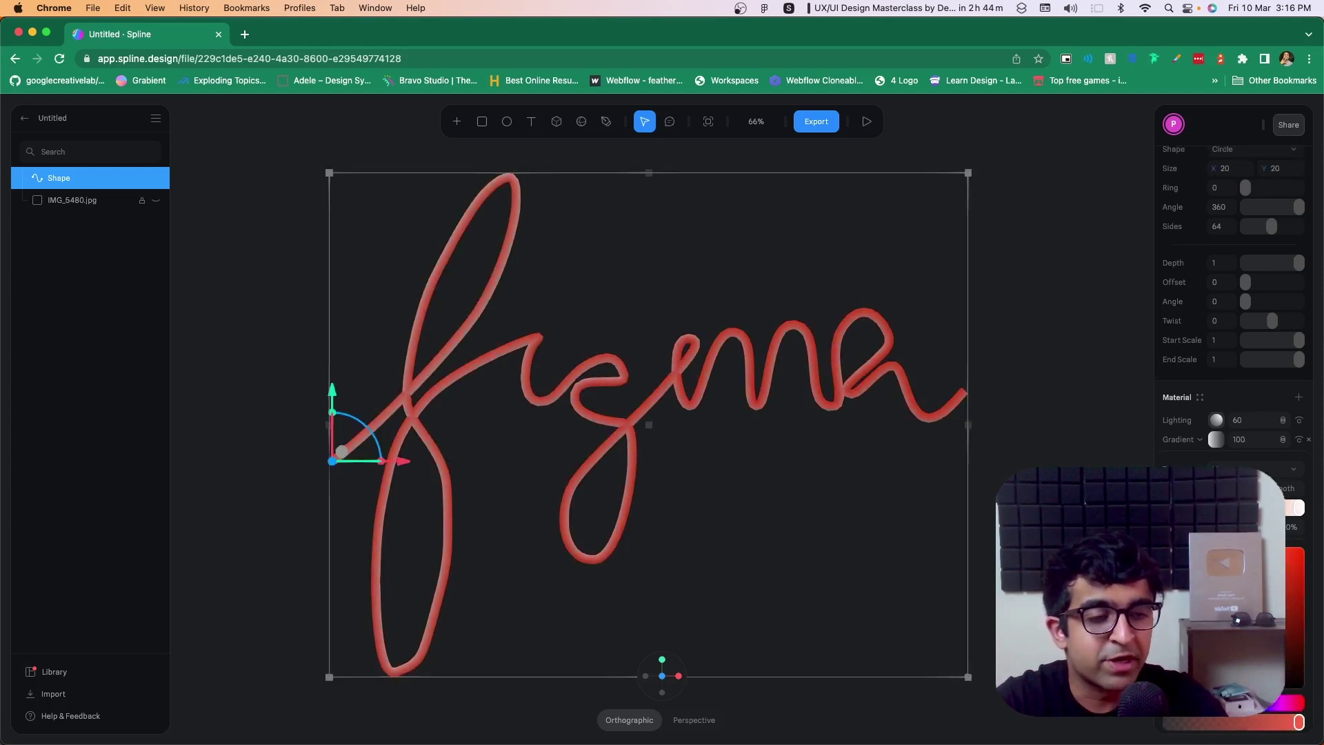
{"action": "left_click", "coordinate": [1216, 526]}
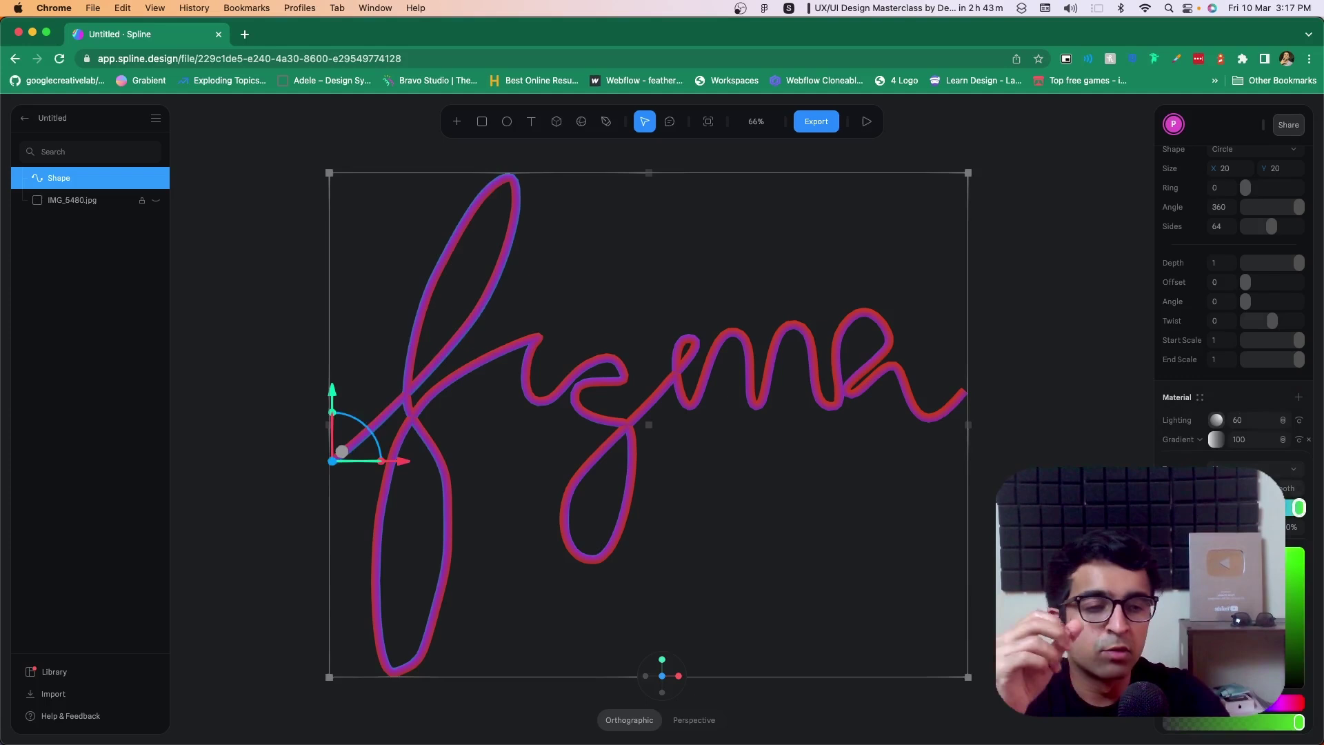
Step: Set the gradient's blending to Smooth and turn its direction so the colours run along the length of the word
{"action": "key", "text": "Escape"}
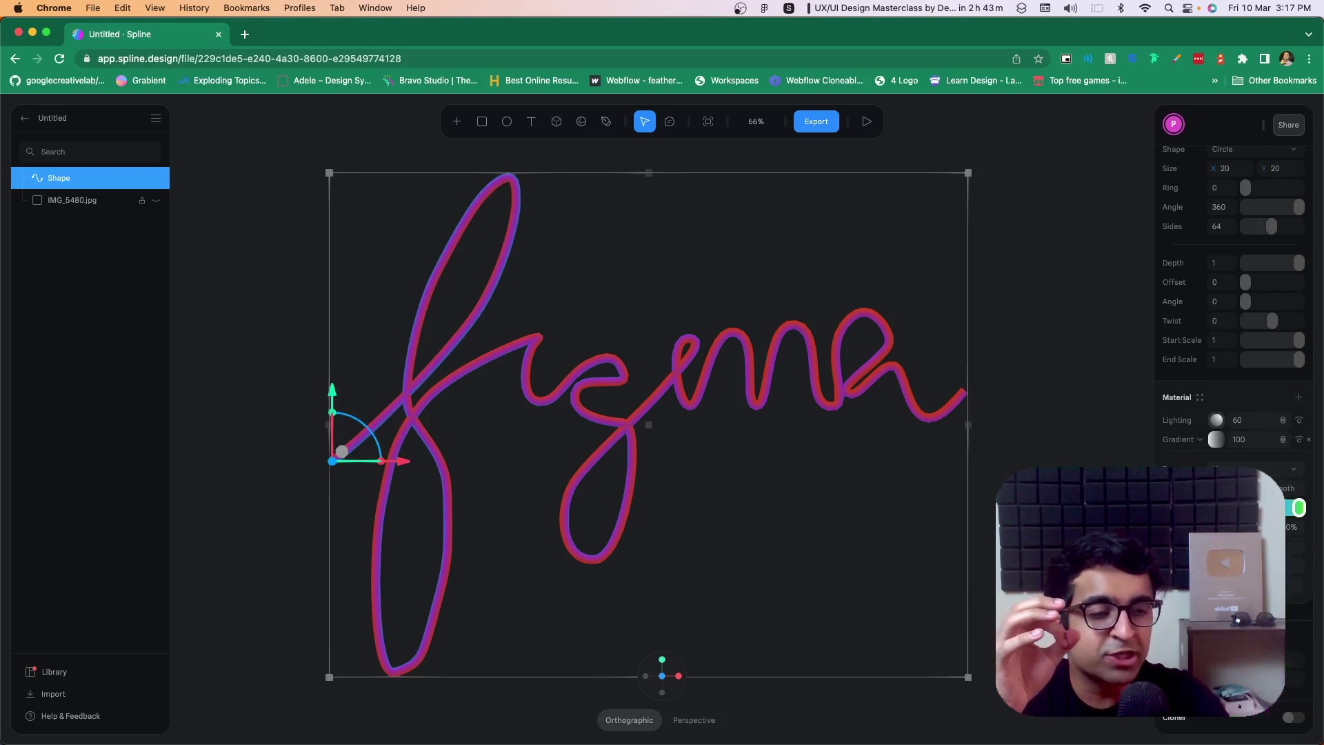
{"action": "left_click", "coordinate": [1284, 489]}
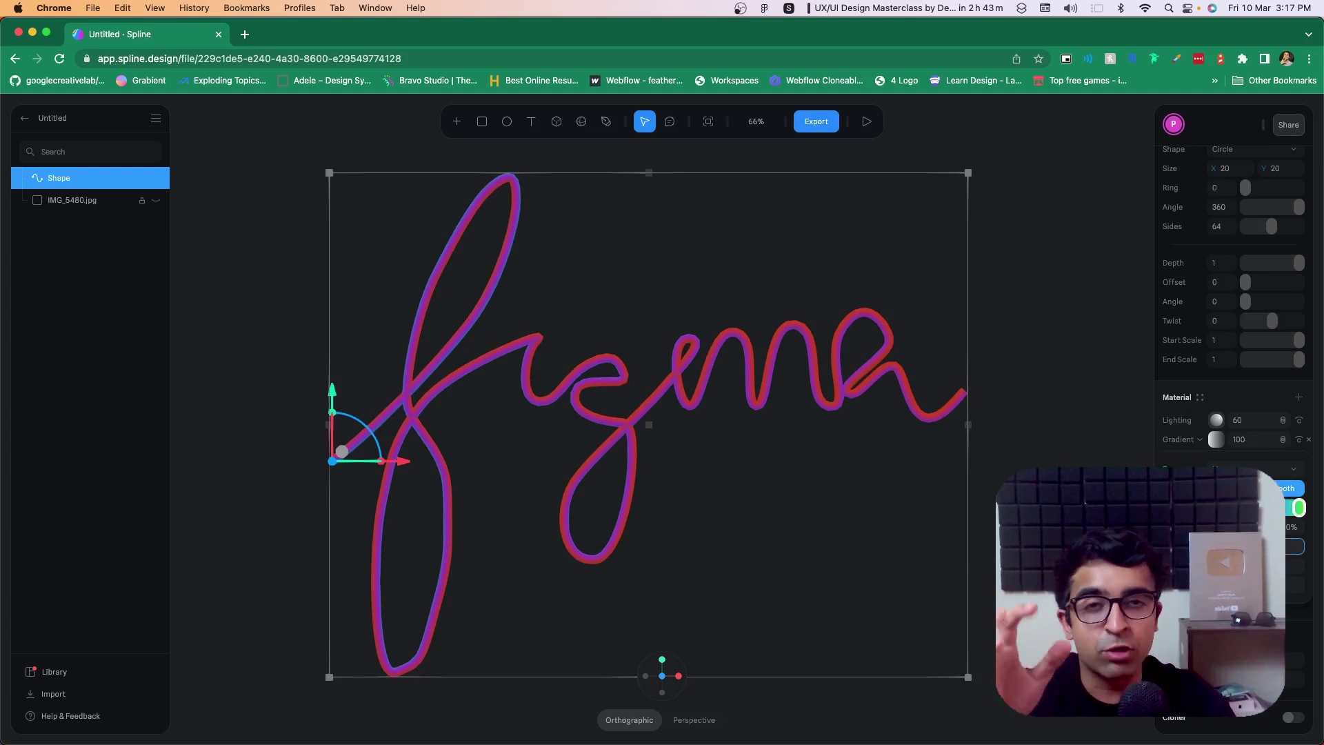
{"action": "key", "text": "Return"}
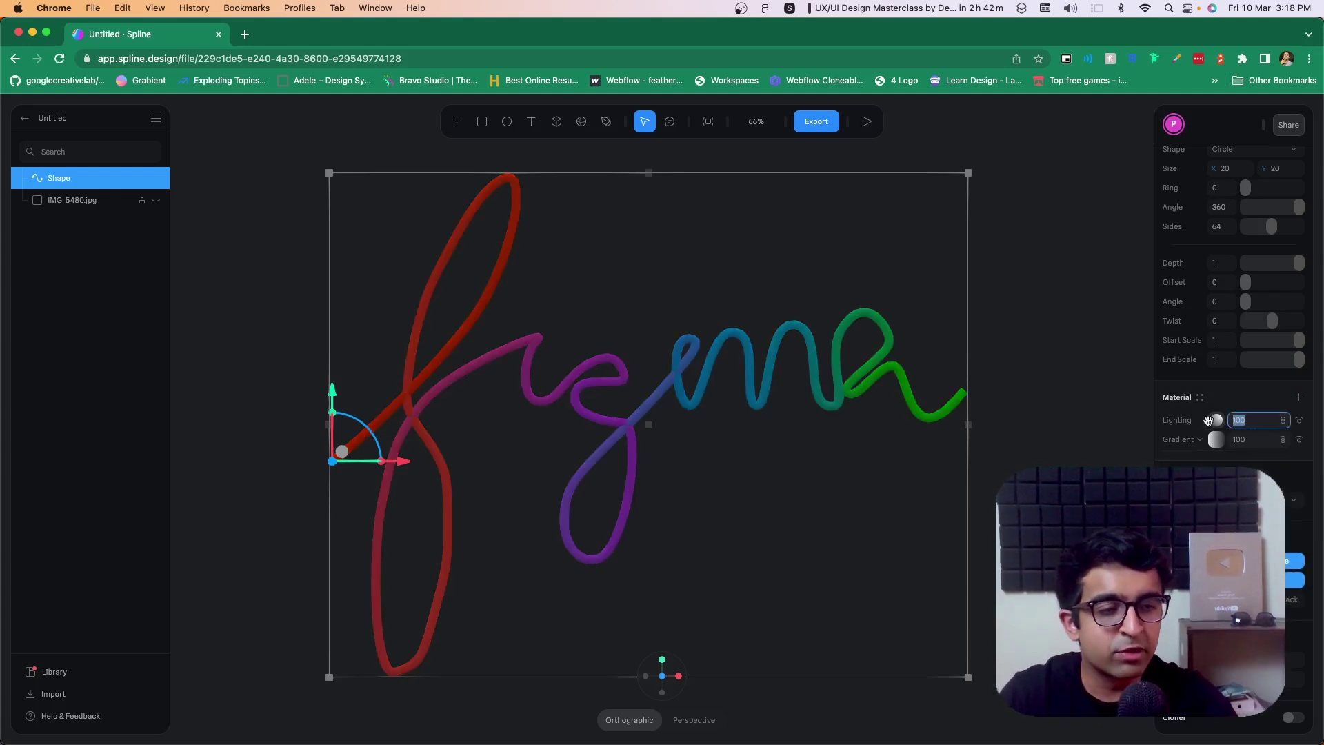
Step: Set the material's Phong lighting to 100 and change its first colour swatch to white
{"action": "left_click", "coordinate": [1218, 423]}
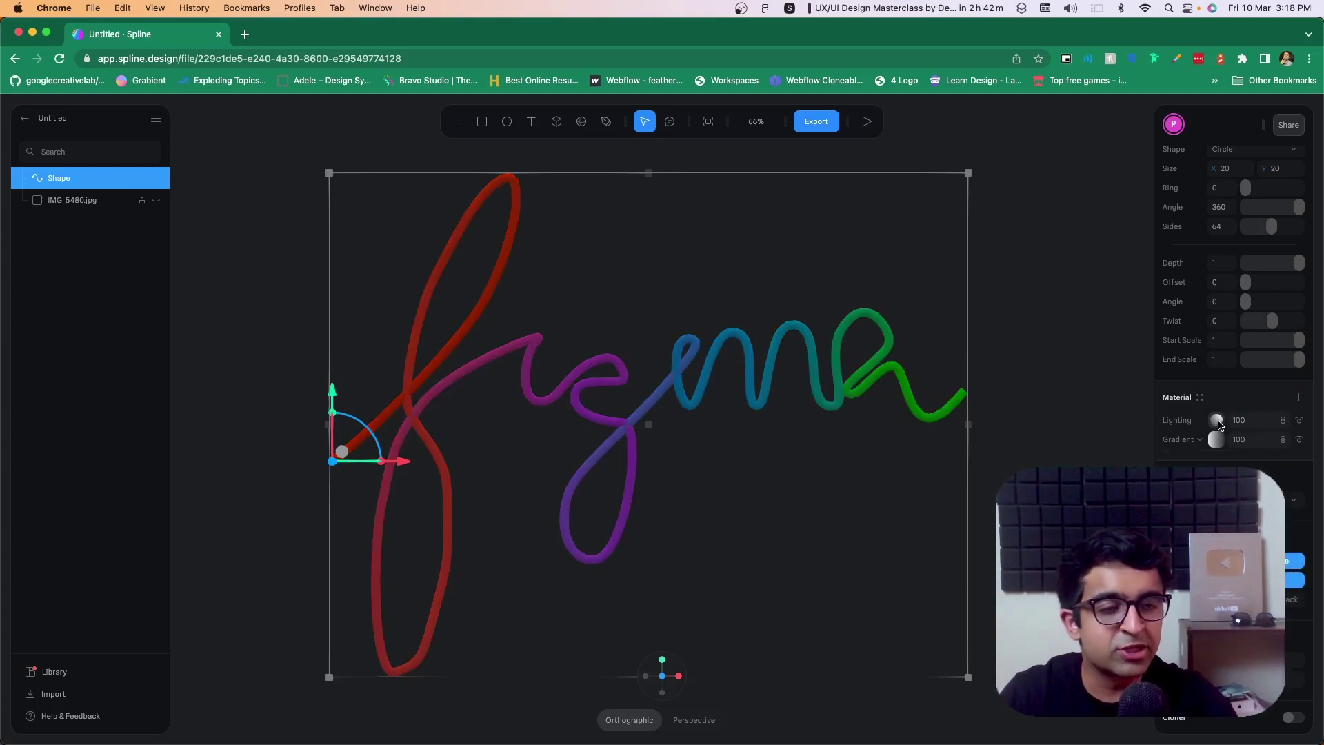
{"action": "left_click", "coordinate": [1215, 469]}
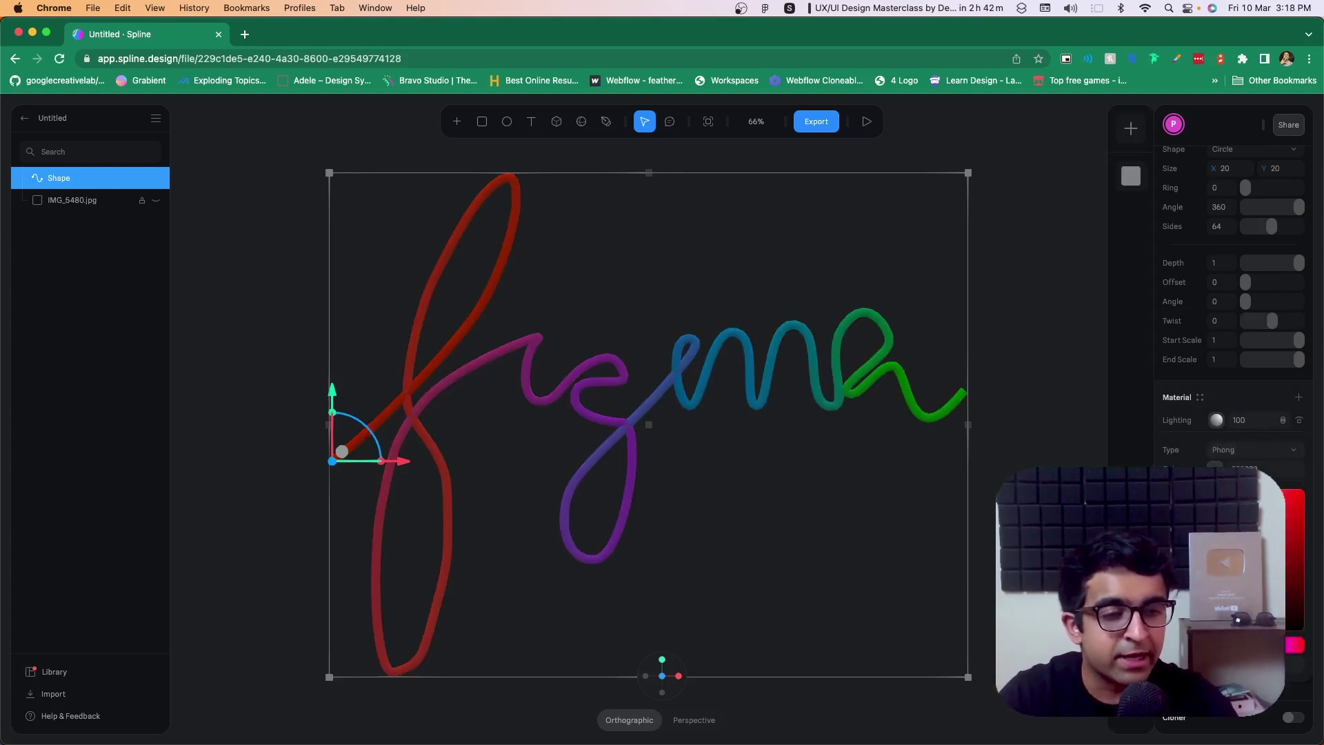
{"action": "left_click_drag", "start_coordinate": [1168, 610], "coordinate": [1162, 489]}
{"action": "left_click", "coordinate": [1255, 451]}
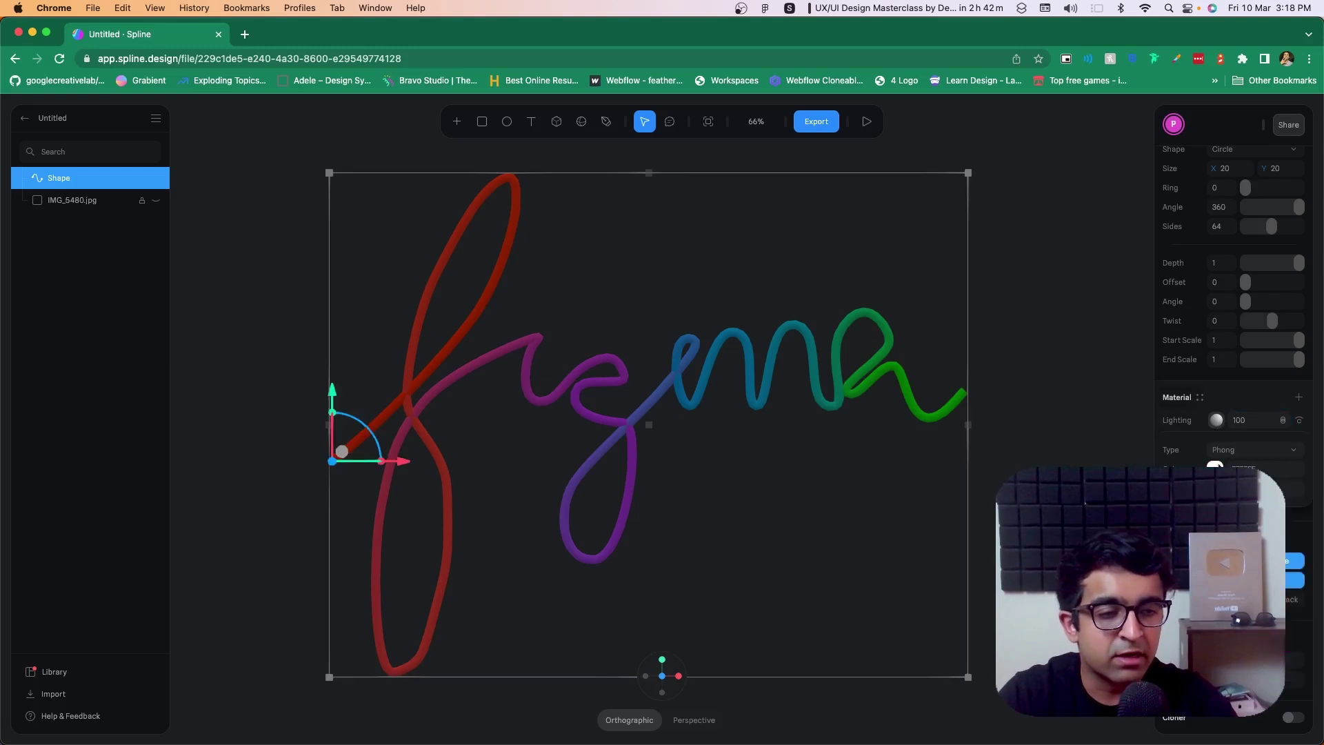
{"action": "left_click_drag", "start_coordinate": [1165, 499], "coordinate": [1164, 489]}
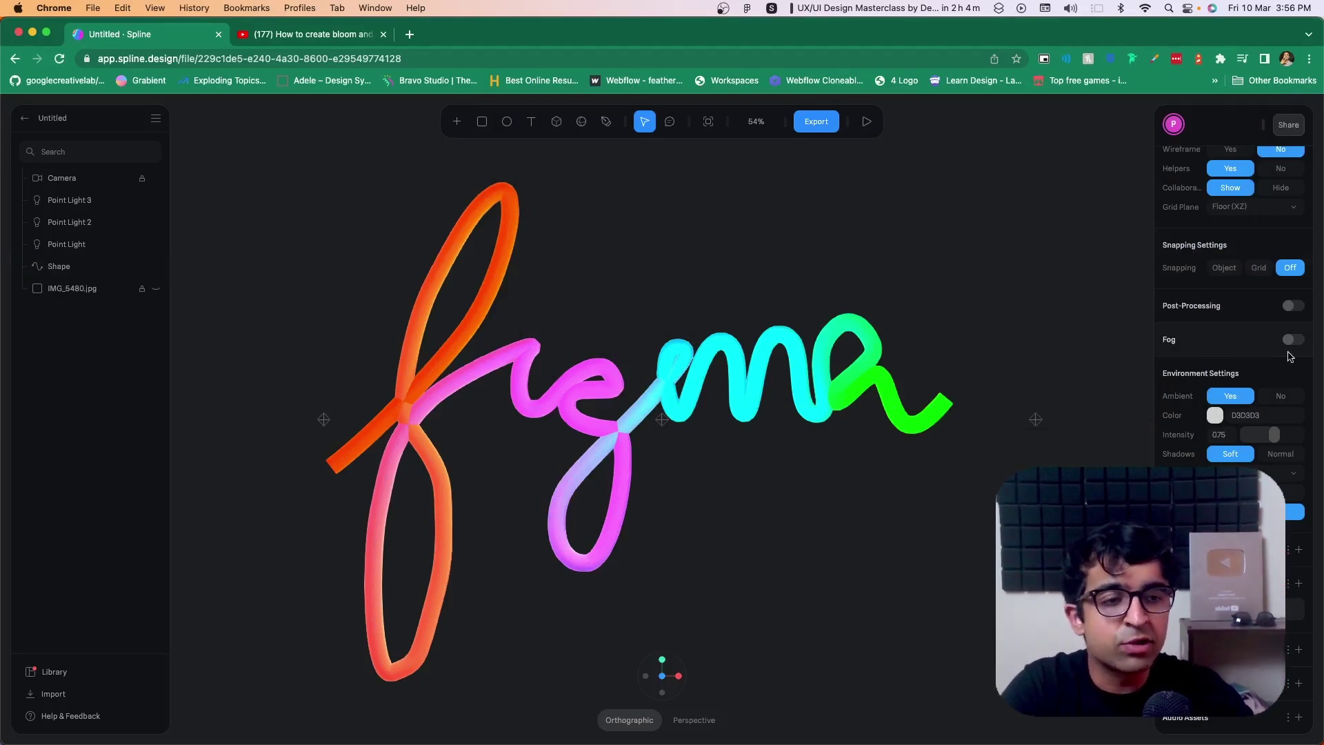
Step: Enable post-processing for the scene and turn on the Bloom effect
{"action": "left_click", "coordinate": [1293, 308]}
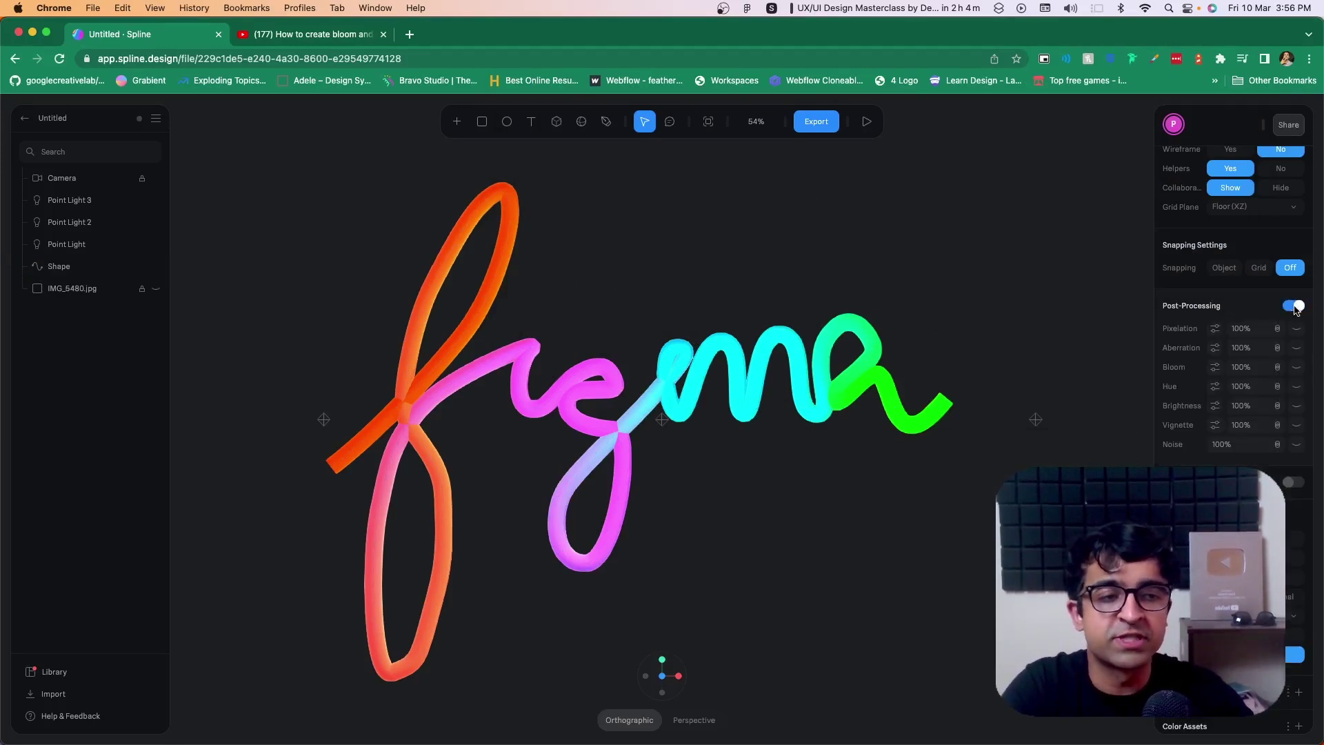
{"action": "left_click", "coordinate": [1215, 368]}
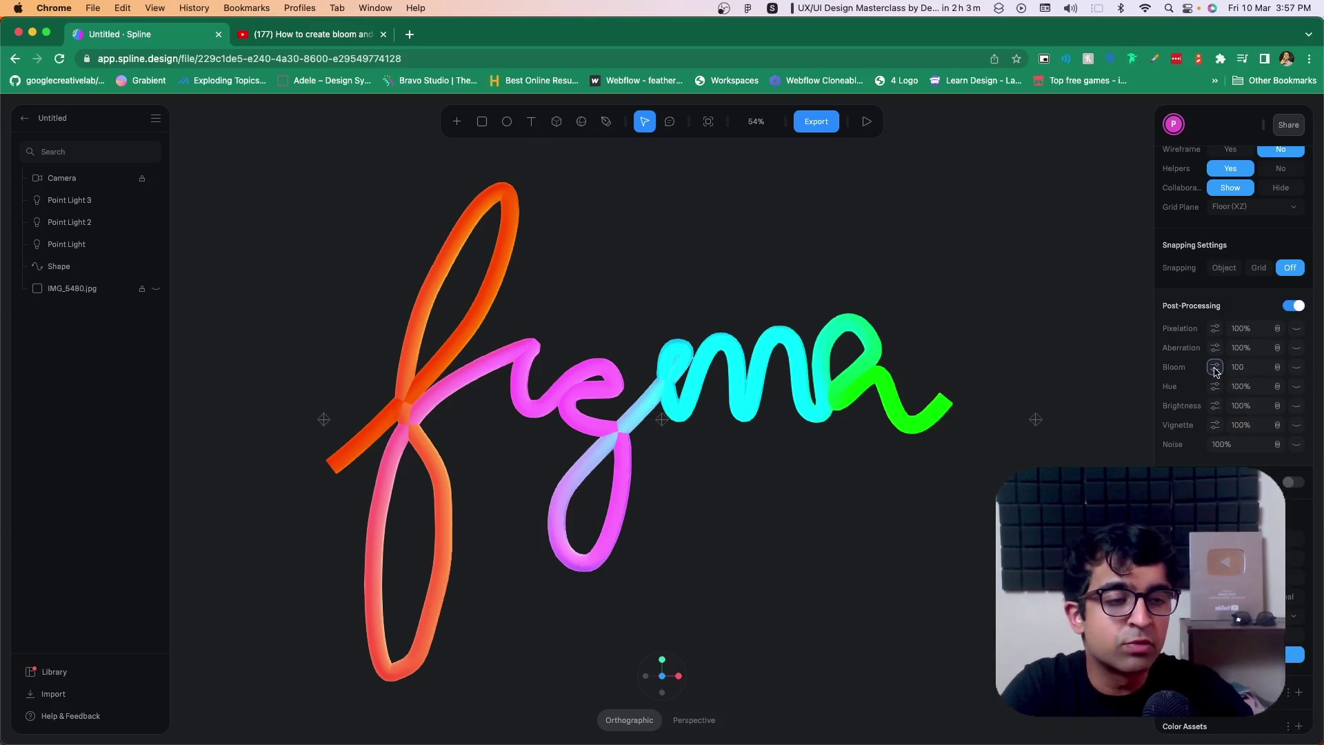
{"action": "left_click", "coordinate": [1296, 369]}
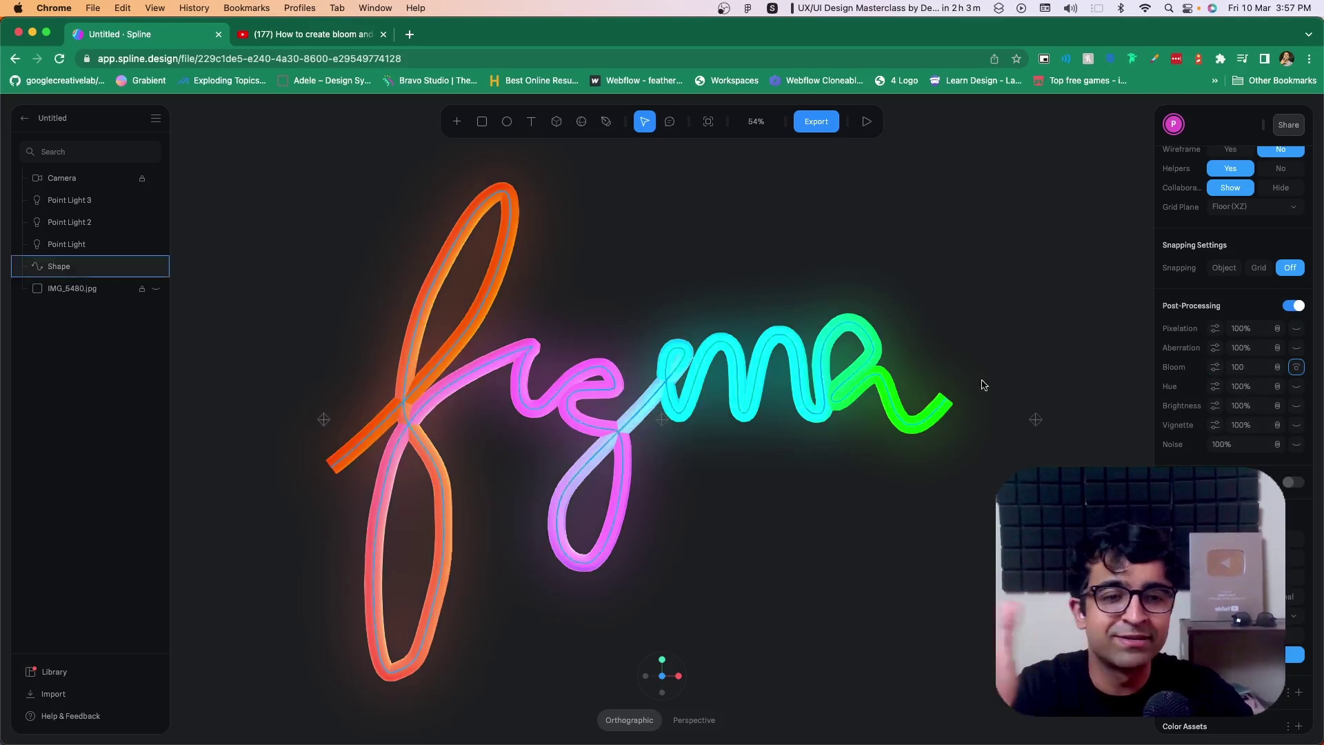
Step: Set the Bloom effect to 50% and adjust its Intensity setting
{"action": "left_click", "coordinate": [1249, 371]}
{"action": "double_click", "coordinate": [1249, 370]}
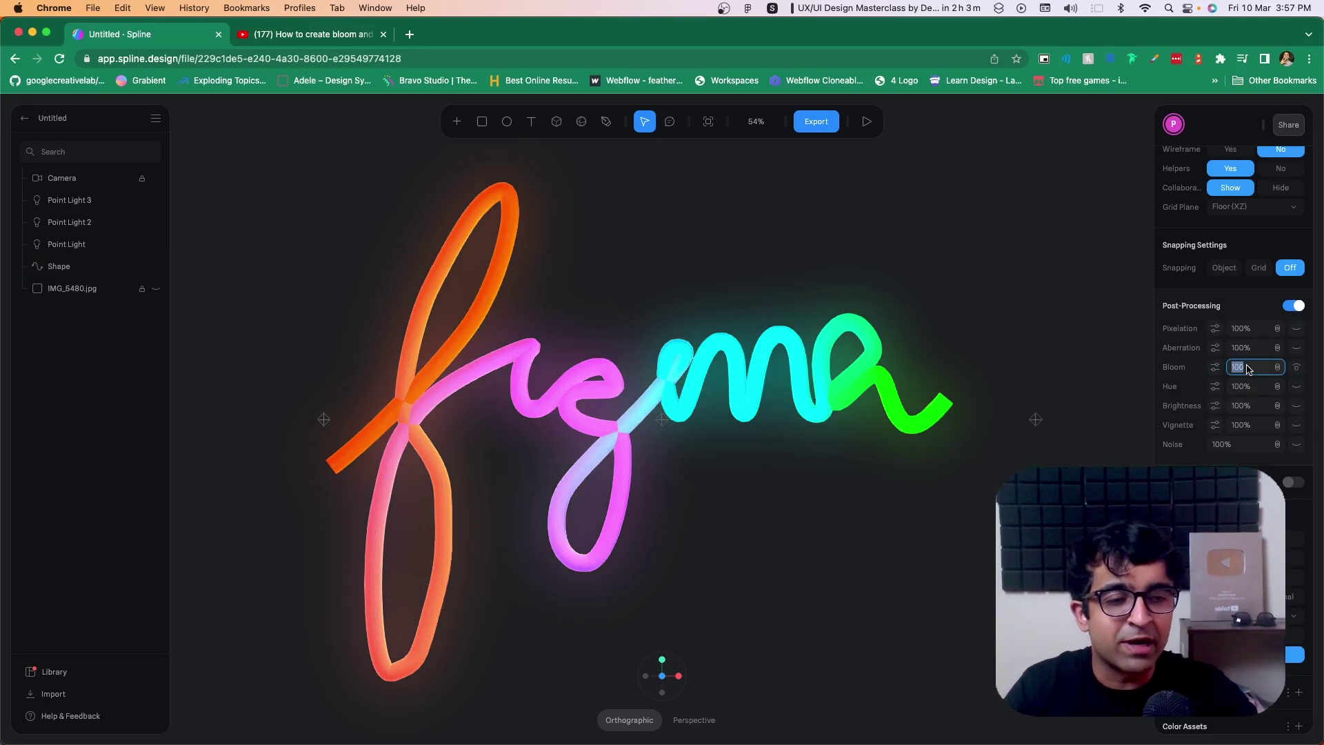
{"action": "type", "text": "80"}
{"action": "key", "text": "Return"}
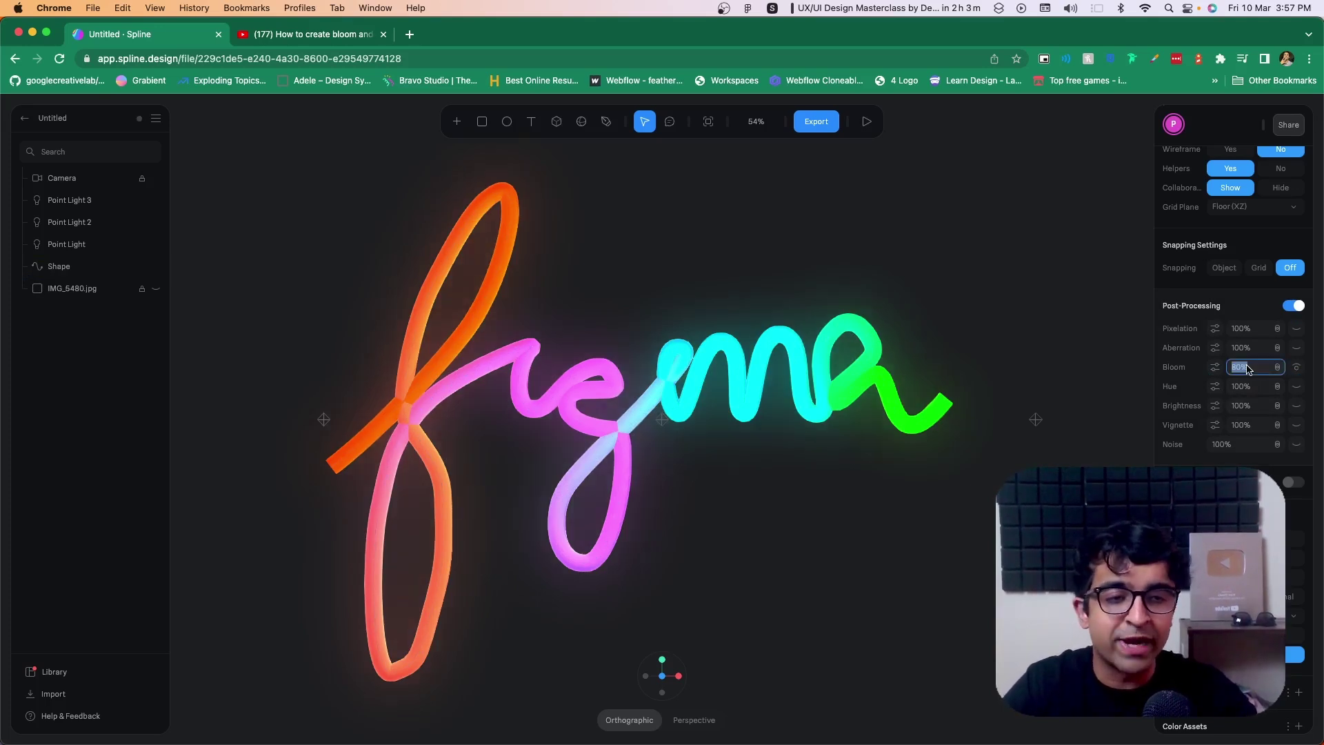
{"action": "type", "text": "50"}
{"action": "key", "text": "Return"}
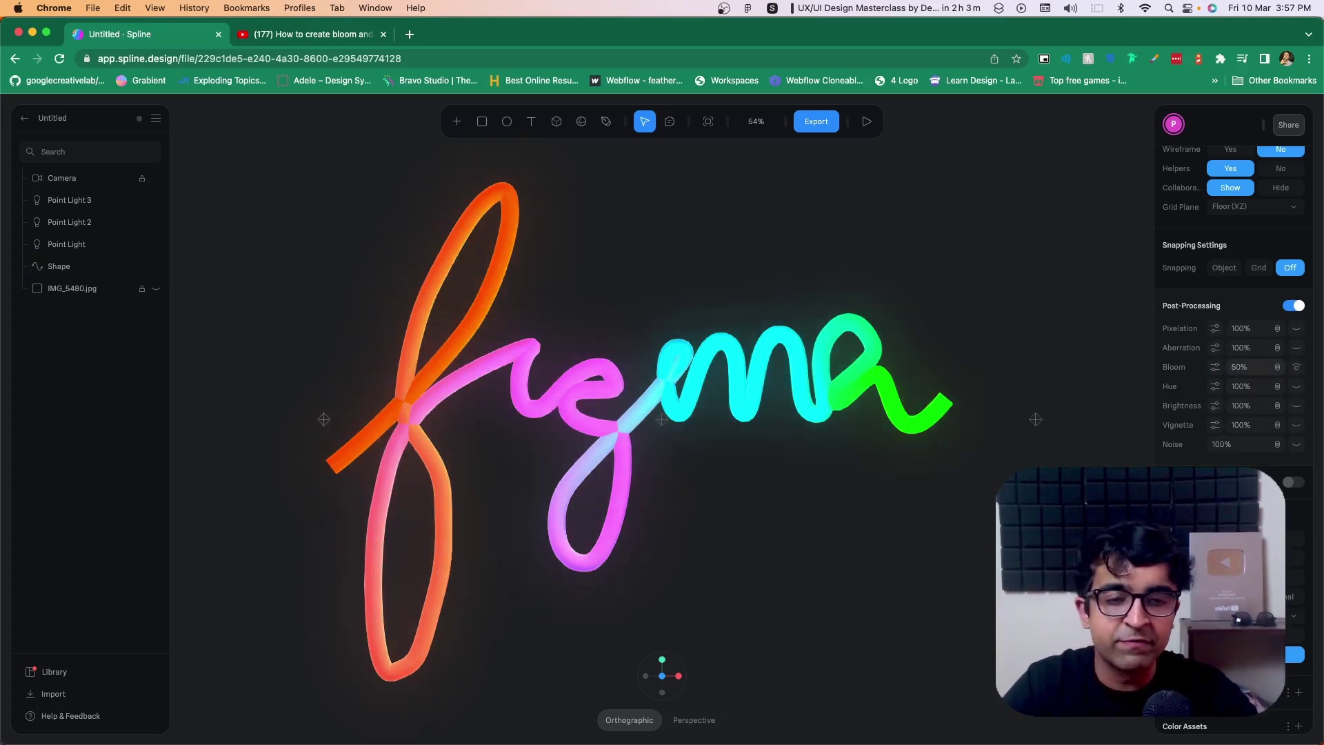
{"action": "left_click", "coordinate": [1215, 367]}
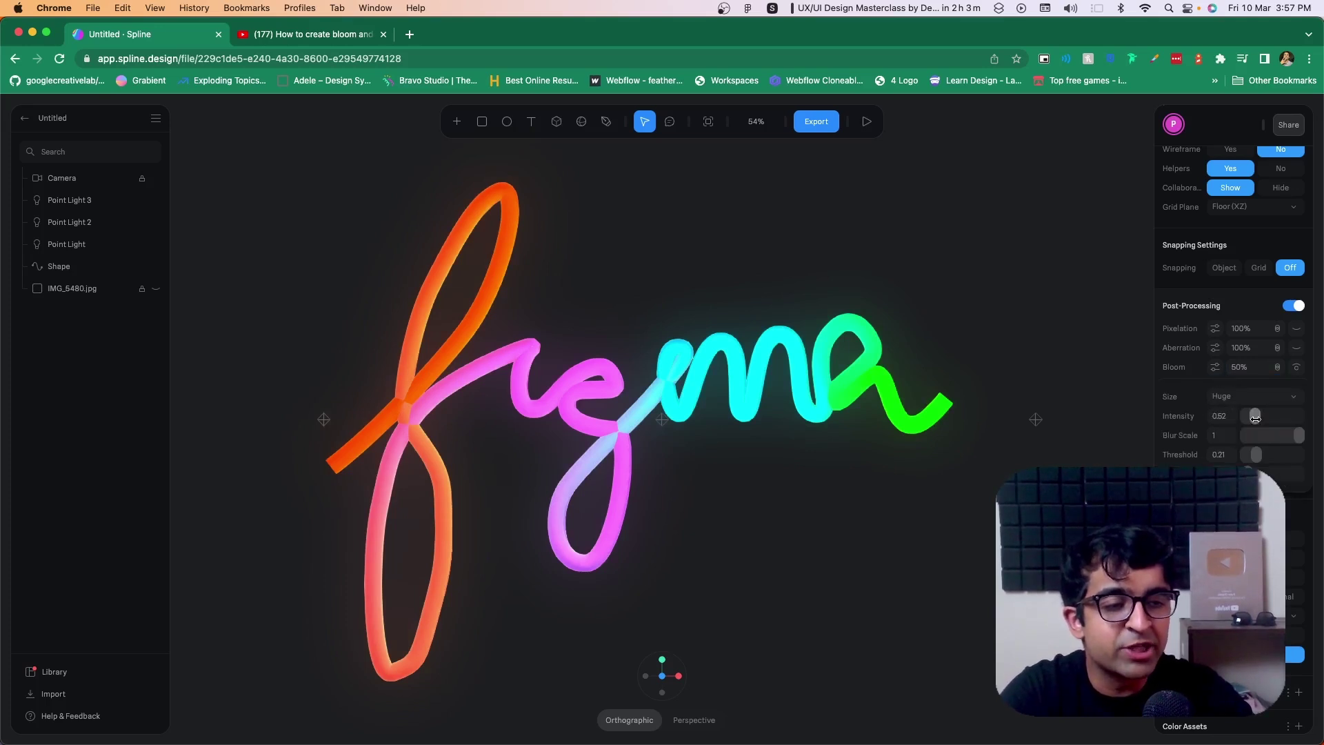
{"action": "left_click_drag", "start_coordinate": [1255, 416], "coordinate": [1272, 459]}
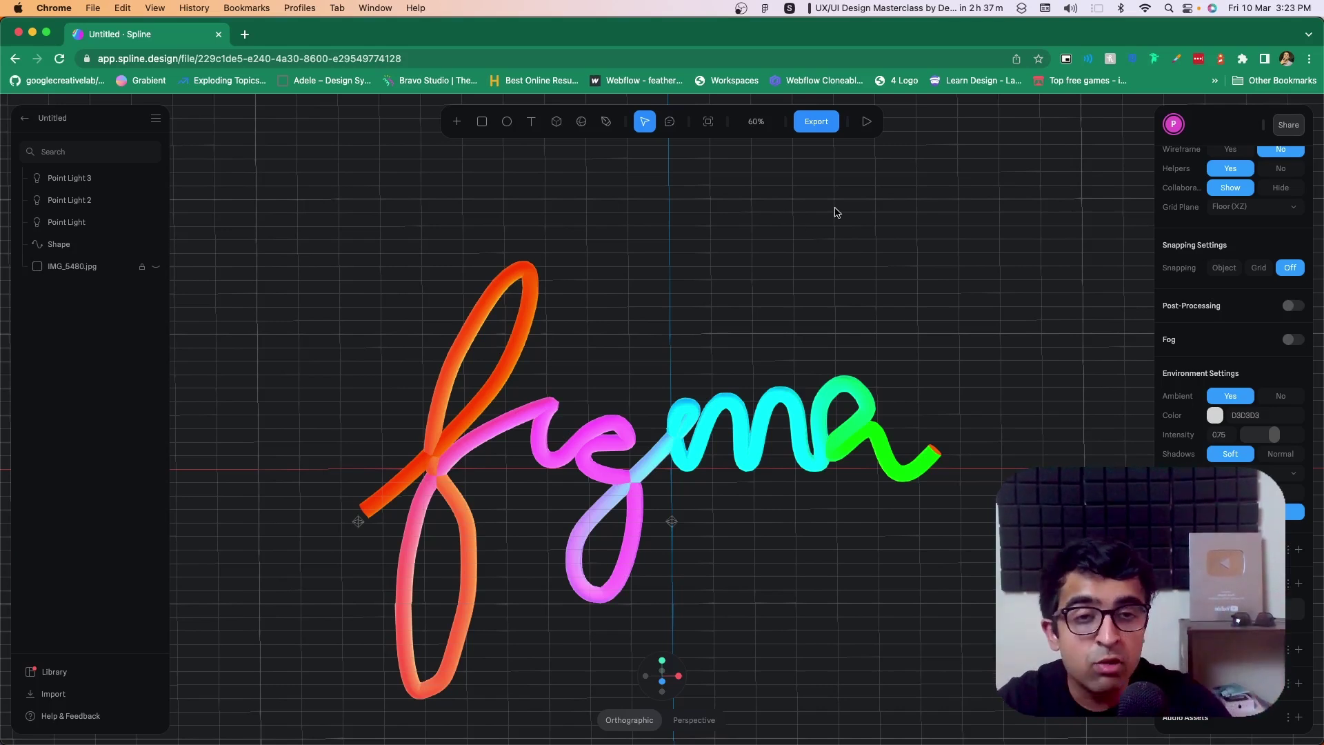
Step: Select the figma path and add a new state to it
{"action": "left_click", "coordinate": [852, 433]}
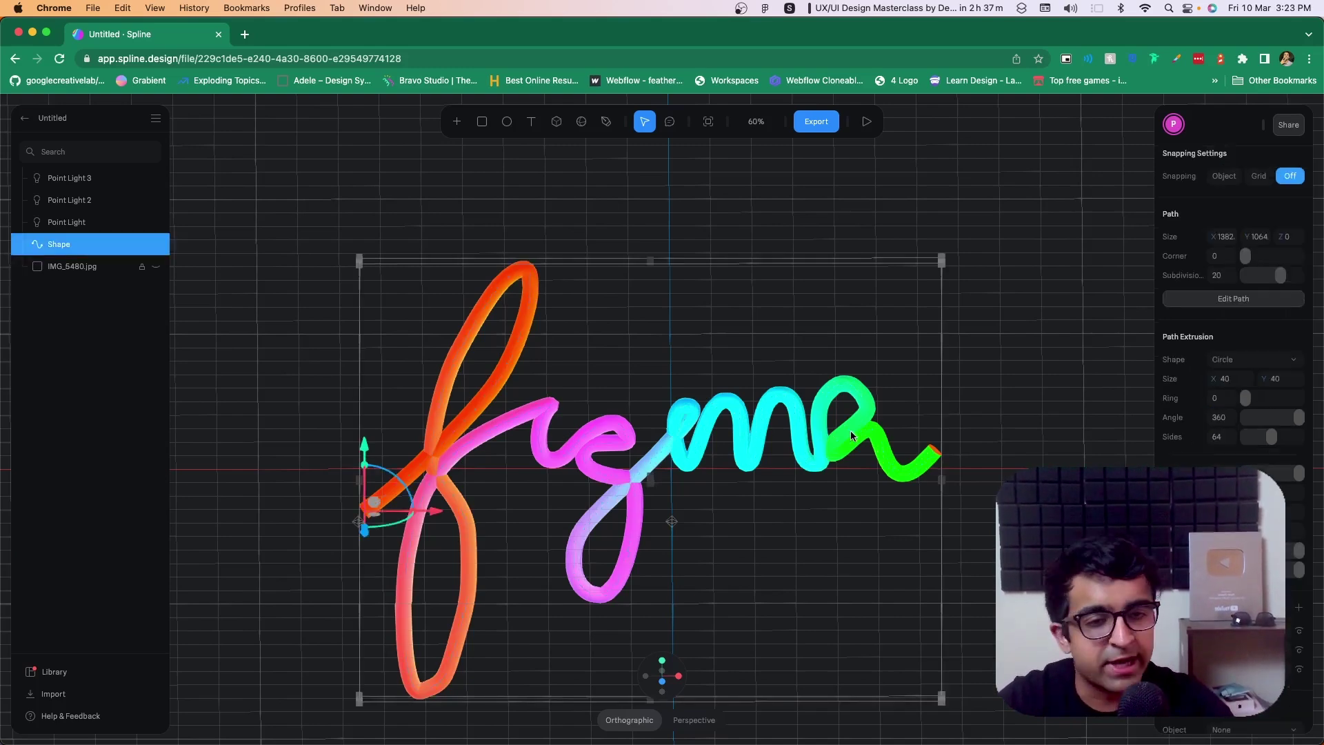
{"action": "double_click", "coordinate": [601, 449]}
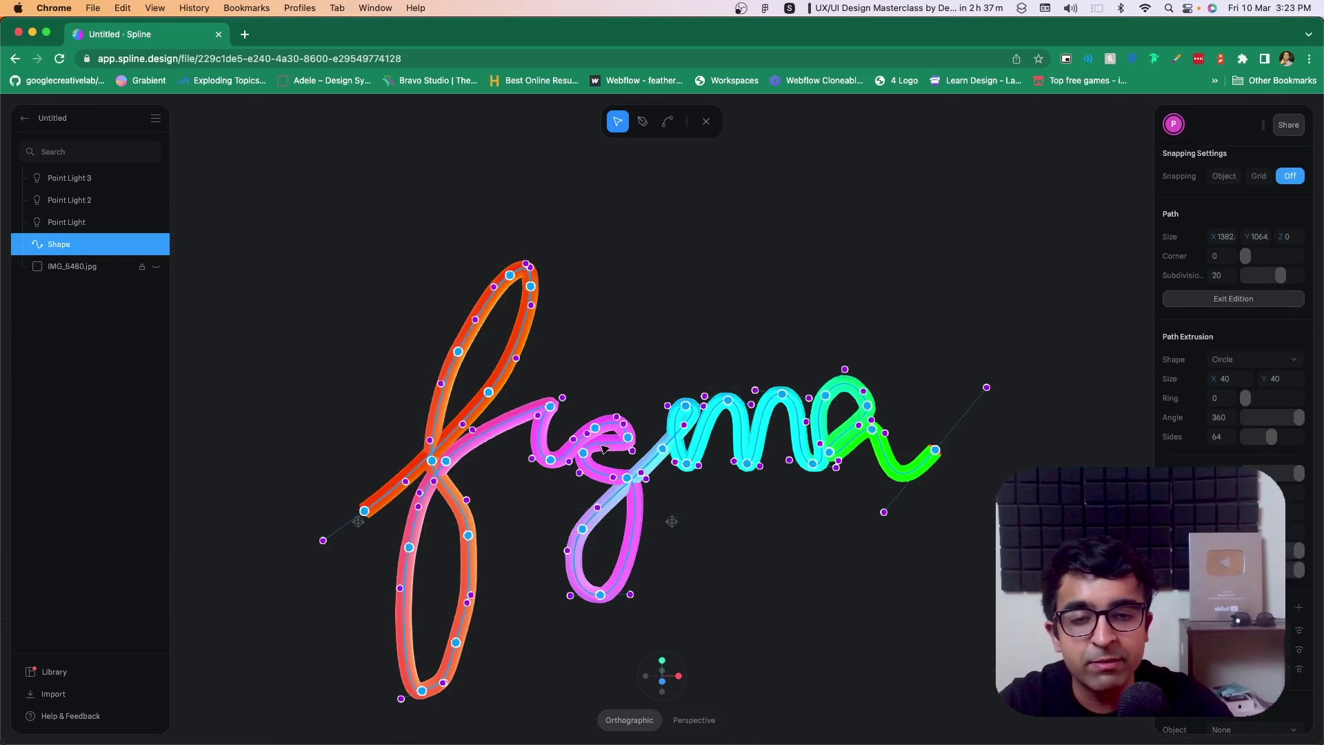
{"action": "key", "text": "Escape"}
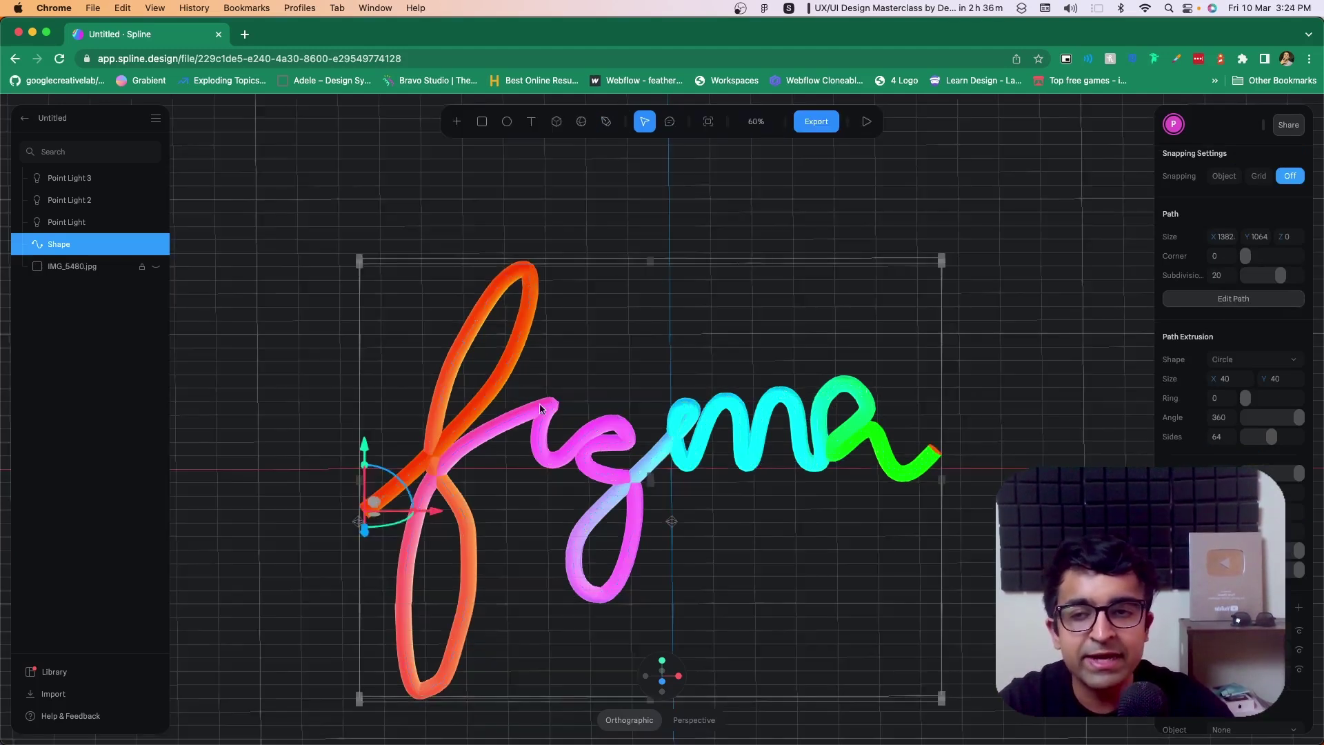
{"action": "scroll", "coordinate": [1221, 307], "scroll_direction": "up", "scroll_amount": 4}
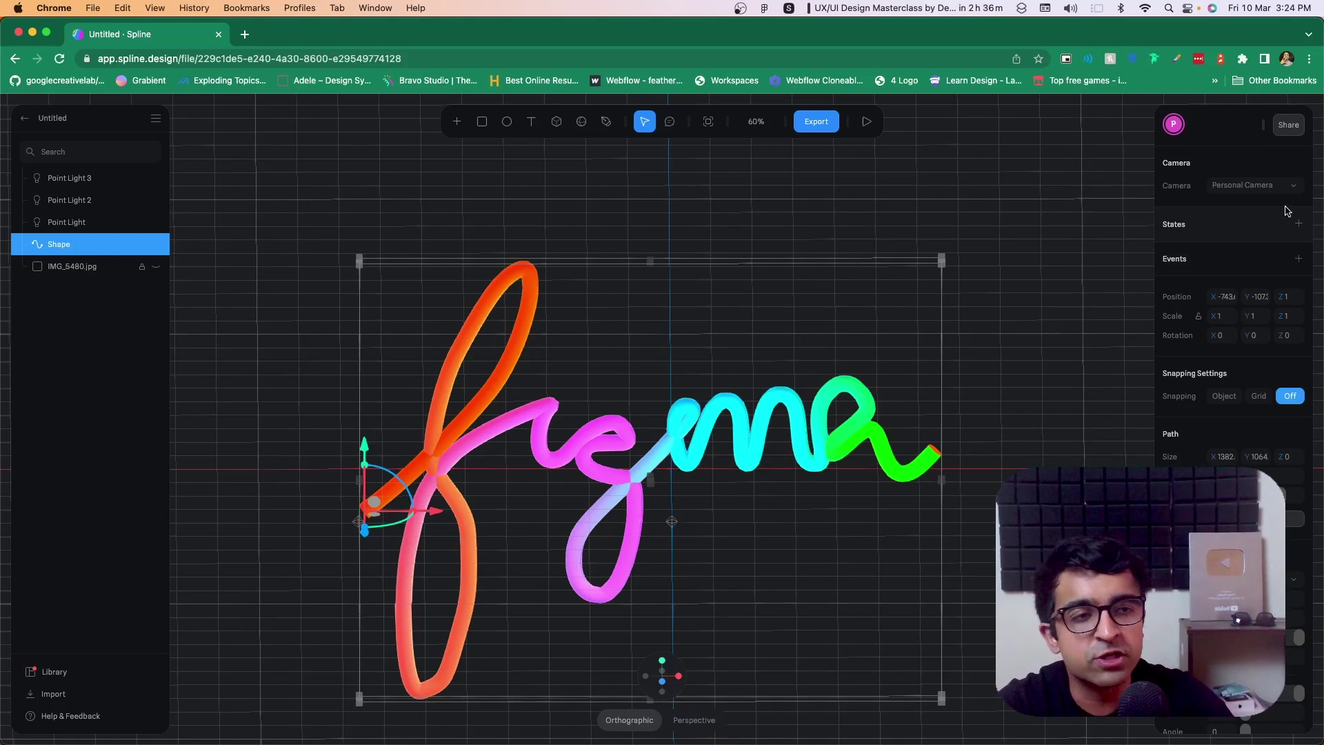
{"action": "left_click", "coordinate": [1300, 226]}
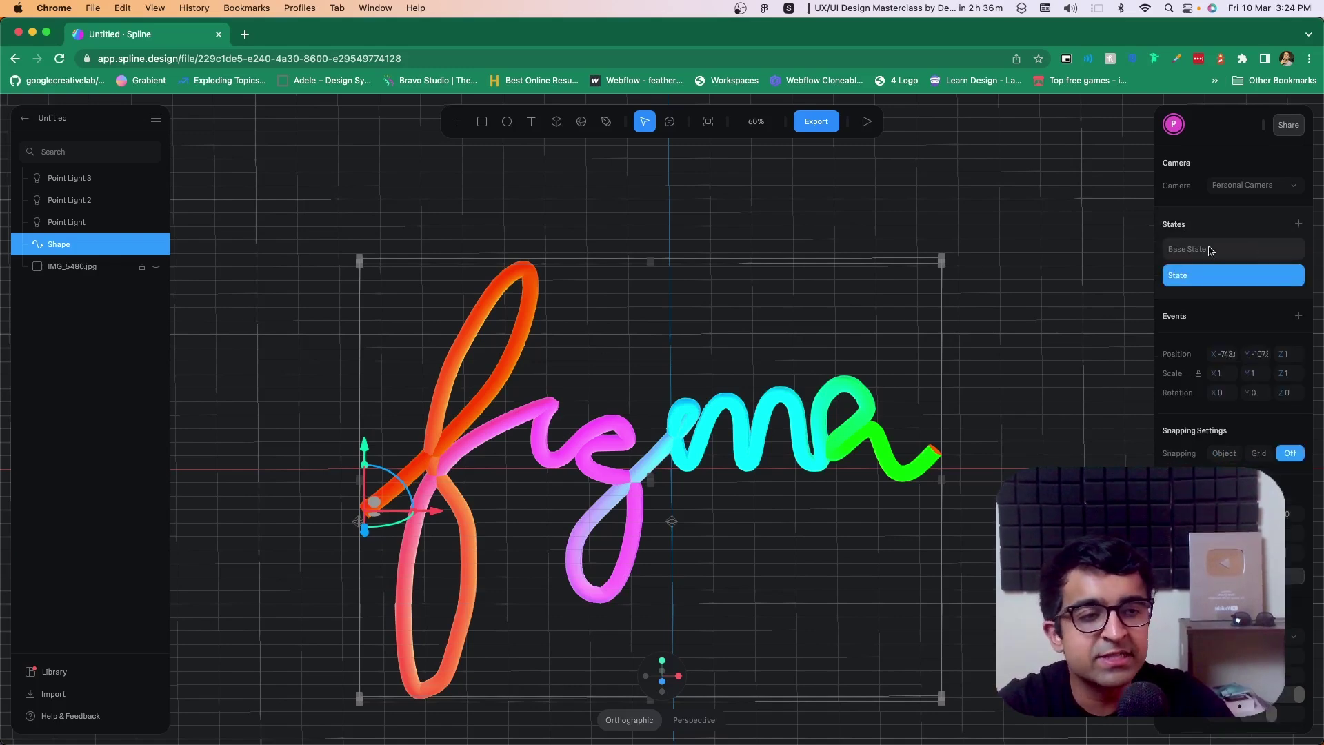
Step: In the path's Base State, reduce the path extrusion Depth all the way to its minimum
{"action": "left_click", "coordinate": [1188, 251]}
{"action": "scroll", "coordinate": [1191, 252], "scroll_direction": "down", "scroll_amount": 4}
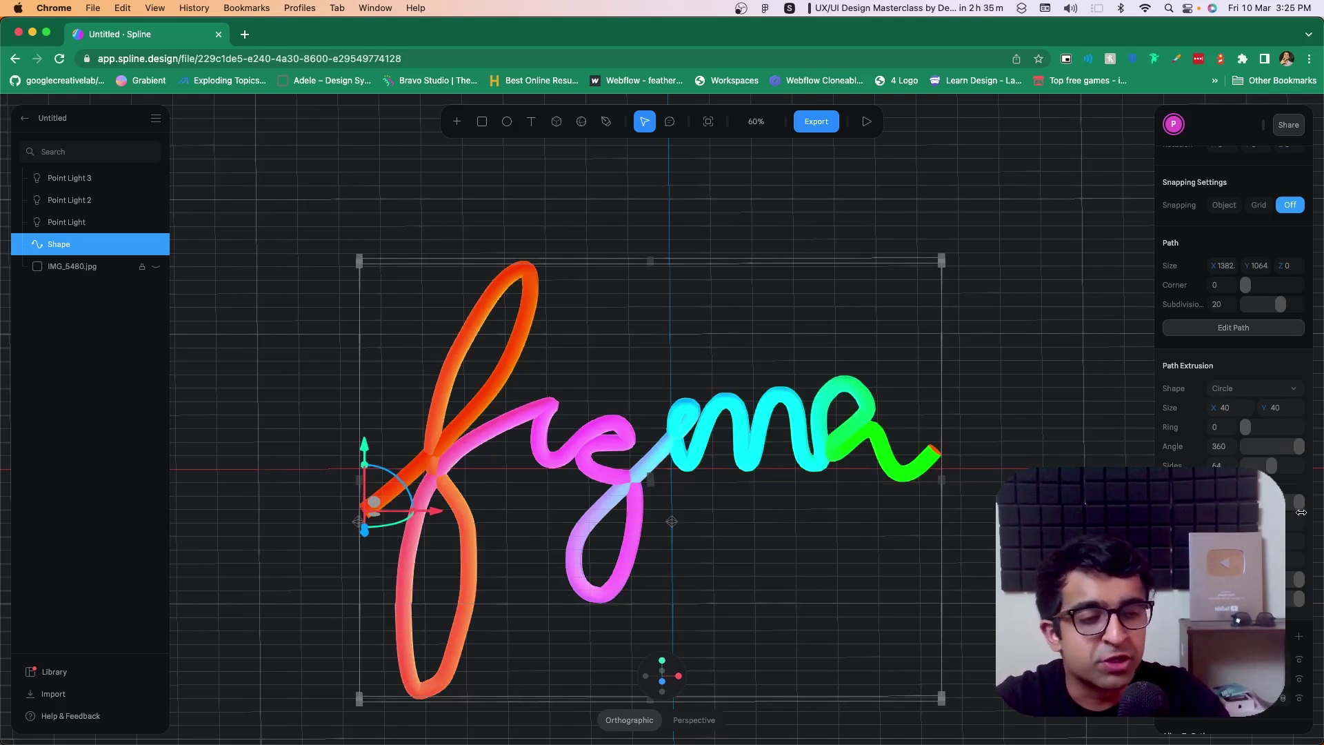
{"action": "left_click_drag", "start_coordinate": [1299, 508], "coordinate": [1244, 509]}
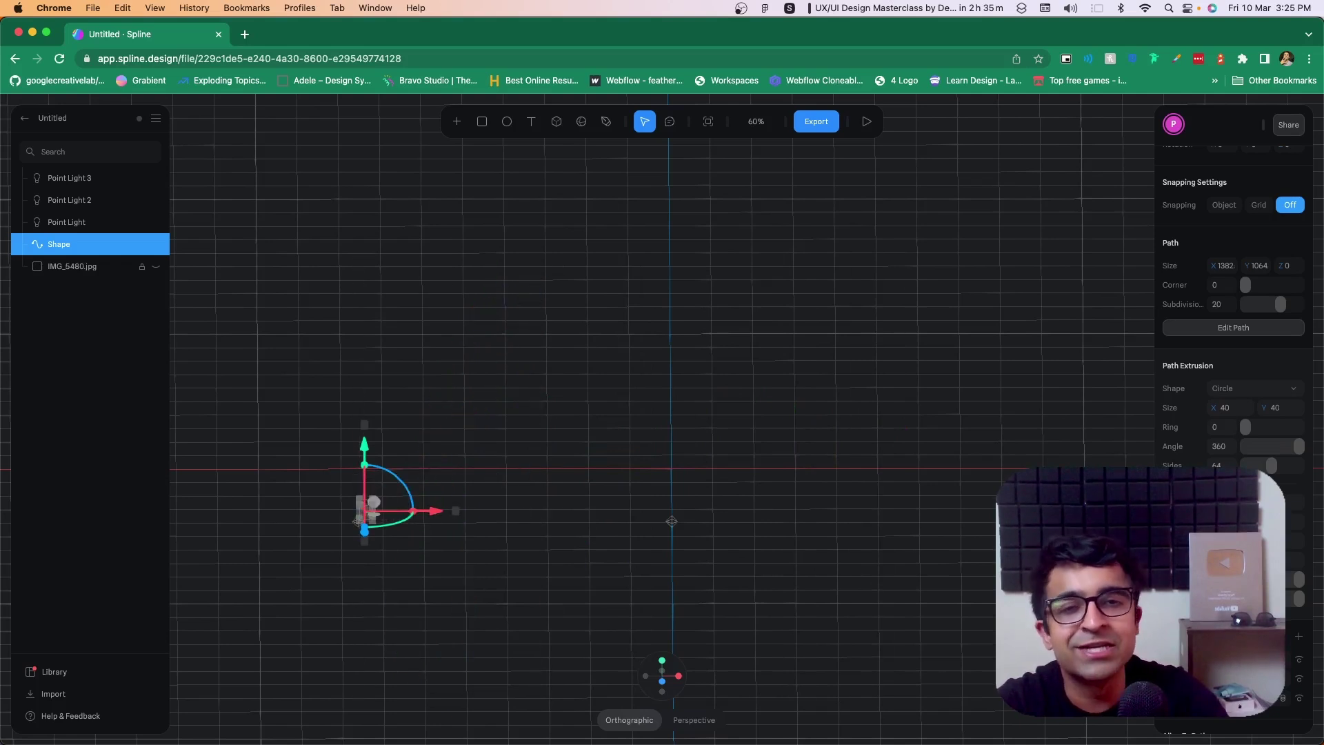
Step: In the path's second state, raise the extrusion Depth to its maximum and compare it with the Base State
{"action": "scroll", "coordinate": [1251, 373], "scroll_direction": "up", "scroll_amount": 5}
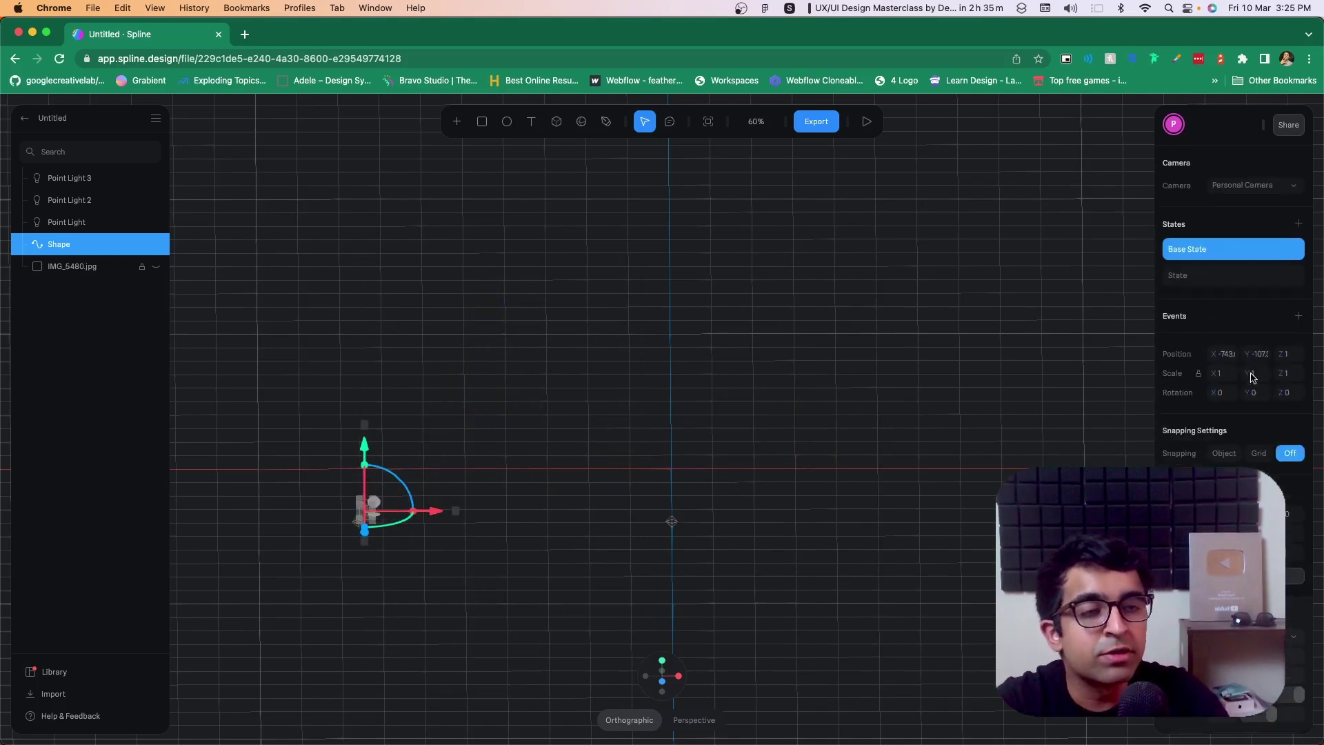
{"action": "left_click", "coordinate": [1212, 276]}
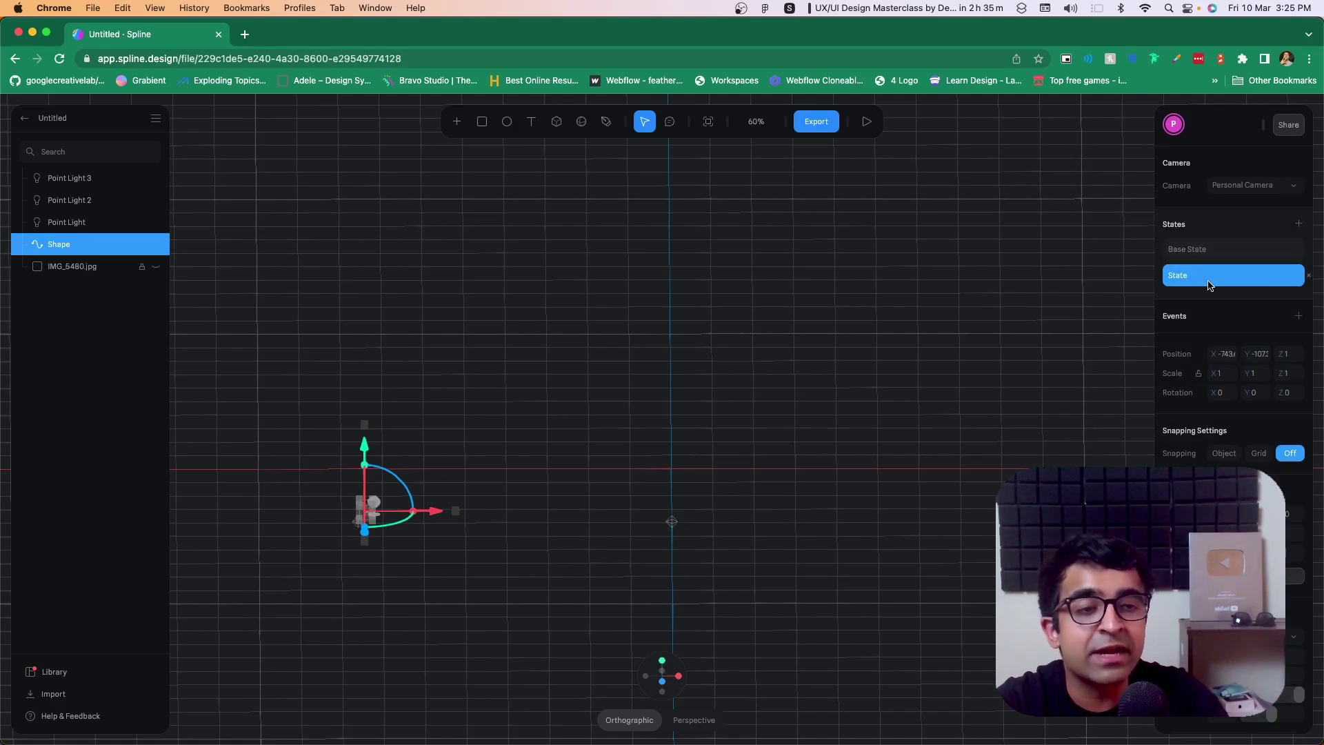
{"action": "scroll", "coordinate": [1245, 386], "scroll_direction": "down", "scroll_amount": 5}
{"action": "left_click_drag", "start_coordinate": [1245, 388], "coordinate": [1308, 399]}
{"action": "scroll", "coordinate": [1249, 411], "scroll_direction": "up", "scroll_amount": 5}
{"action": "left_click", "coordinate": [1212, 251]}
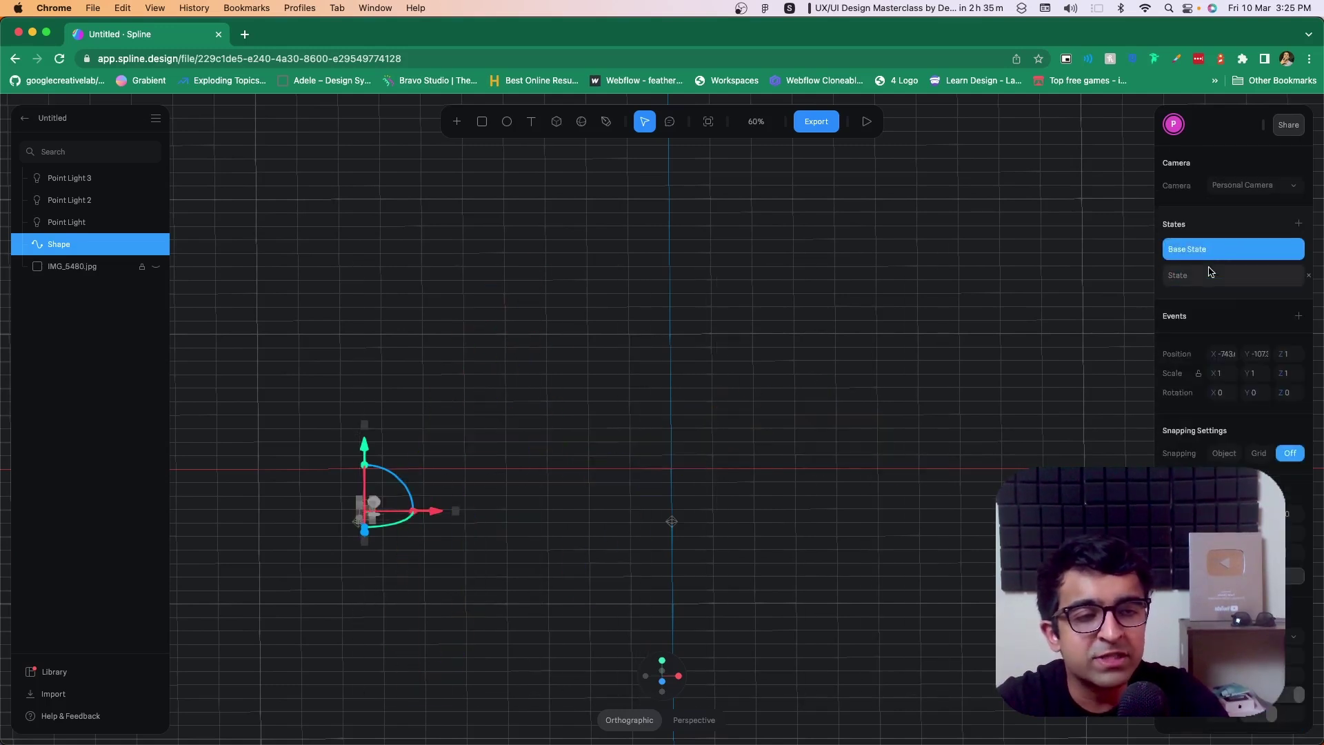
{"action": "left_click", "coordinate": [1206, 276]}
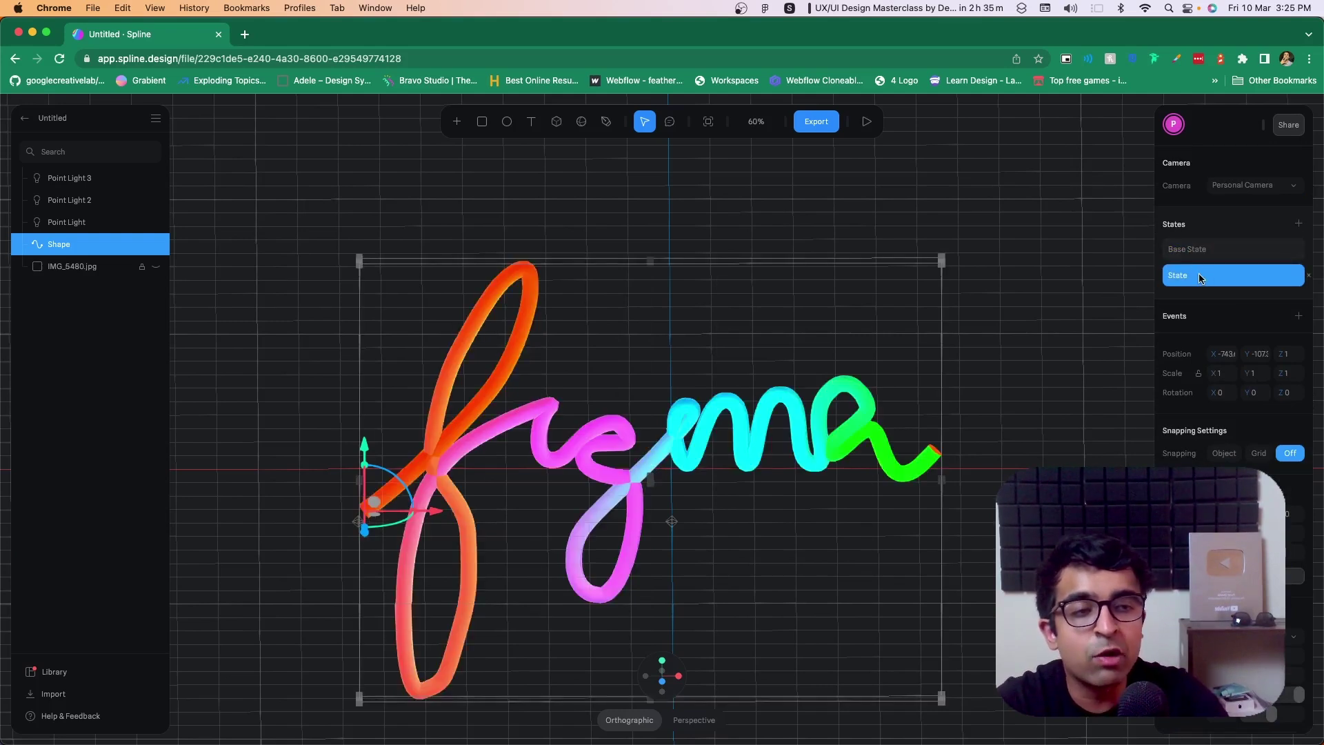
Step: Add an event to the figma path, make it a Key Press event and assign its trigger key
{"action": "left_click", "coordinate": [1299, 317]}
{"action": "left_click", "coordinate": [1071, 206]}
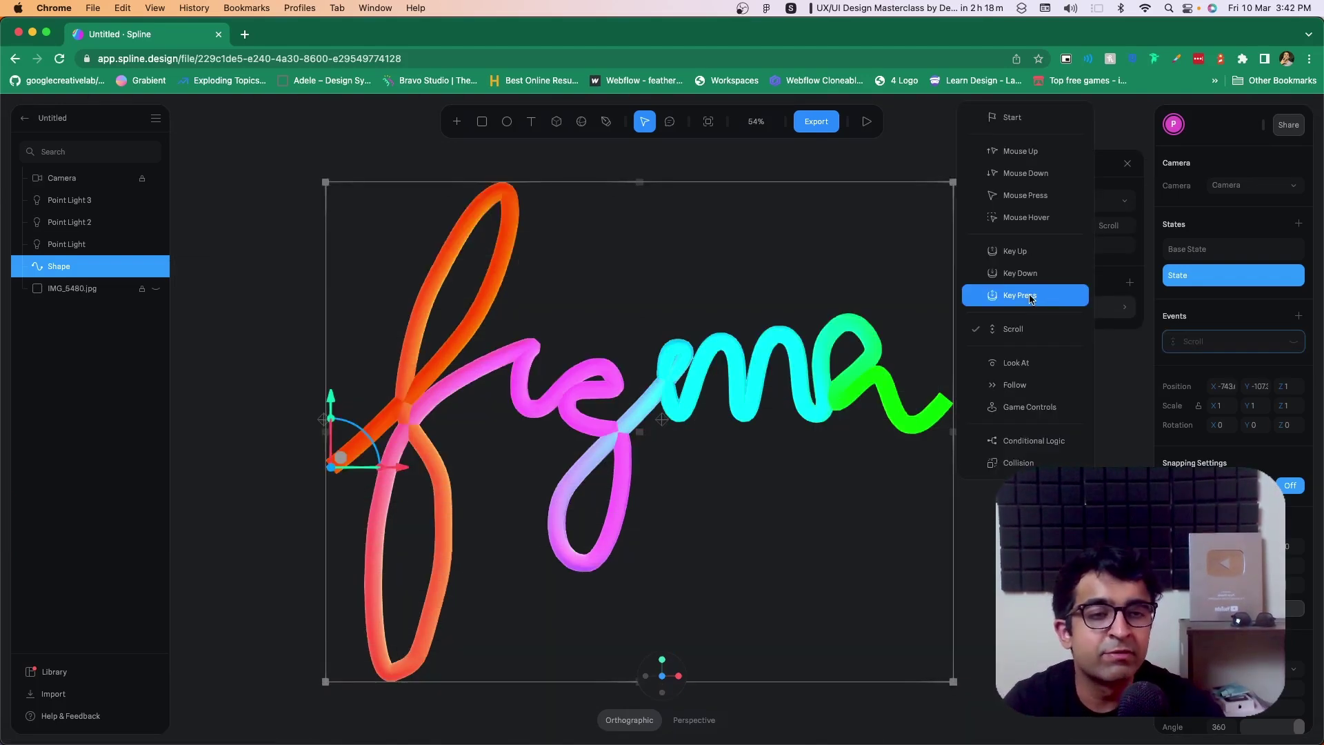
{"action": "left_click", "coordinate": [1030, 297]}
{"action": "left_click", "coordinate": [1071, 224]}
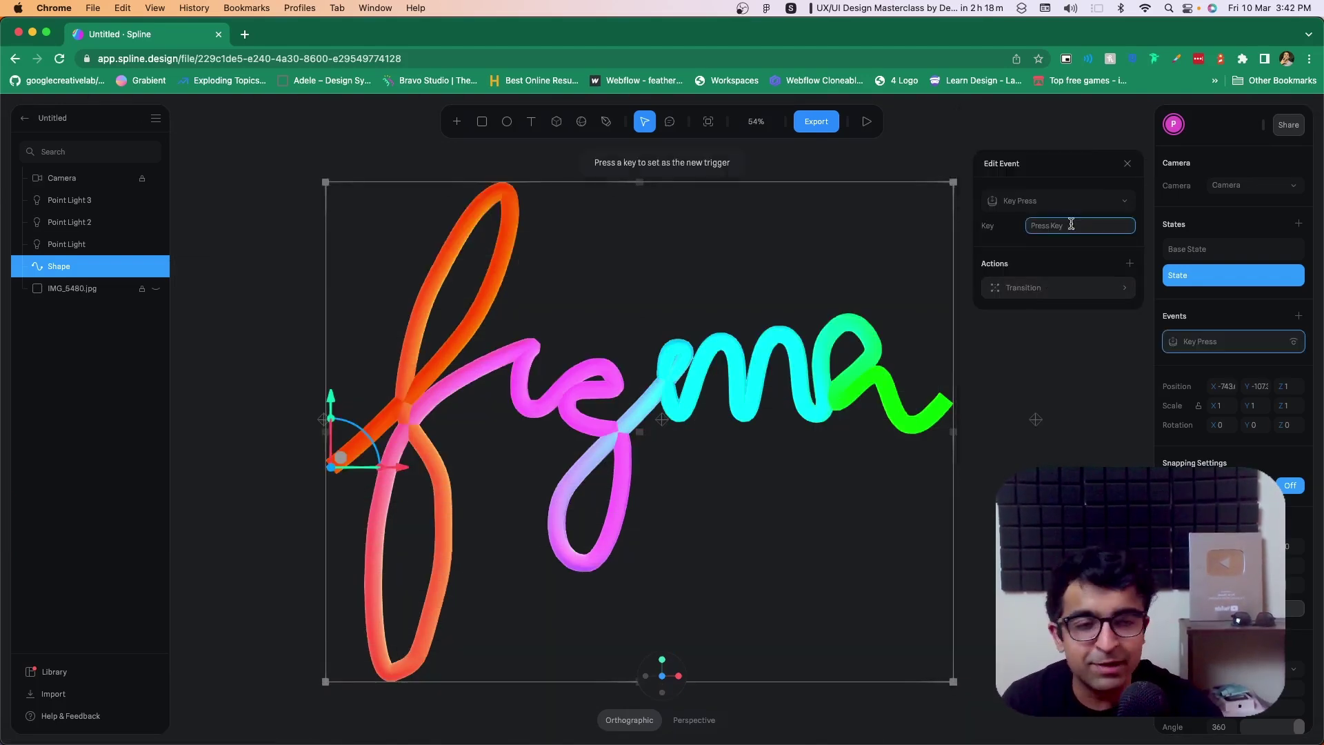
{"action": "left_click", "coordinate": [1007, 244]}
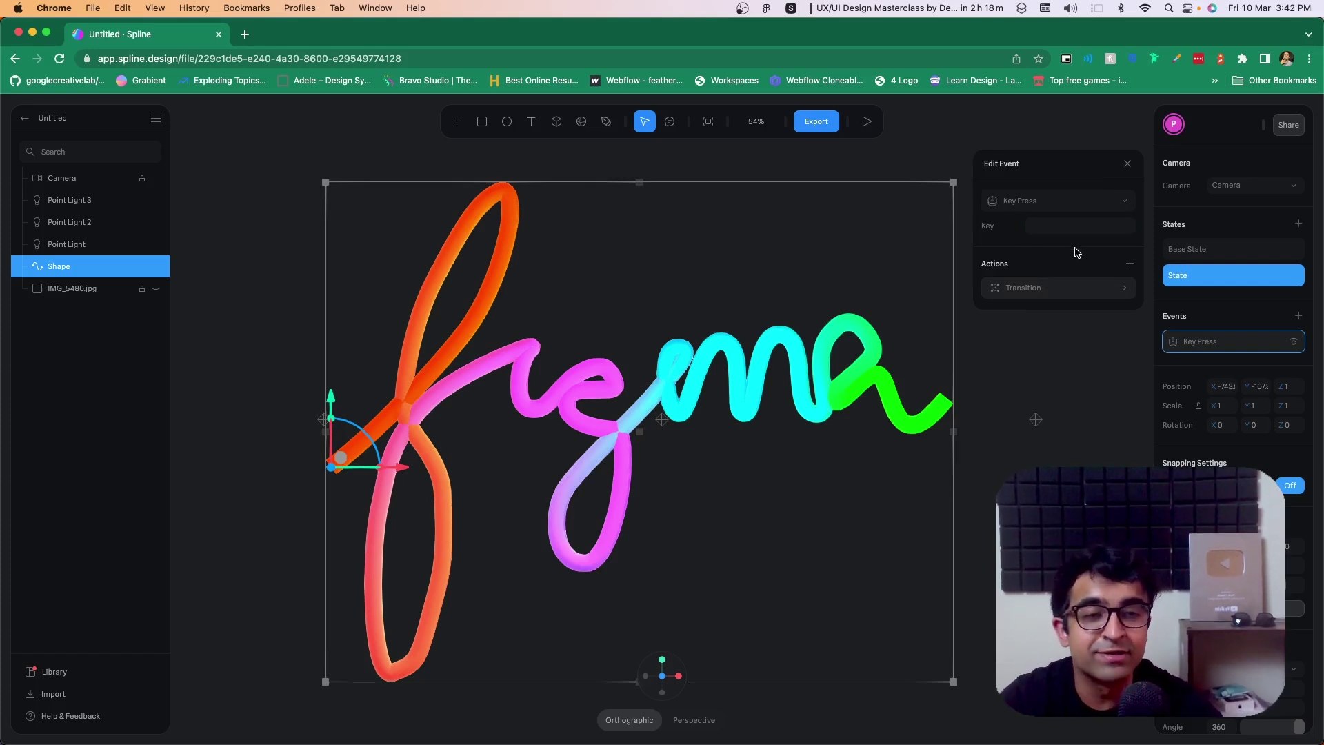
Step: In the event's Transition action, set the easing between Base State and State to Spring
{"action": "left_click", "coordinate": [1078, 288]}
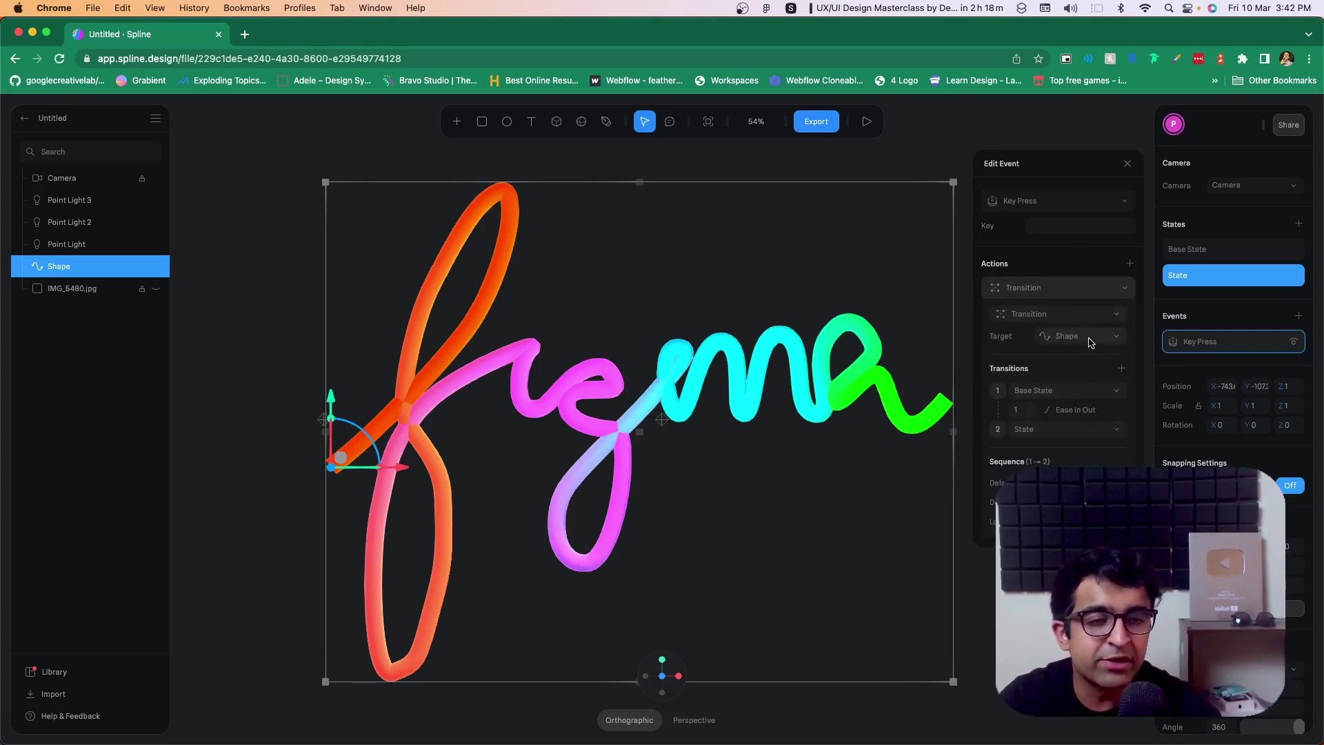
{"action": "left_click", "coordinate": [1092, 412]}
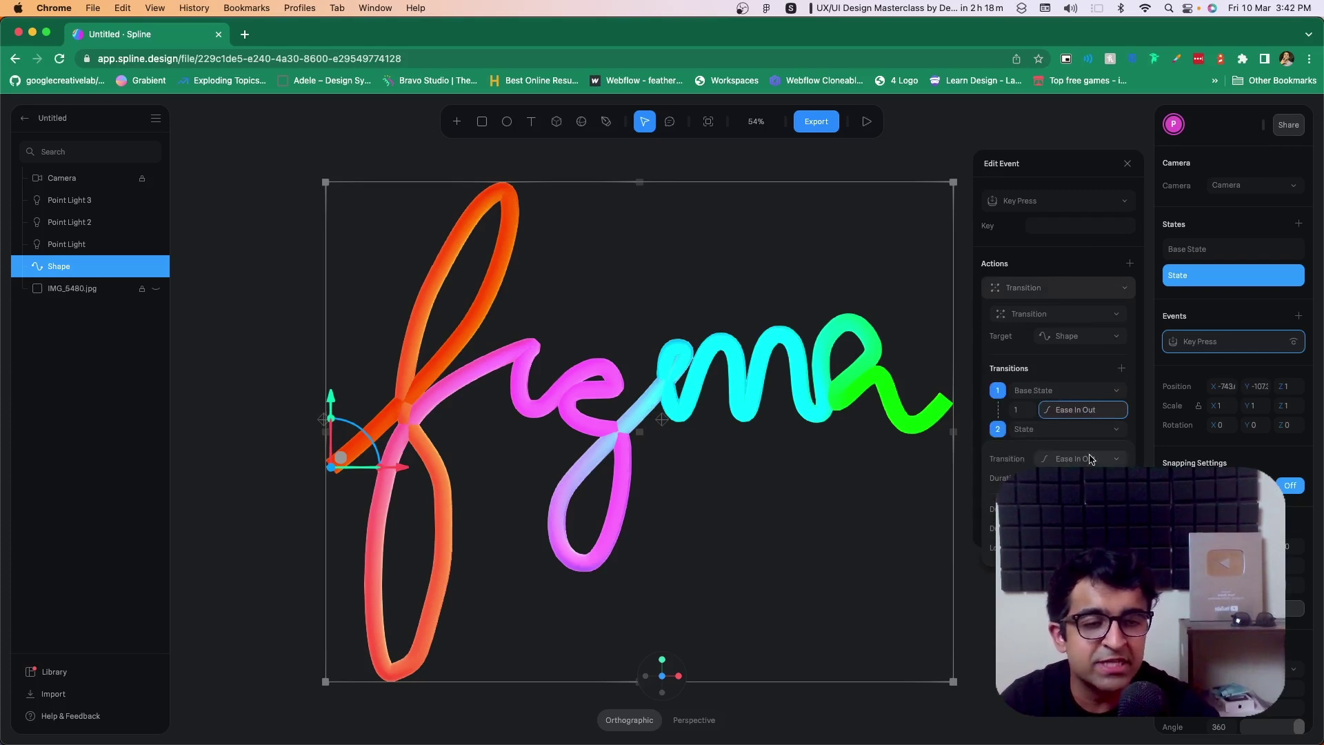
{"action": "left_click", "coordinate": [1090, 459]}
{"action": "left_click", "coordinate": [1069, 480]}
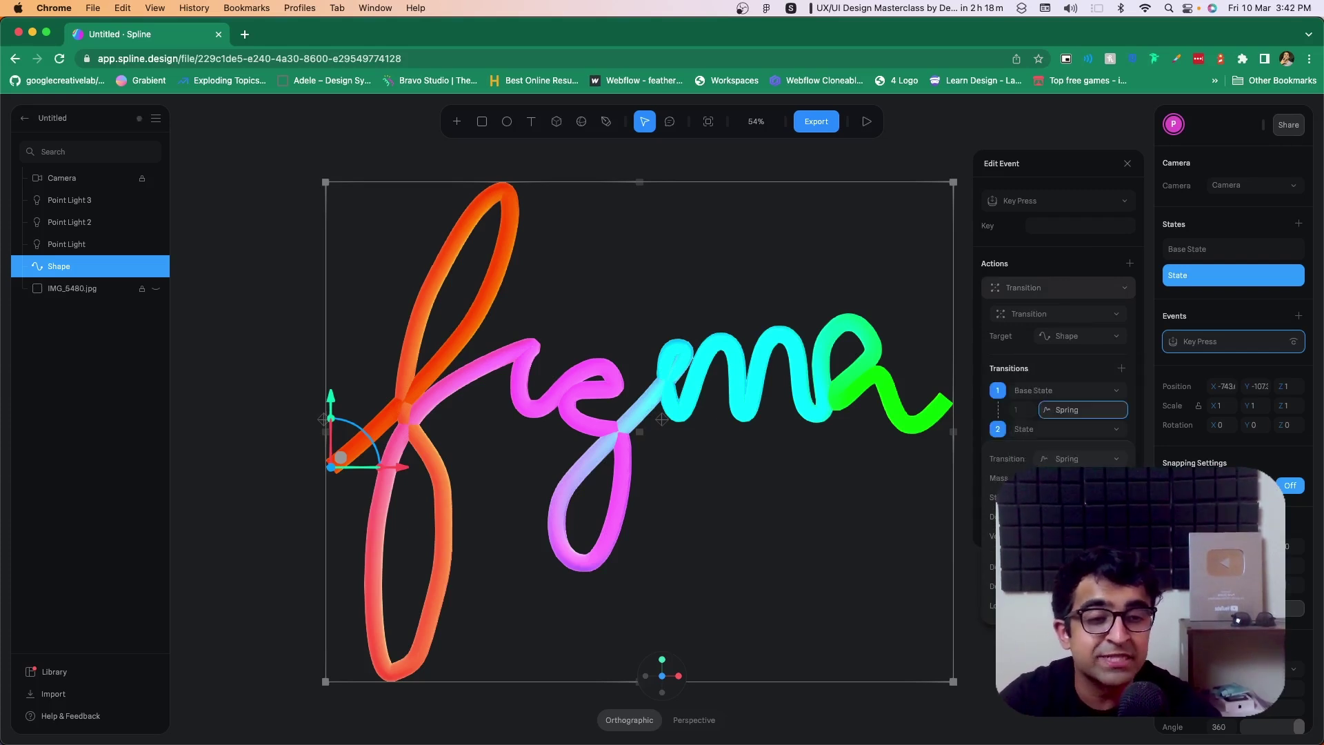
{"action": "left_click", "coordinate": [1087, 460]}
{"action": "left_click", "coordinate": [1087, 462]}
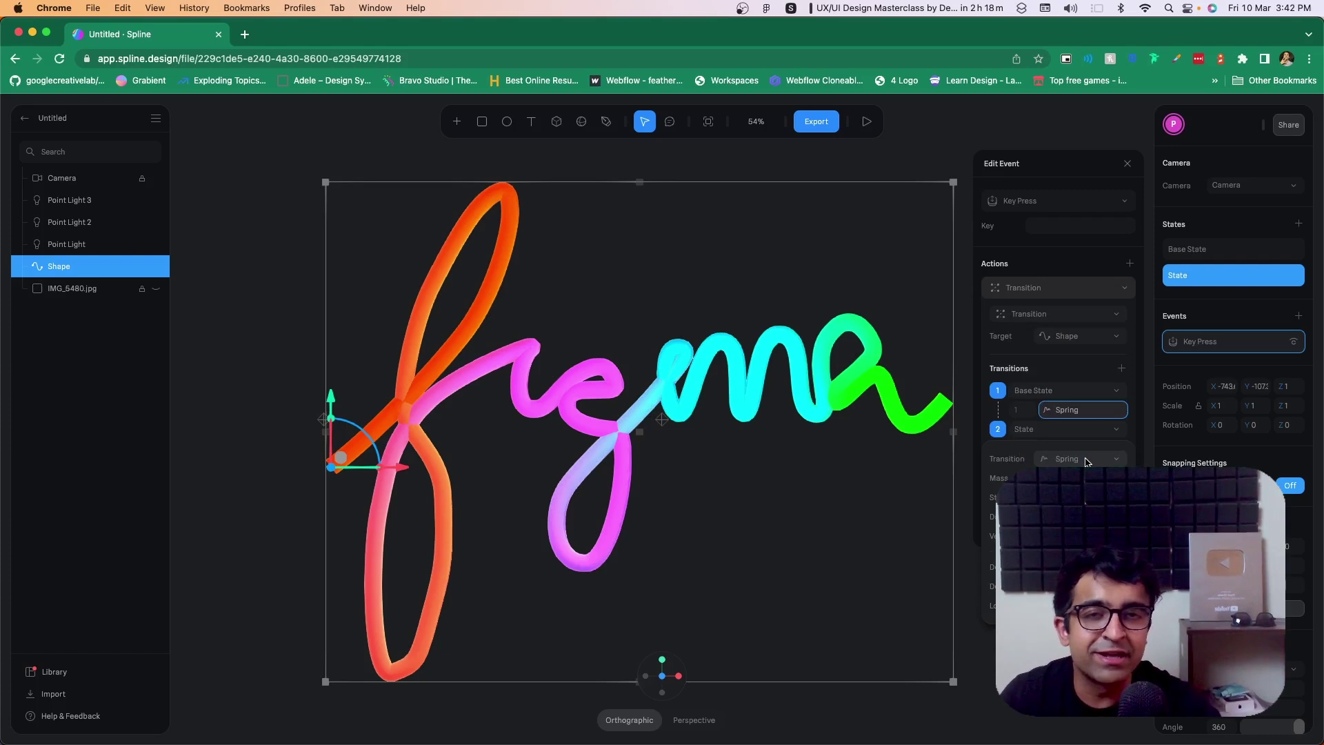
Step: Play the scene to check the key-triggered drawing animation, and return to the editor with nothing selected
{"action": "left_click", "coordinate": [867, 122]}
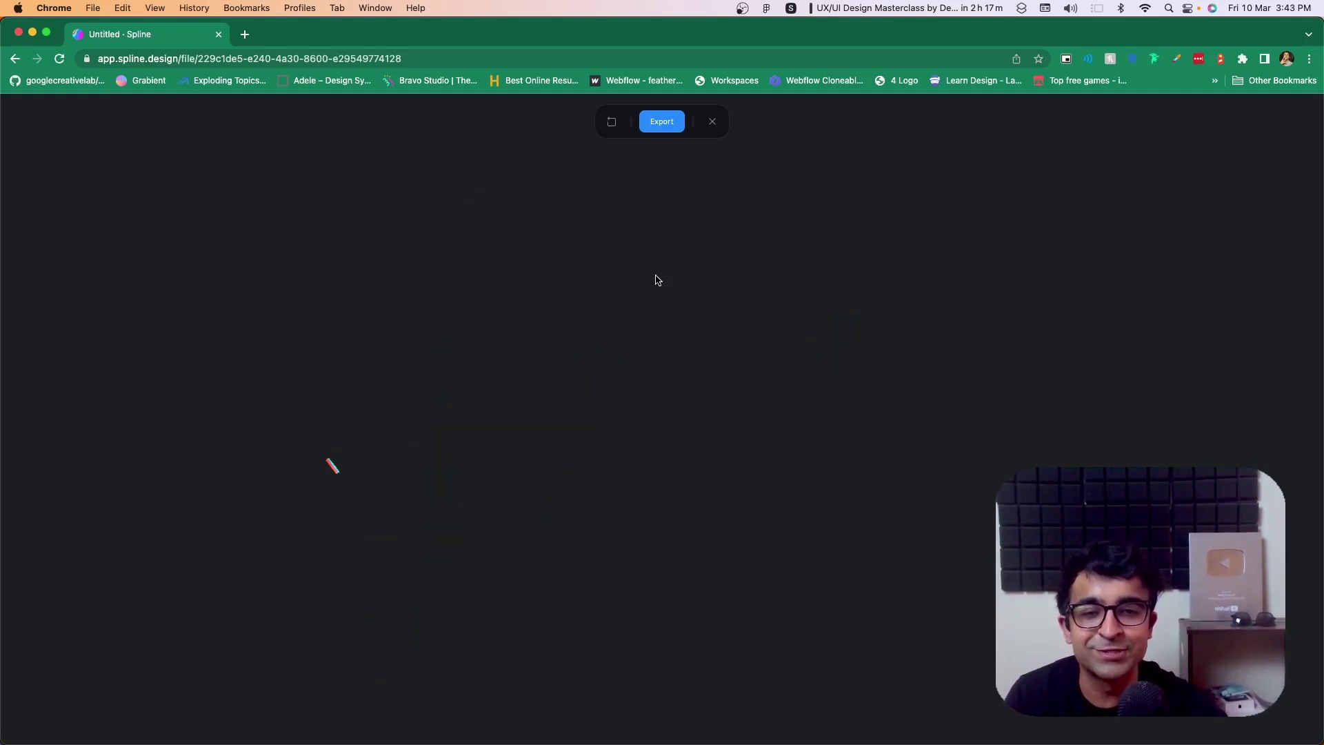
{"action": "left_click", "coordinate": [712, 122]}
{"action": "left_click", "coordinate": [641, 288]}
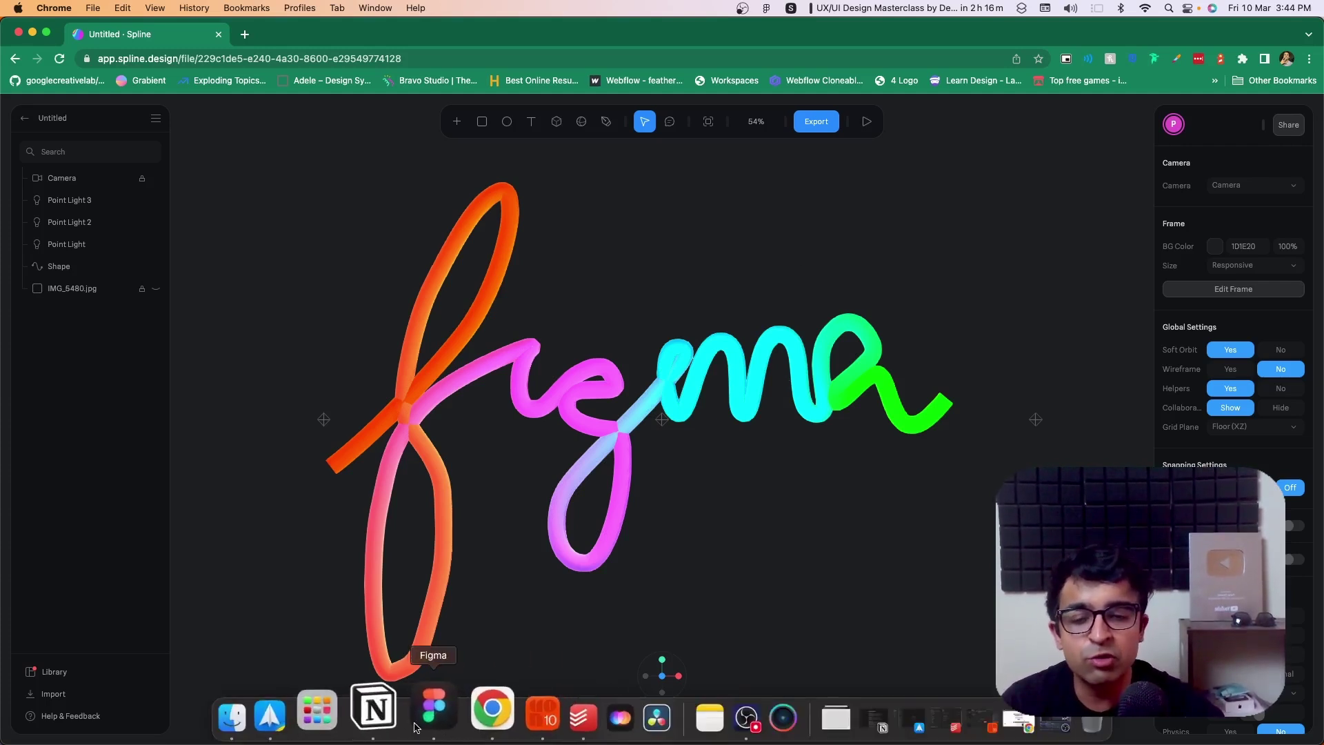
Step: Switch to Figma and review the 3D Text Animation landing page and the Untitled UI kit's landing page examples
{"action": "left_click", "coordinate": [433, 708]}
{"action": "left_click", "coordinate": [881, 467]}
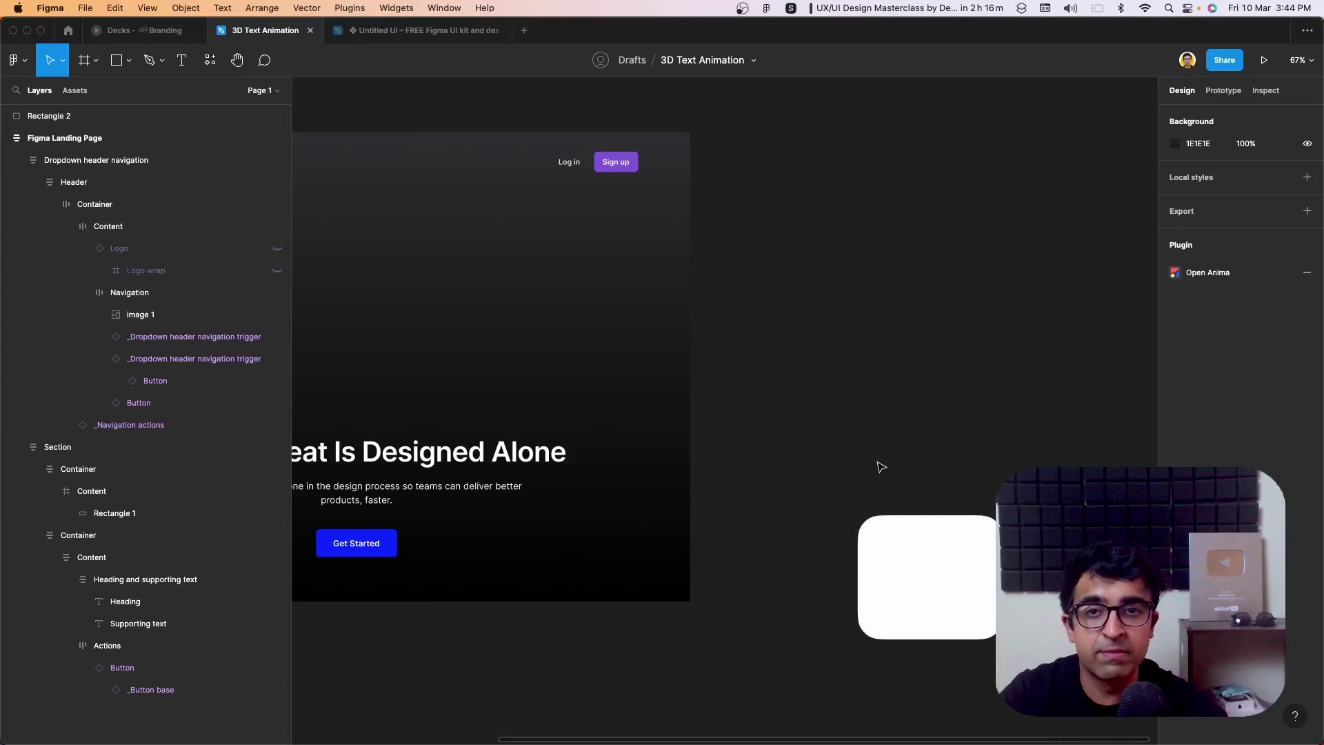
{"action": "left_click_drag", "start_coordinate": [765, 393], "coordinate": [1100, 441]}
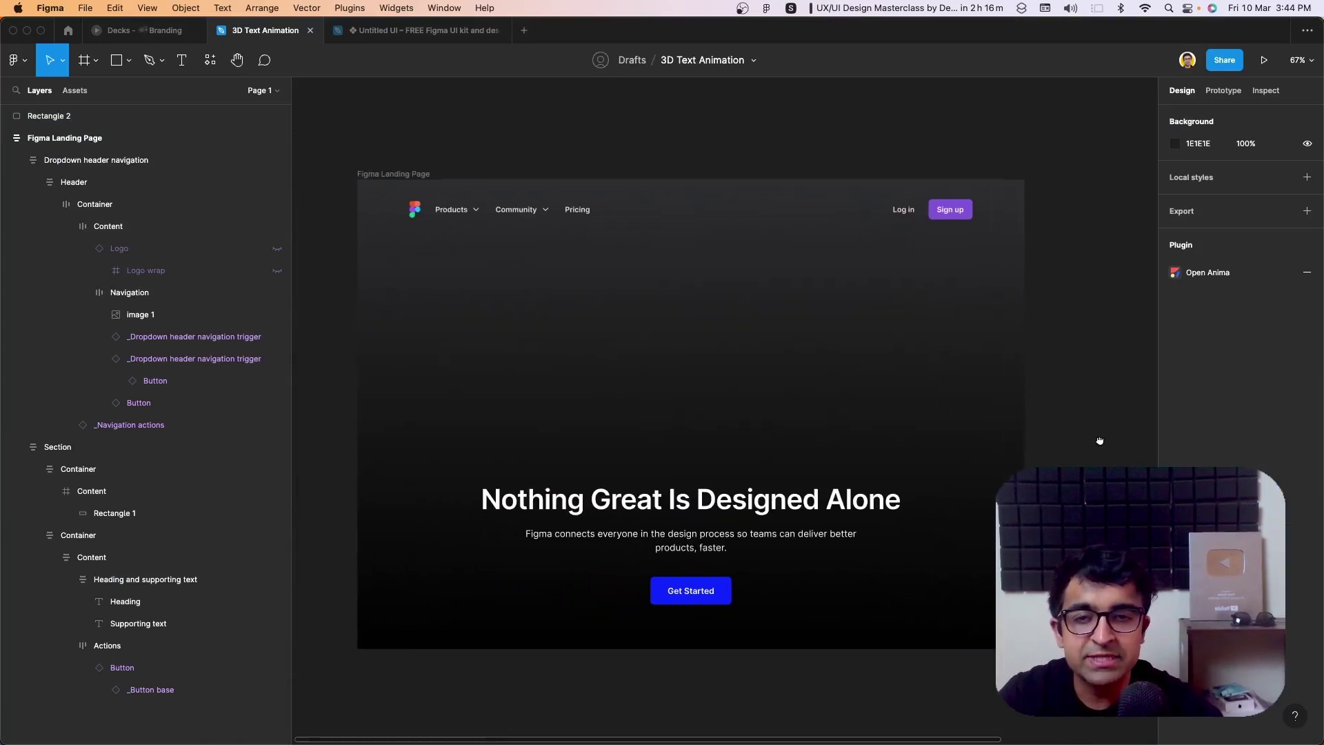
{"action": "left_click", "coordinate": [460, 43]}
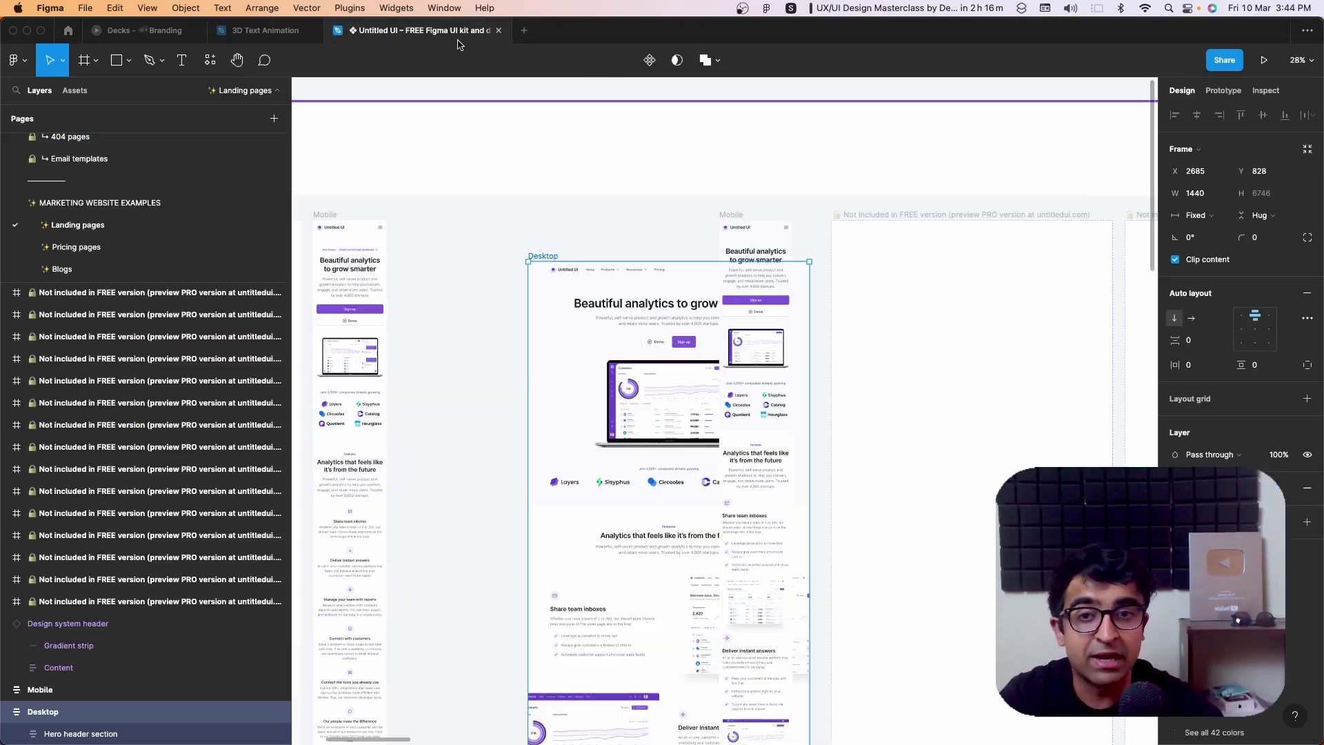
{"action": "left_click", "coordinate": [293, 35]}
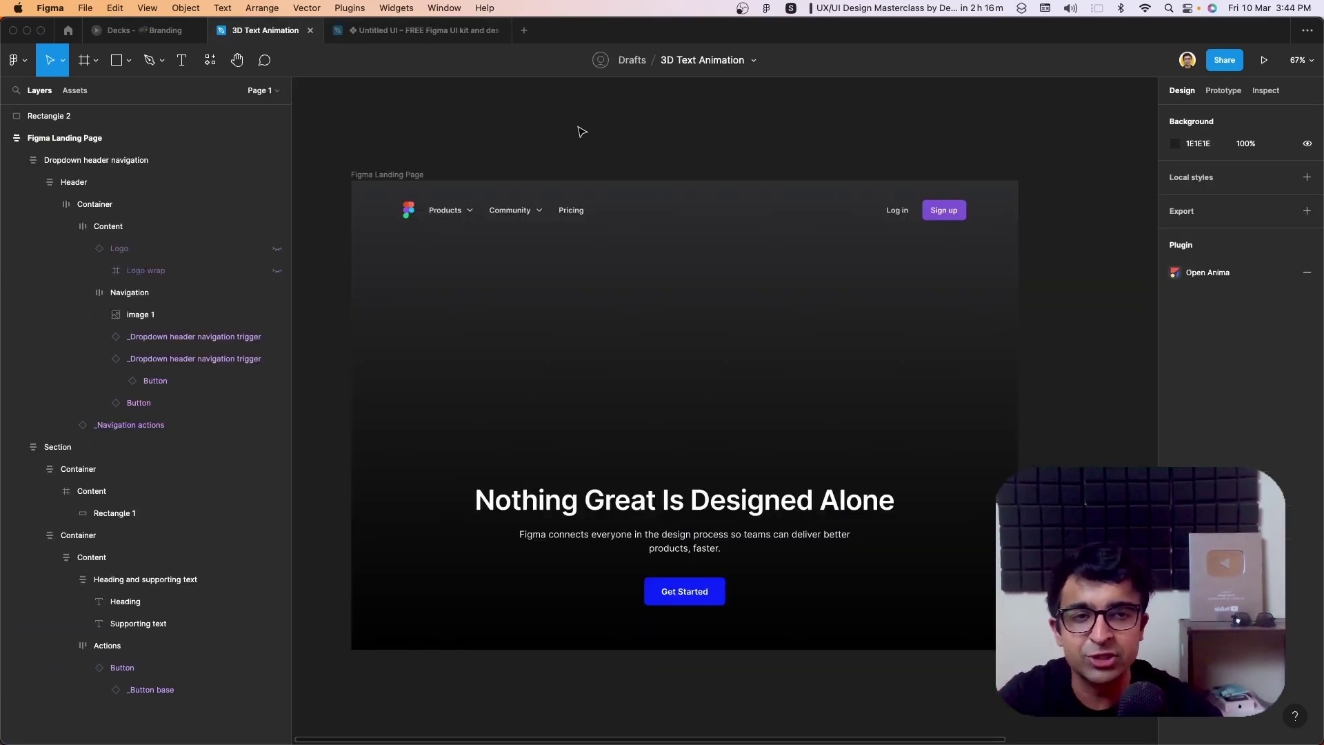
Step: Replace Rectangle 1 in the Content frame above the headline with a new rectangle about 1208 × 457
{"action": "double_click", "coordinate": [676, 395]}
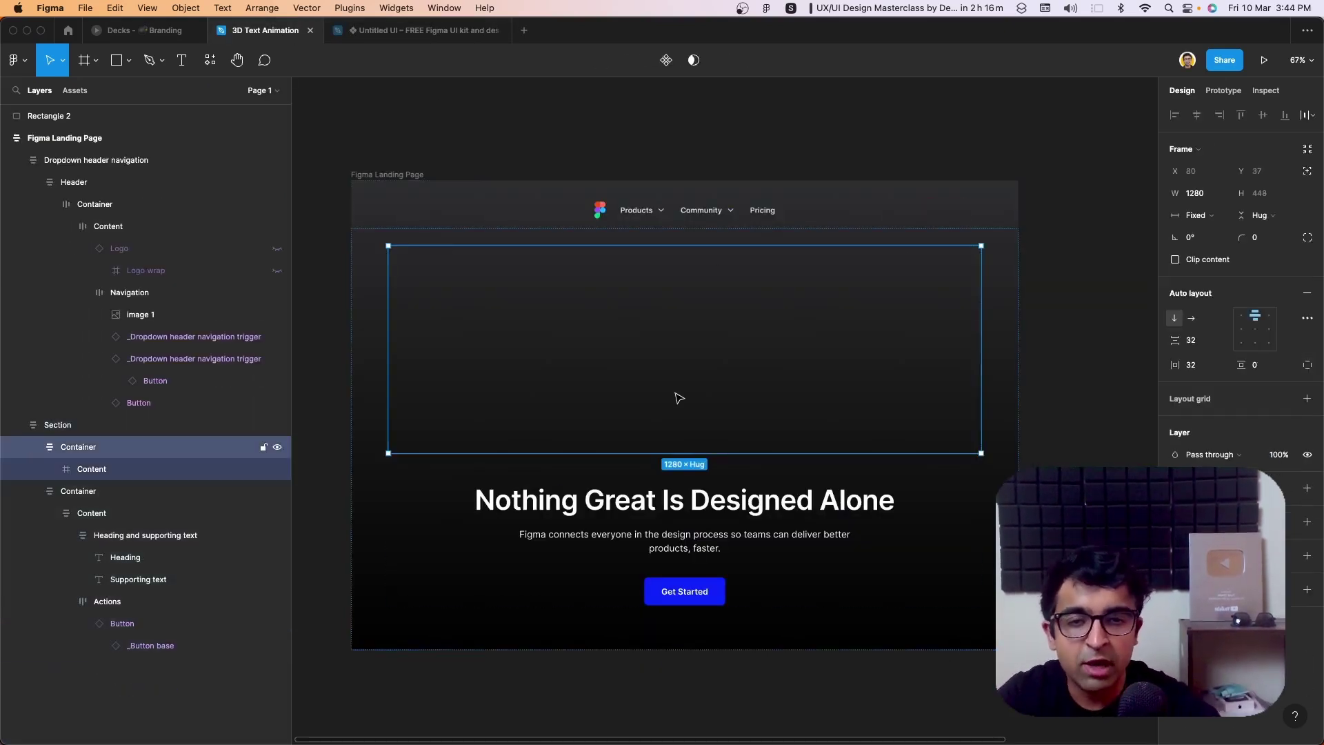
{"action": "double_click", "coordinate": [676, 394]}
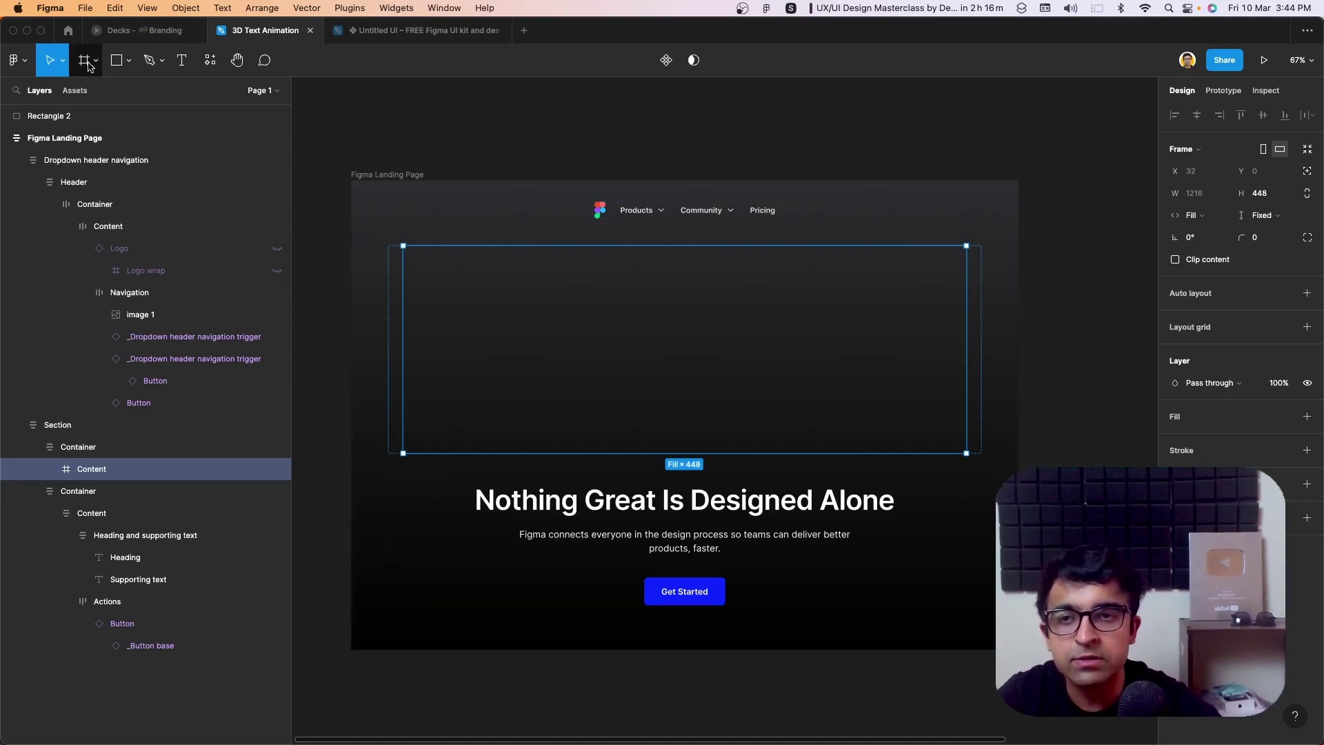
{"action": "left_click", "coordinate": [118, 62]}
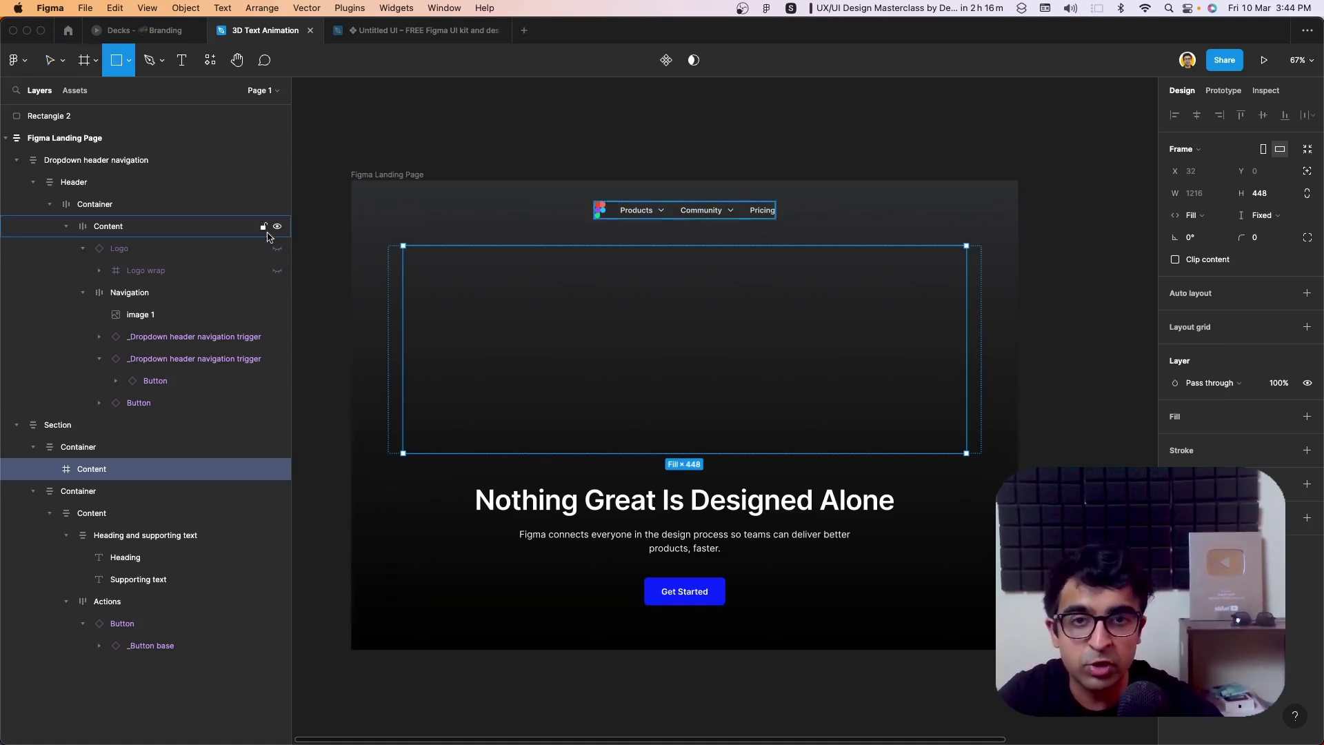
{"action": "mouse_move", "coordinate": [406, 247]}
{"action": "left_mouse_down"}
{"action": "mouse_move", "coordinate": [741, 361]}
{"action": "mouse_move", "coordinate": [966, 458]}
{"action": "left_mouse_up"}
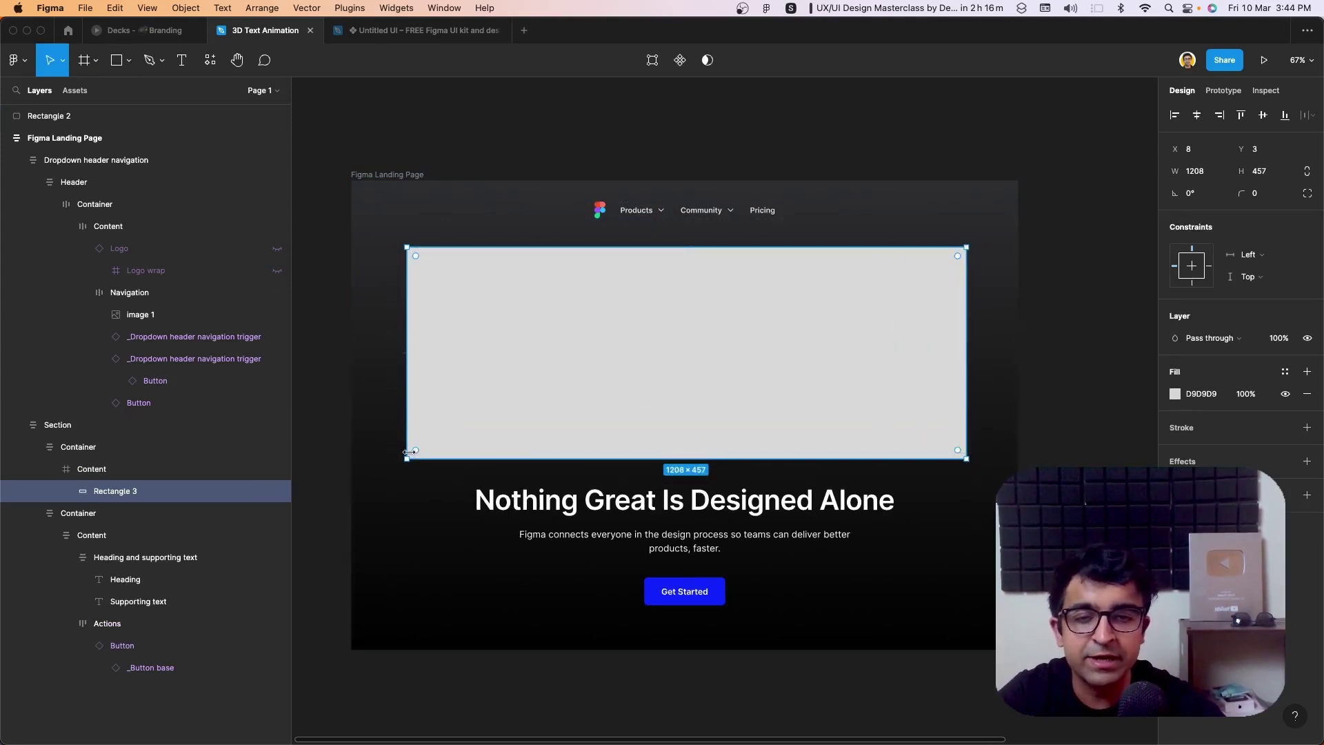
Step: Widen the new rectangle on both sides and extend it downward to about 1302 × 491
{"action": "left_click_drag", "start_coordinate": [407, 436], "coordinate": [384, 435]}
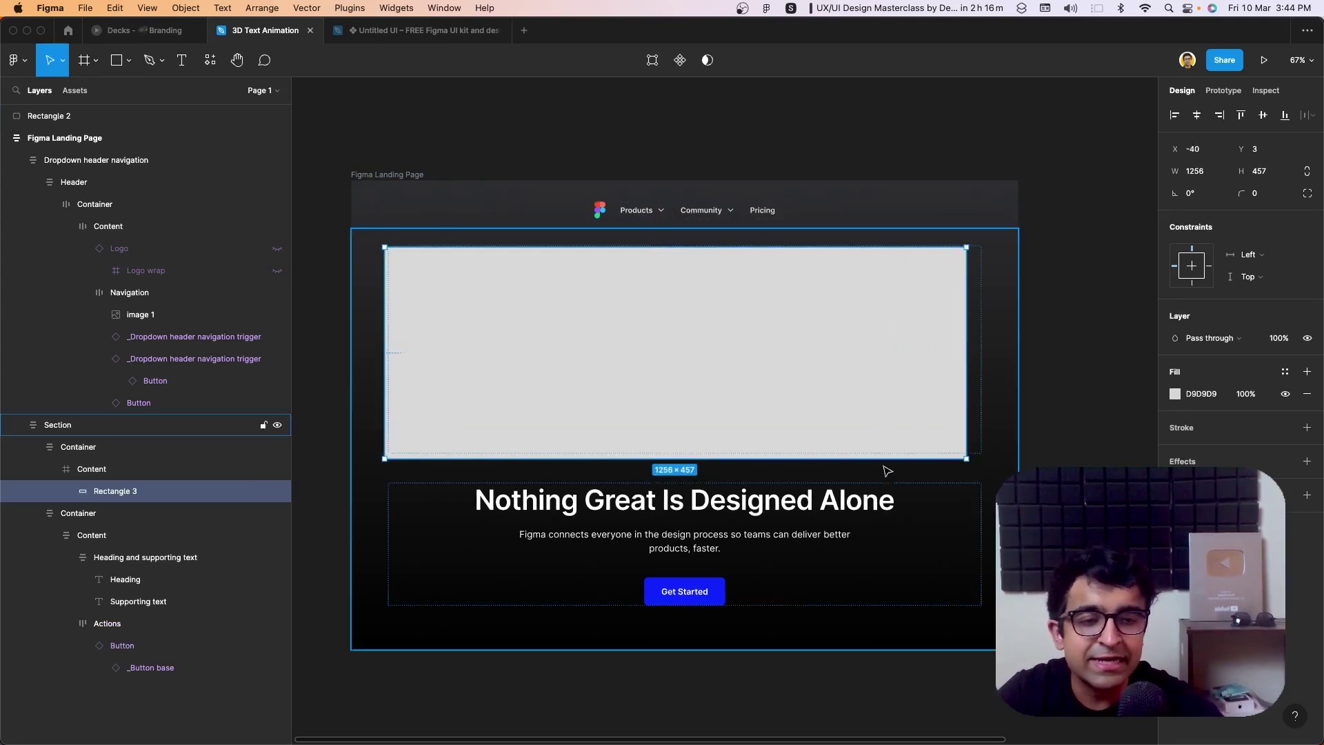
{"action": "left_click_drag", "start_coordinate": [887, 459], "coordinate": [885, 474]}
{"action": "left_click_drag", "start_coordinate": [967, 399], "coordinate": [988, 398]}
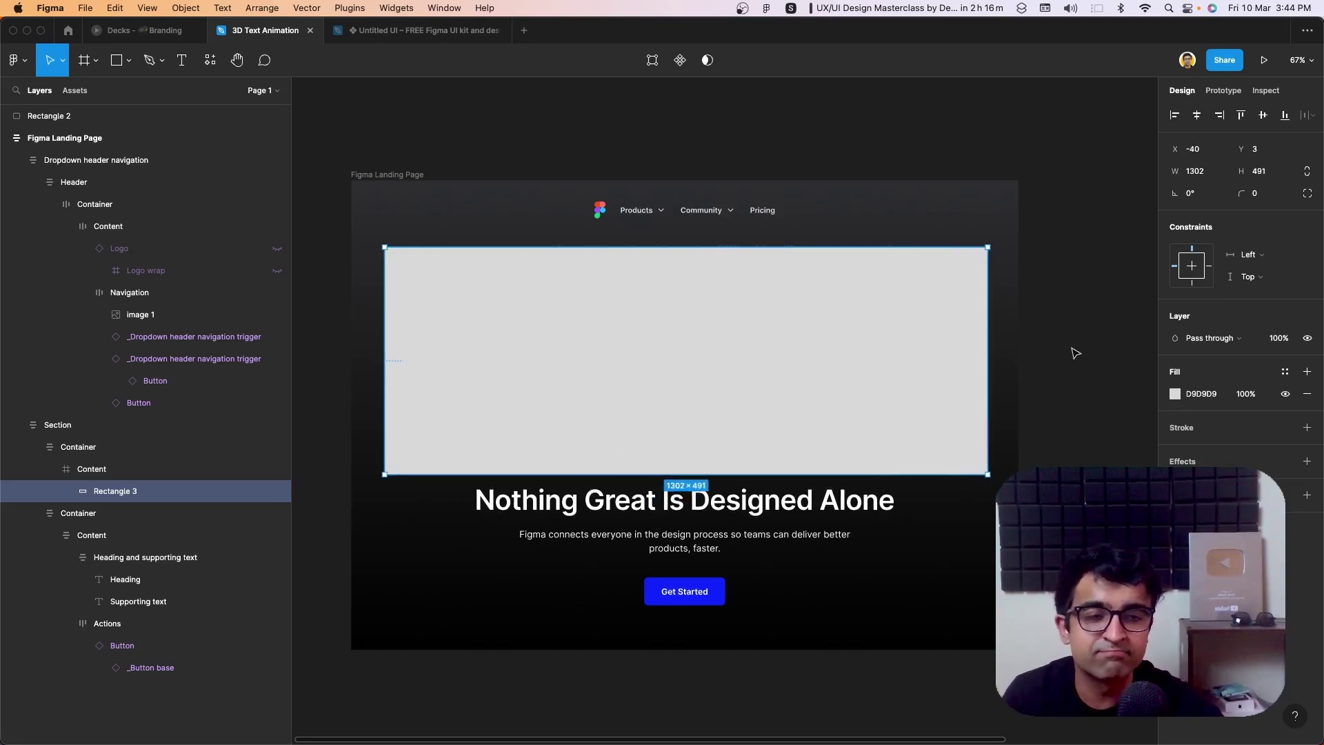
Step: Set the rectangle's fill opacity to 0%
{"action": "left_click", "coordinate": [1246, 395]}
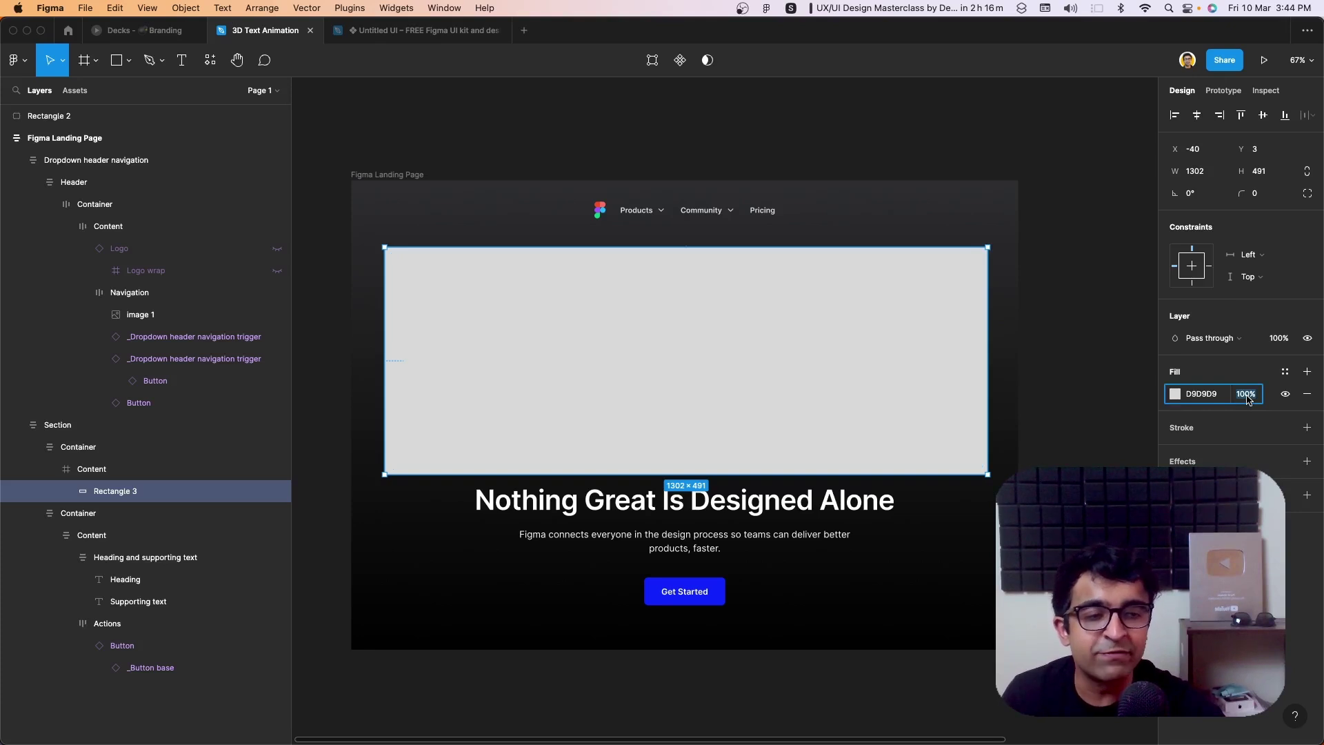
{"action": "type", "text": "0"}
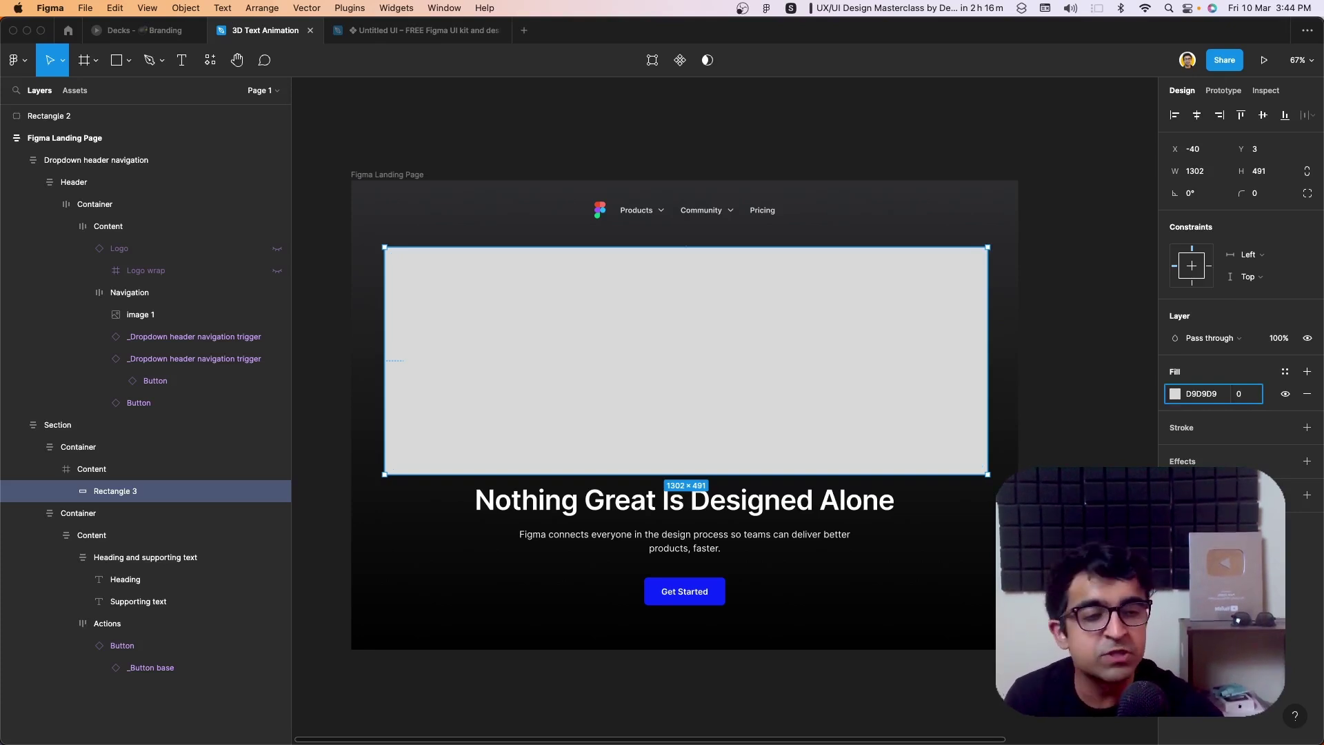
{"action": "key", "text": "Return"}
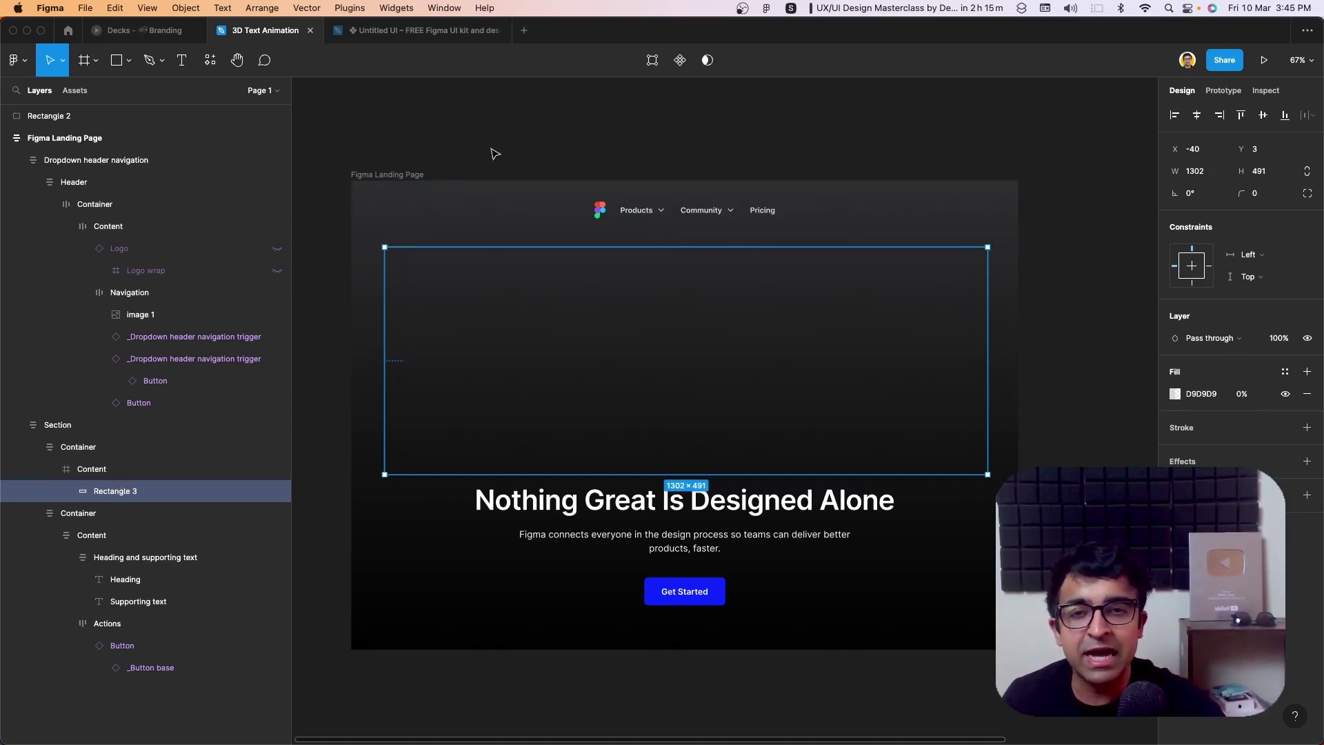
Step: Run the Anima - Export Figma to HTML, React & Vue code plugin with the rectangle selected
{"action": "left_click", "coordinate": [211, 64]}
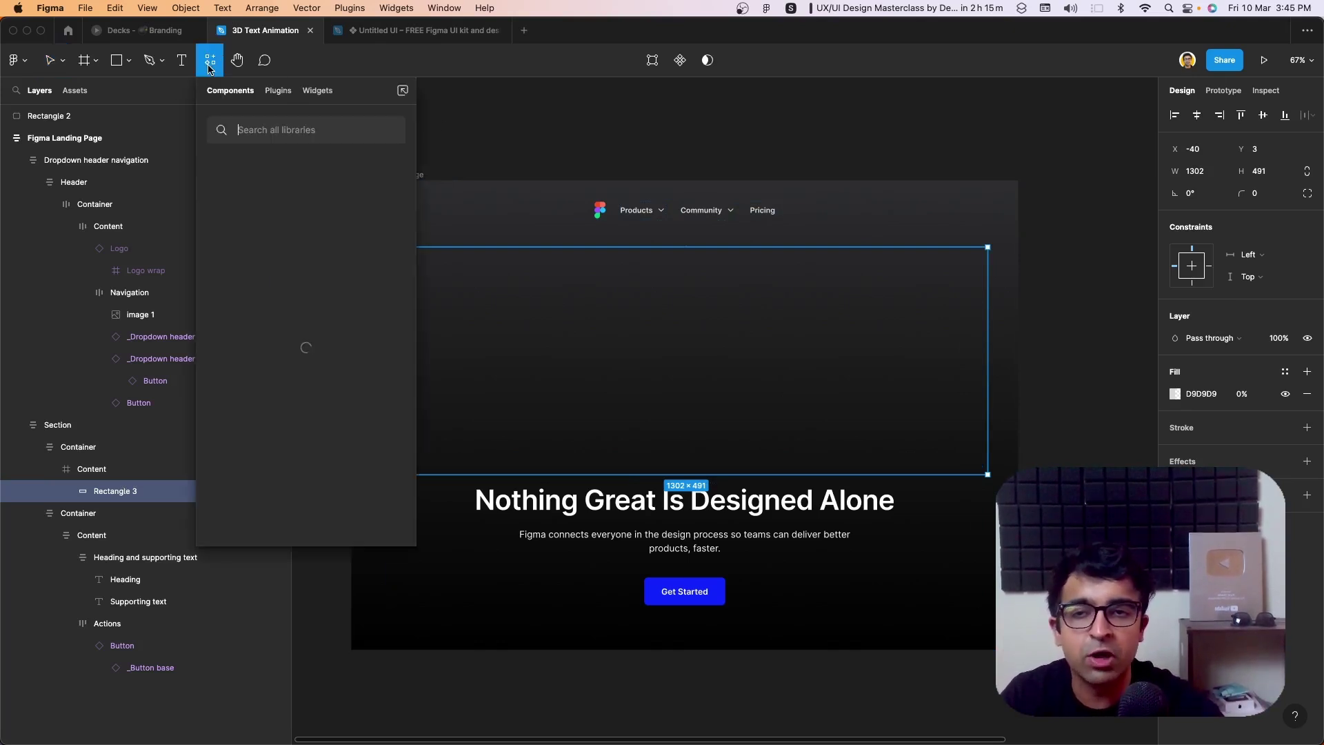
{"action": "left_click", "coordinate": [279, 91]}
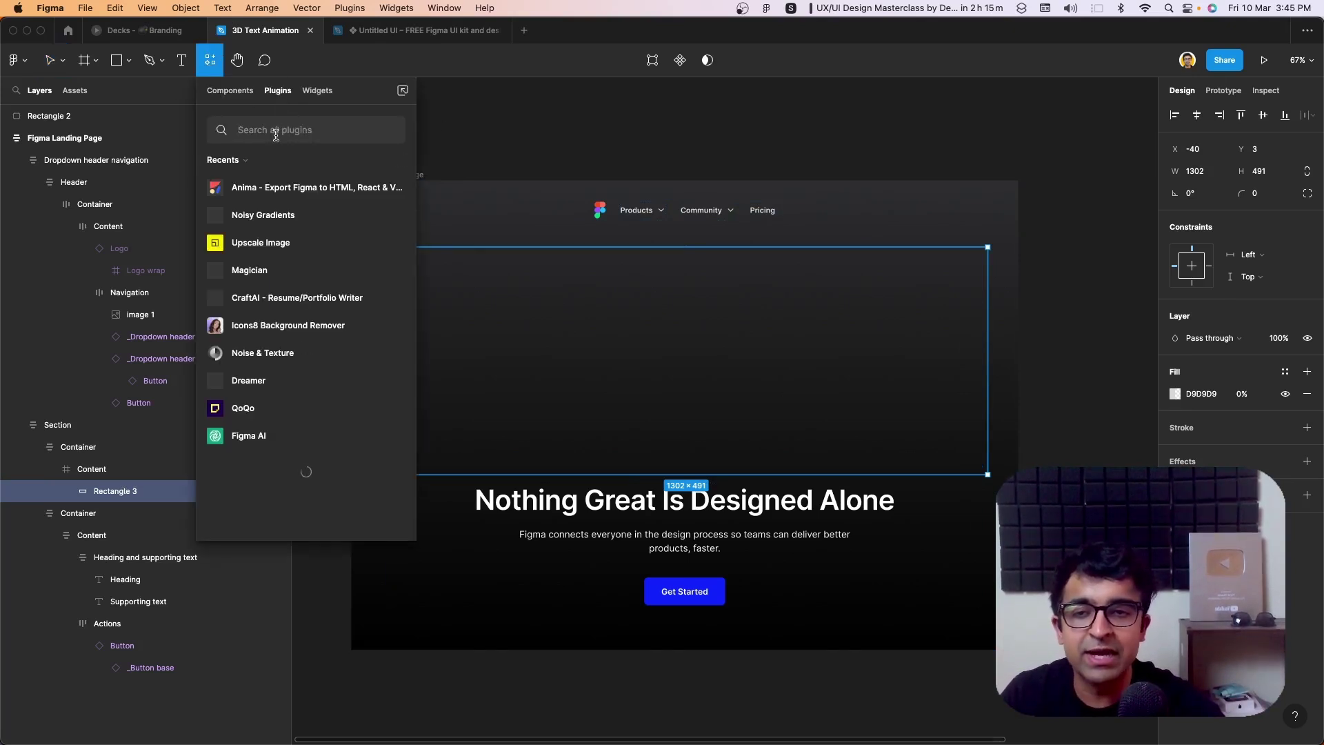
{"action": "left_click", "coordinate": [291, 196]}
{"action": "left_click", "coordinate": [307, 281]}
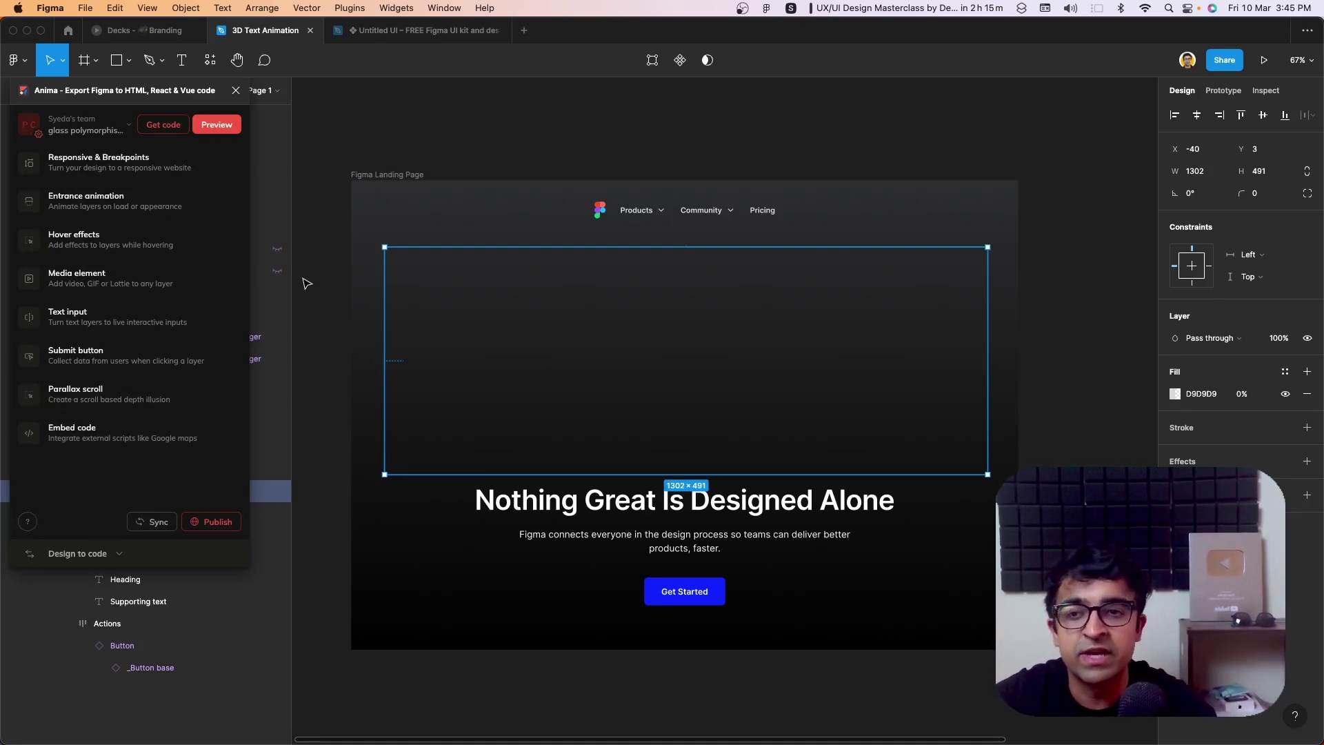
Step: Switch to Spline in Chrome and, in the Public URL play settings, hide the background color and disable page scroll, orbit, pan, zoom and soft orbit
{"action": "mouse_move", "coordinate": [414, 721]}
{"action": "left_click", "coordinate": [459, 717]}
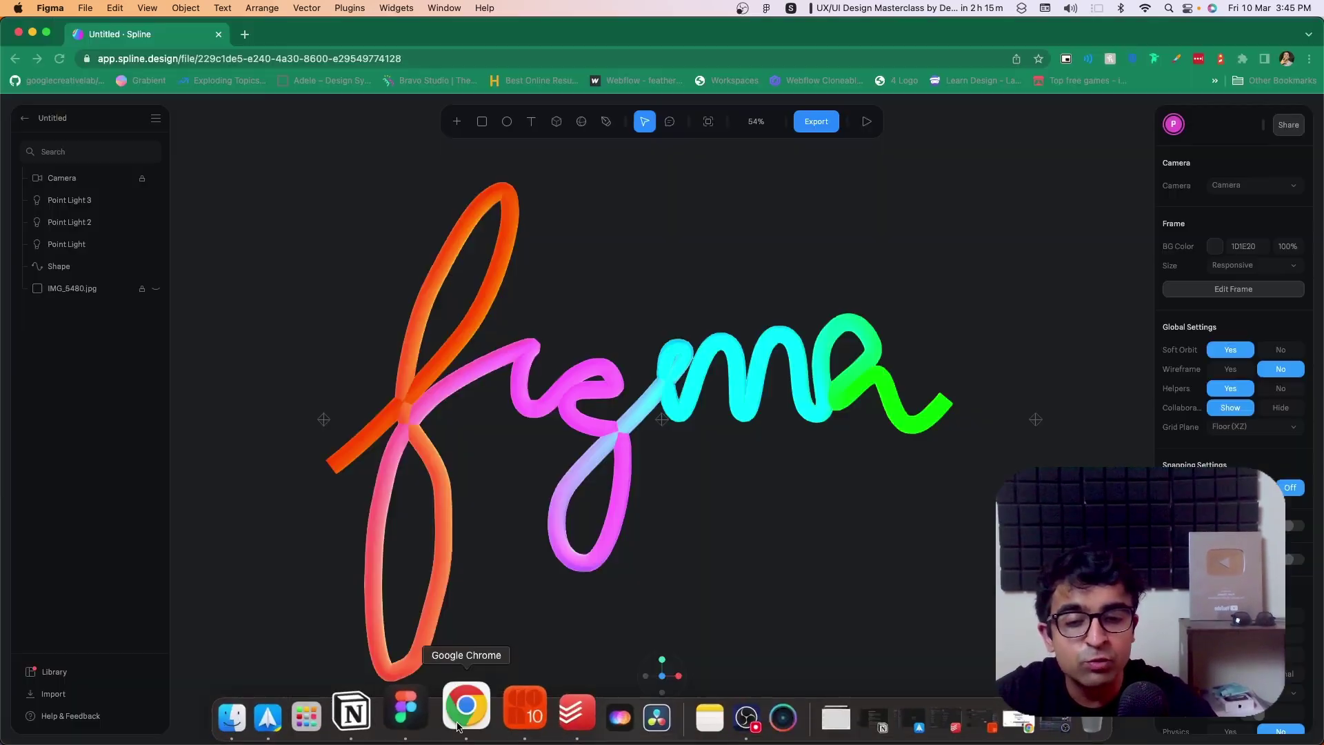
{"action": "left_click", "coordinate": [821, 123]}
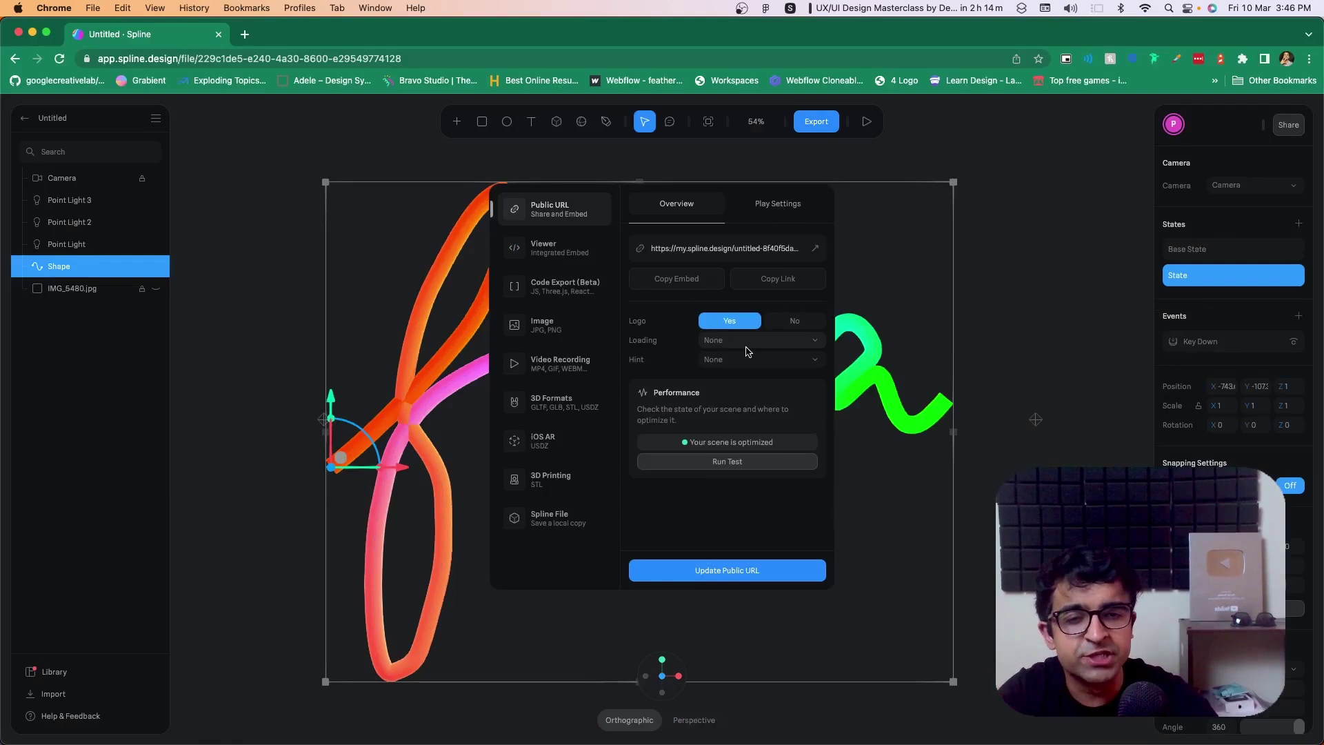
{"action": "left_click", "coordinate": [770, 209]}
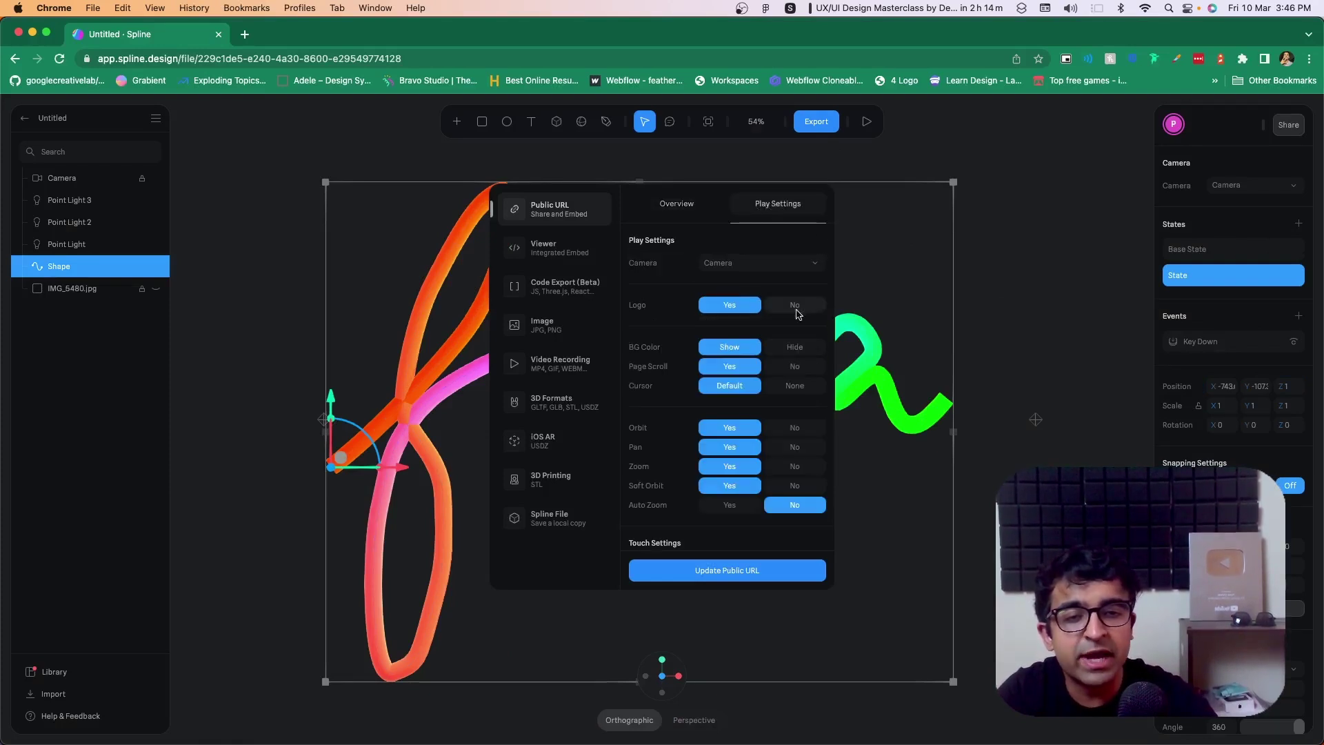
{"action": "left_click", "coordinate": [794, 346]}
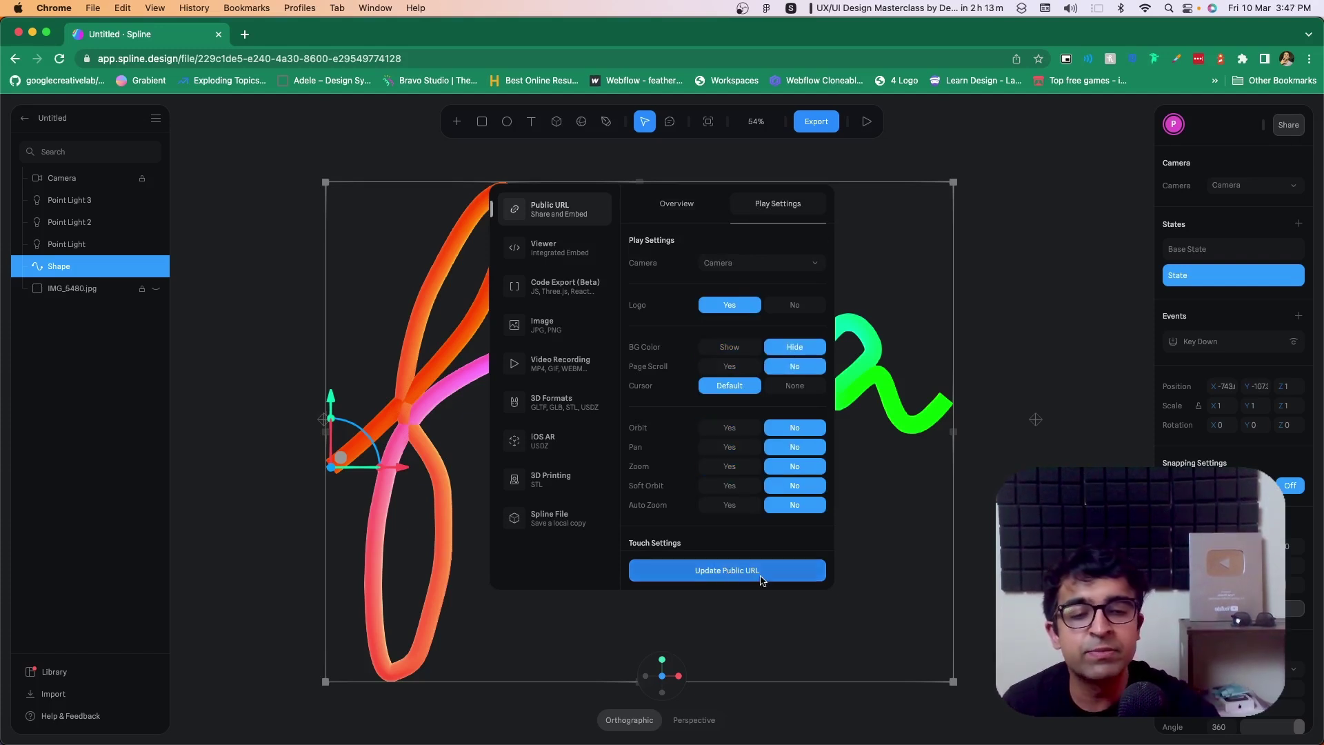
Step: Update the scene's public URL and copy its embed code
{"action": "left_click", "coordinate": [761, 577]}
{"action": "left_click", "coordinate": [677, 204]}
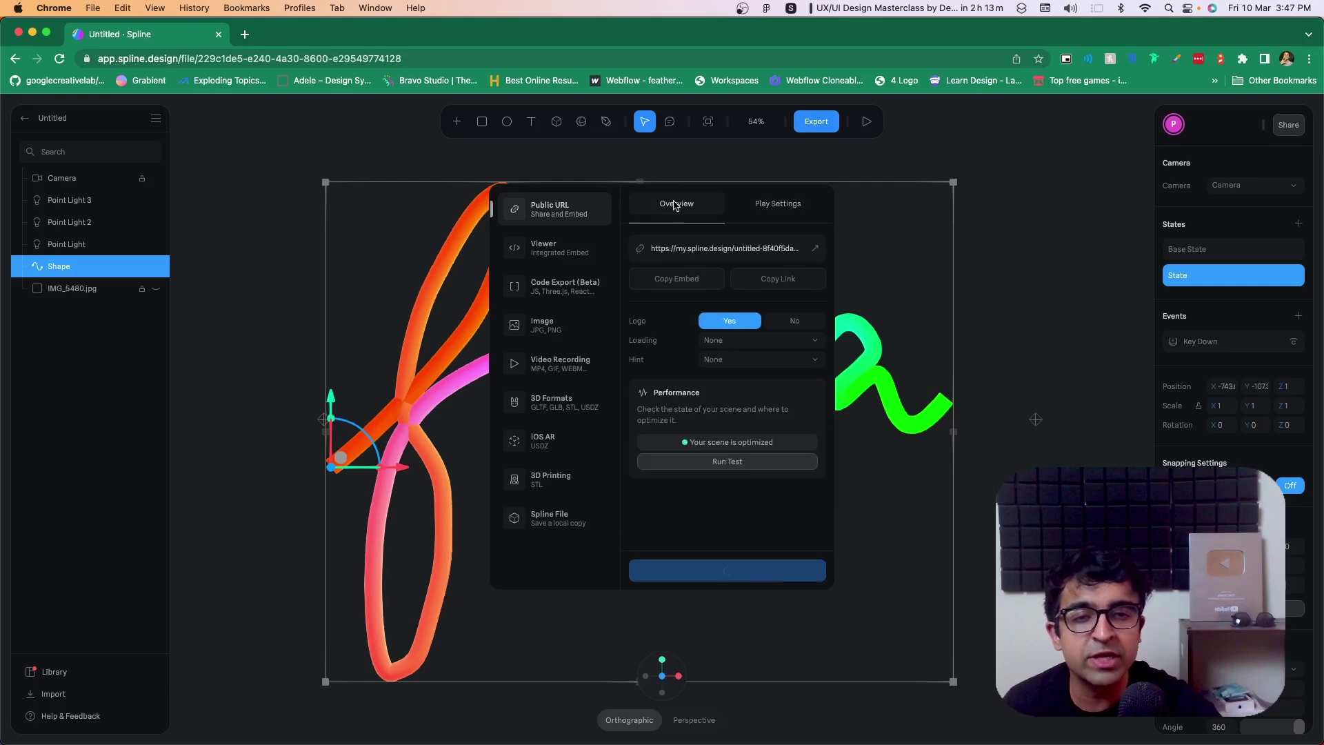
{"action": "left_click", "coordinate": [682, 279]}
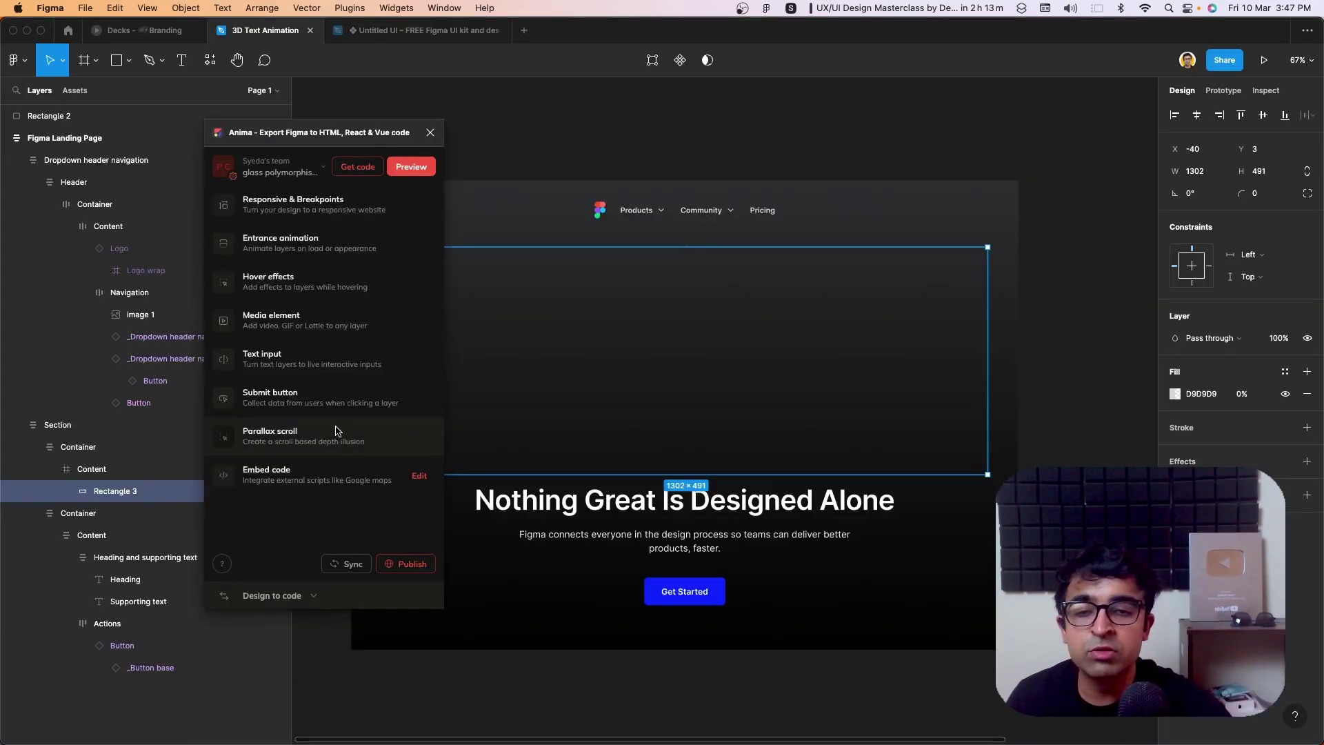
Step: In Anima's Embed code for the rectangle layer in Figma, enter the copied Spline iframe code and save it
{"action": "left_click", "coordinate": [272, 476]}
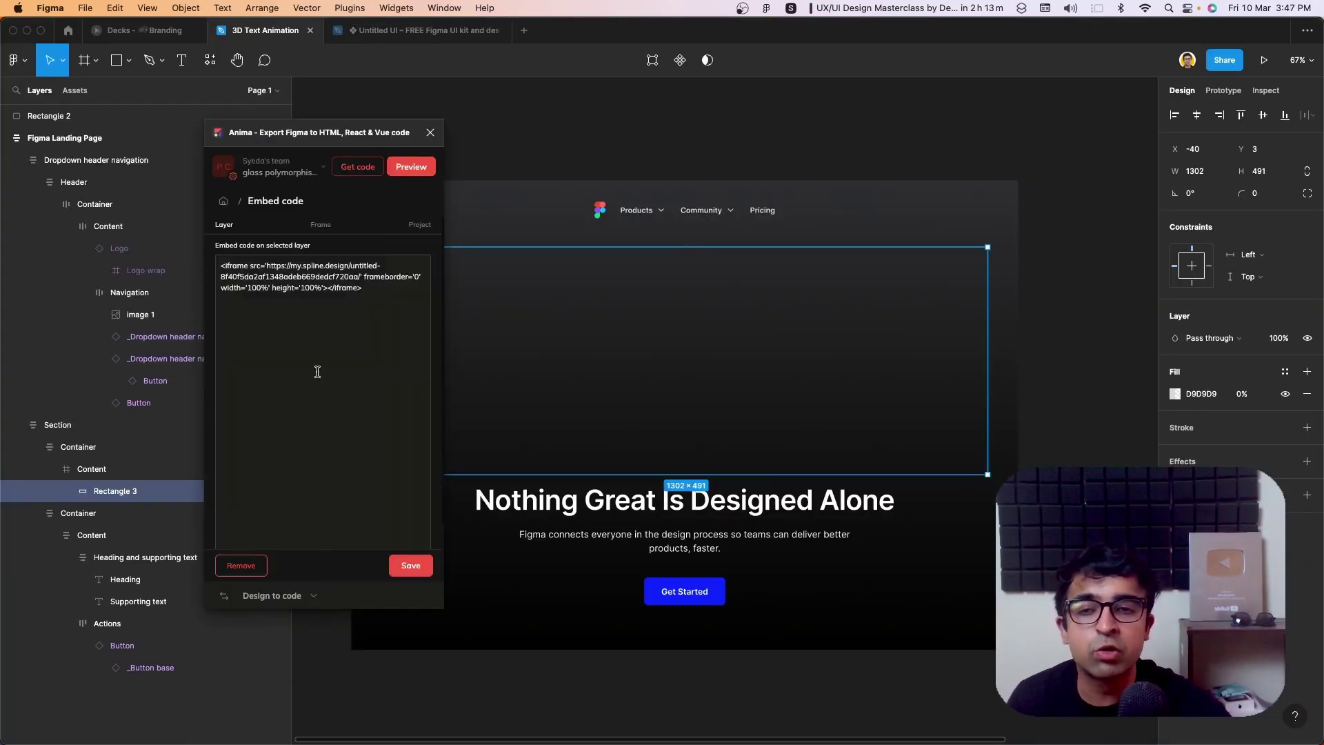
{"action": "left_click_drag", "start_coordinate": [317, 370], "coordinate": [200, 220]}
{"action": "left_click", "coordinate": [275, 294]}
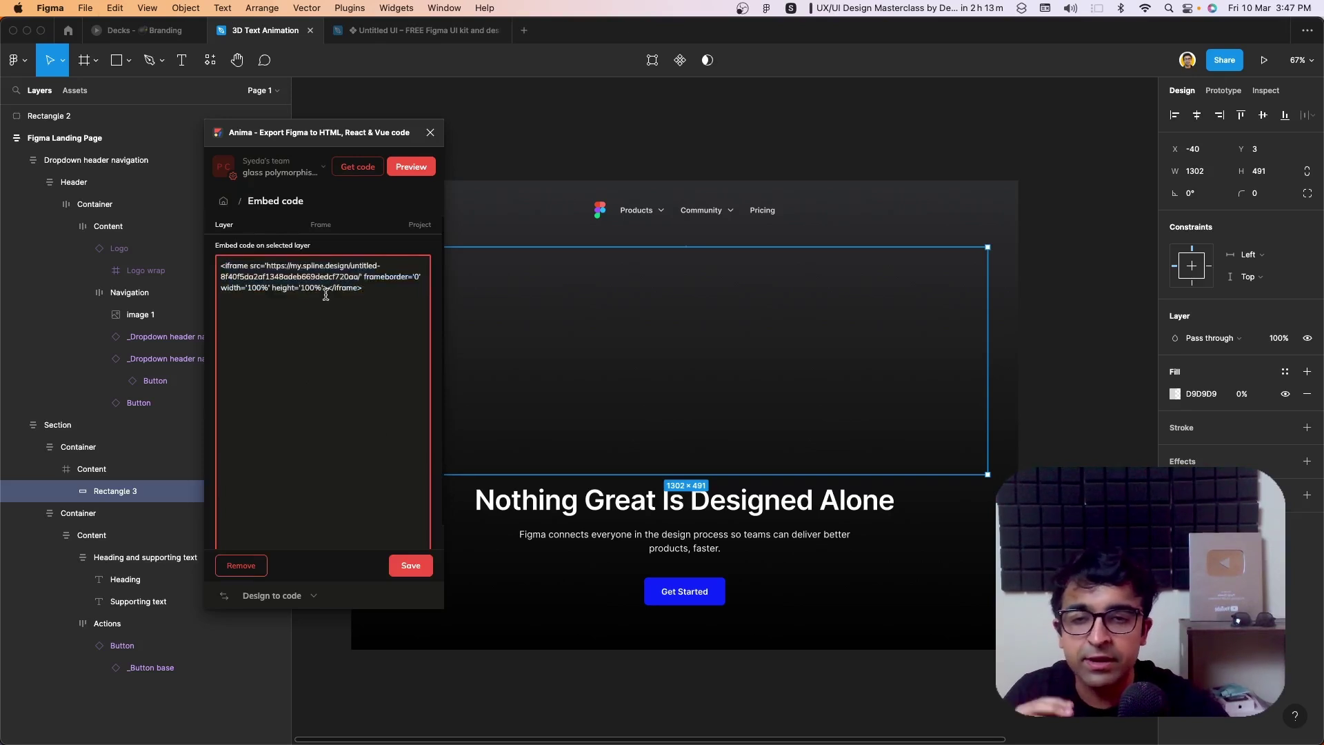
{"action": "left_click", "coordinate": [410, 567]}
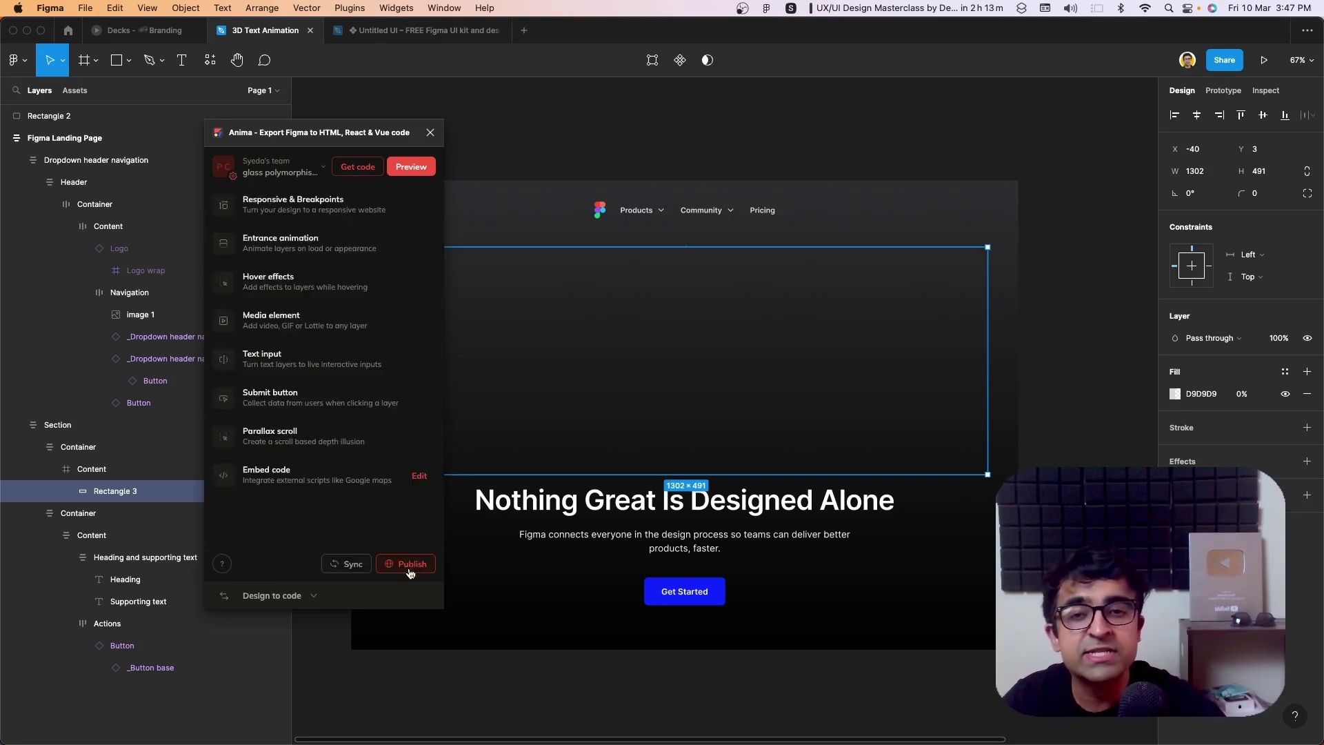
Step: Preview the landing page through Anima and run the plugin again with the rectangle selected
{"action": "left_click", "coordinate": [412, 171]}
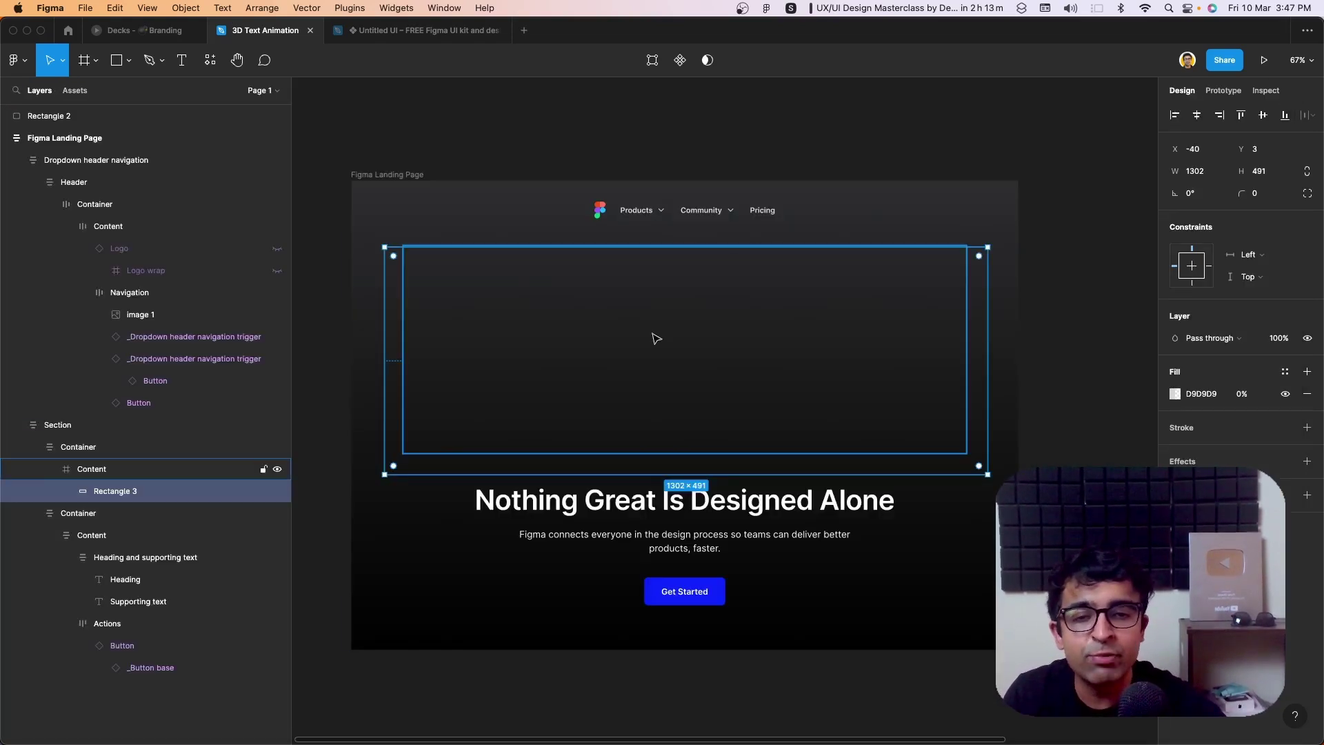
{"action": "key", "text": "super+slash"}
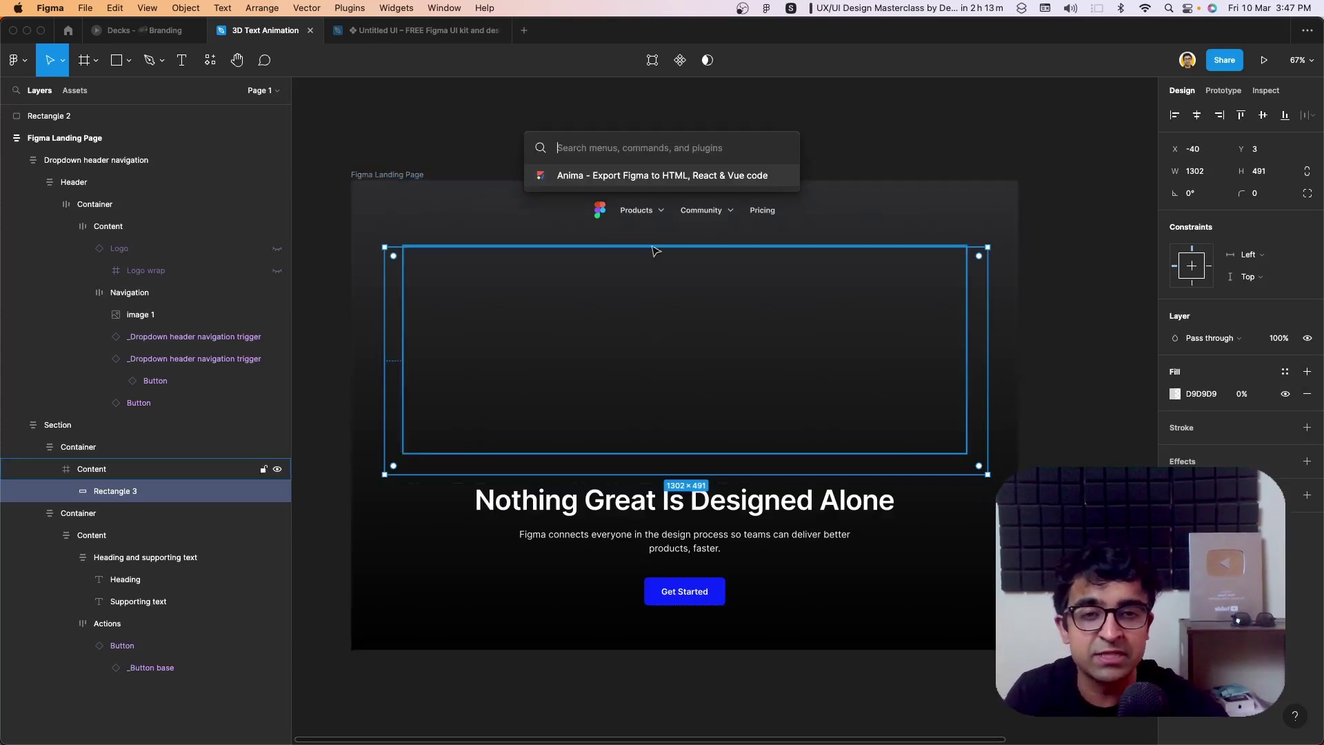
{"action": "left_click", "coordinate": [633, 178]}
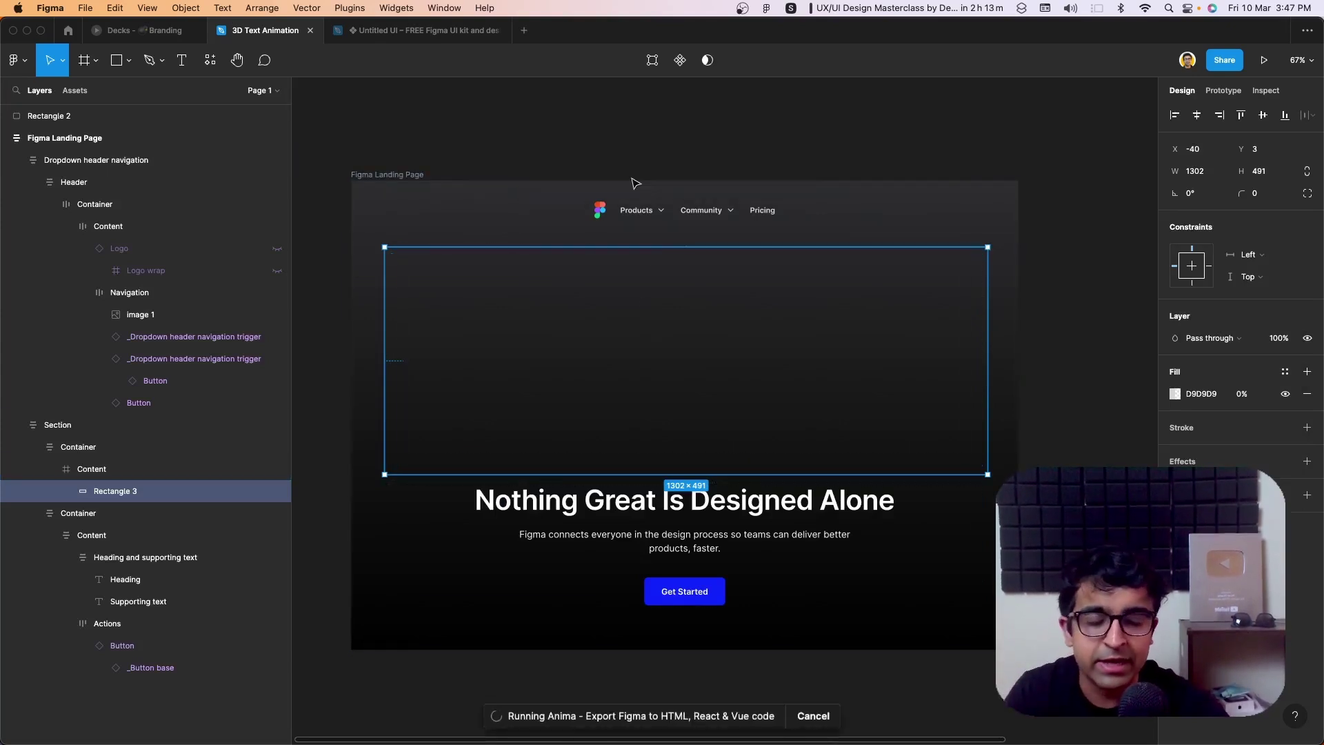